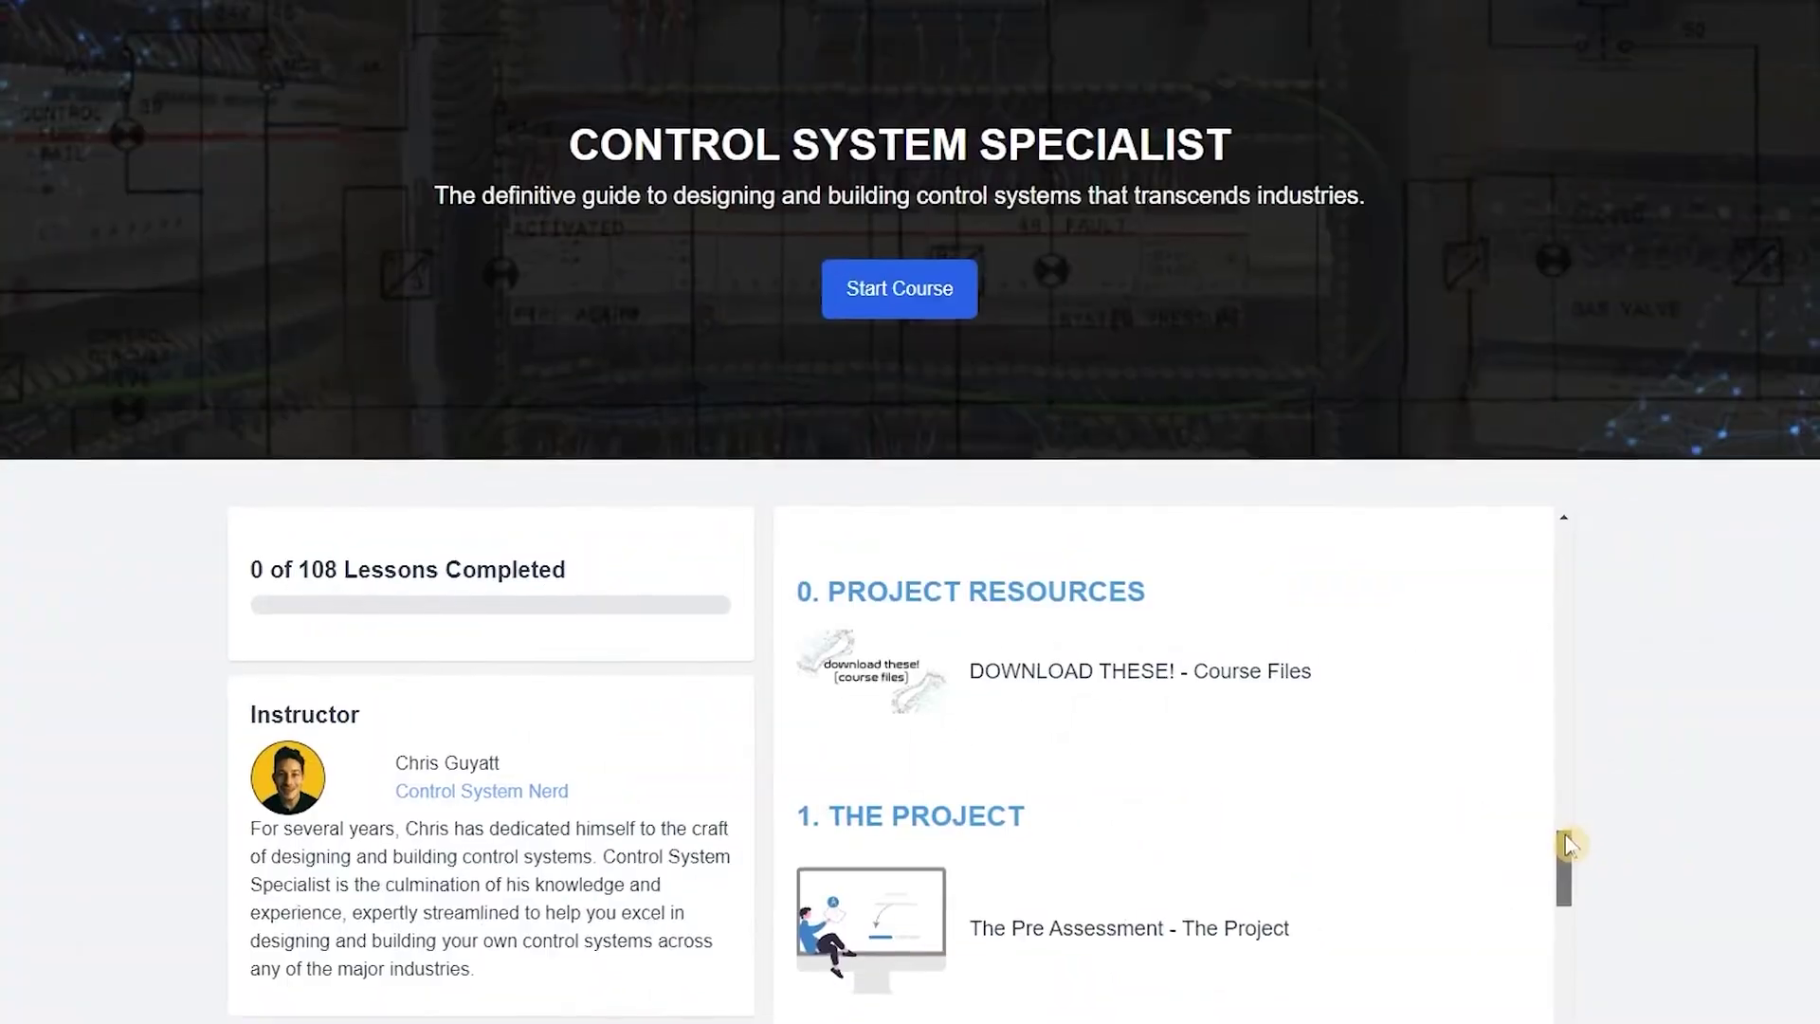
# Scroll the lesson list down to Page References Explained, Creating Revisions and The Schematic Layout
pyautogui.moveTo(1575, 868); pyautogui.dragTo(1623, 1014)
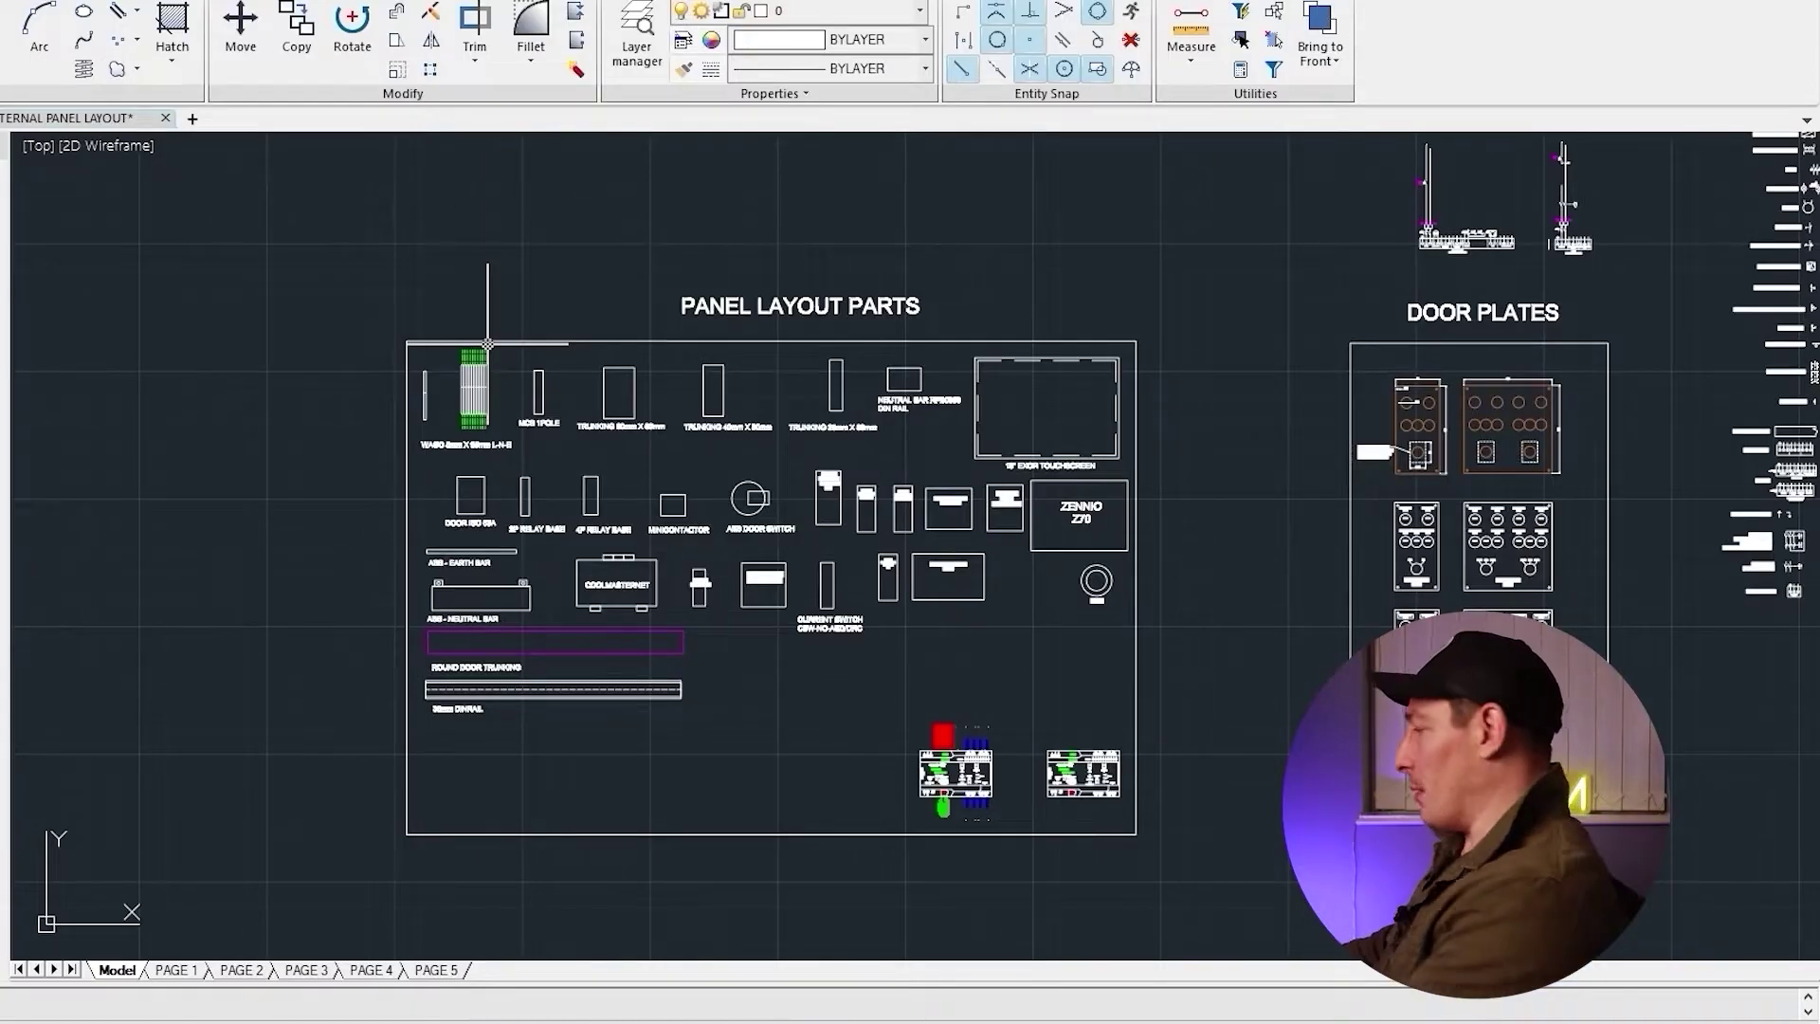
# Zoom the model space over to the PAGE 1 - MODEL schematic and its TO DO LIST
pyautogui.scroll(2, 547, 304)
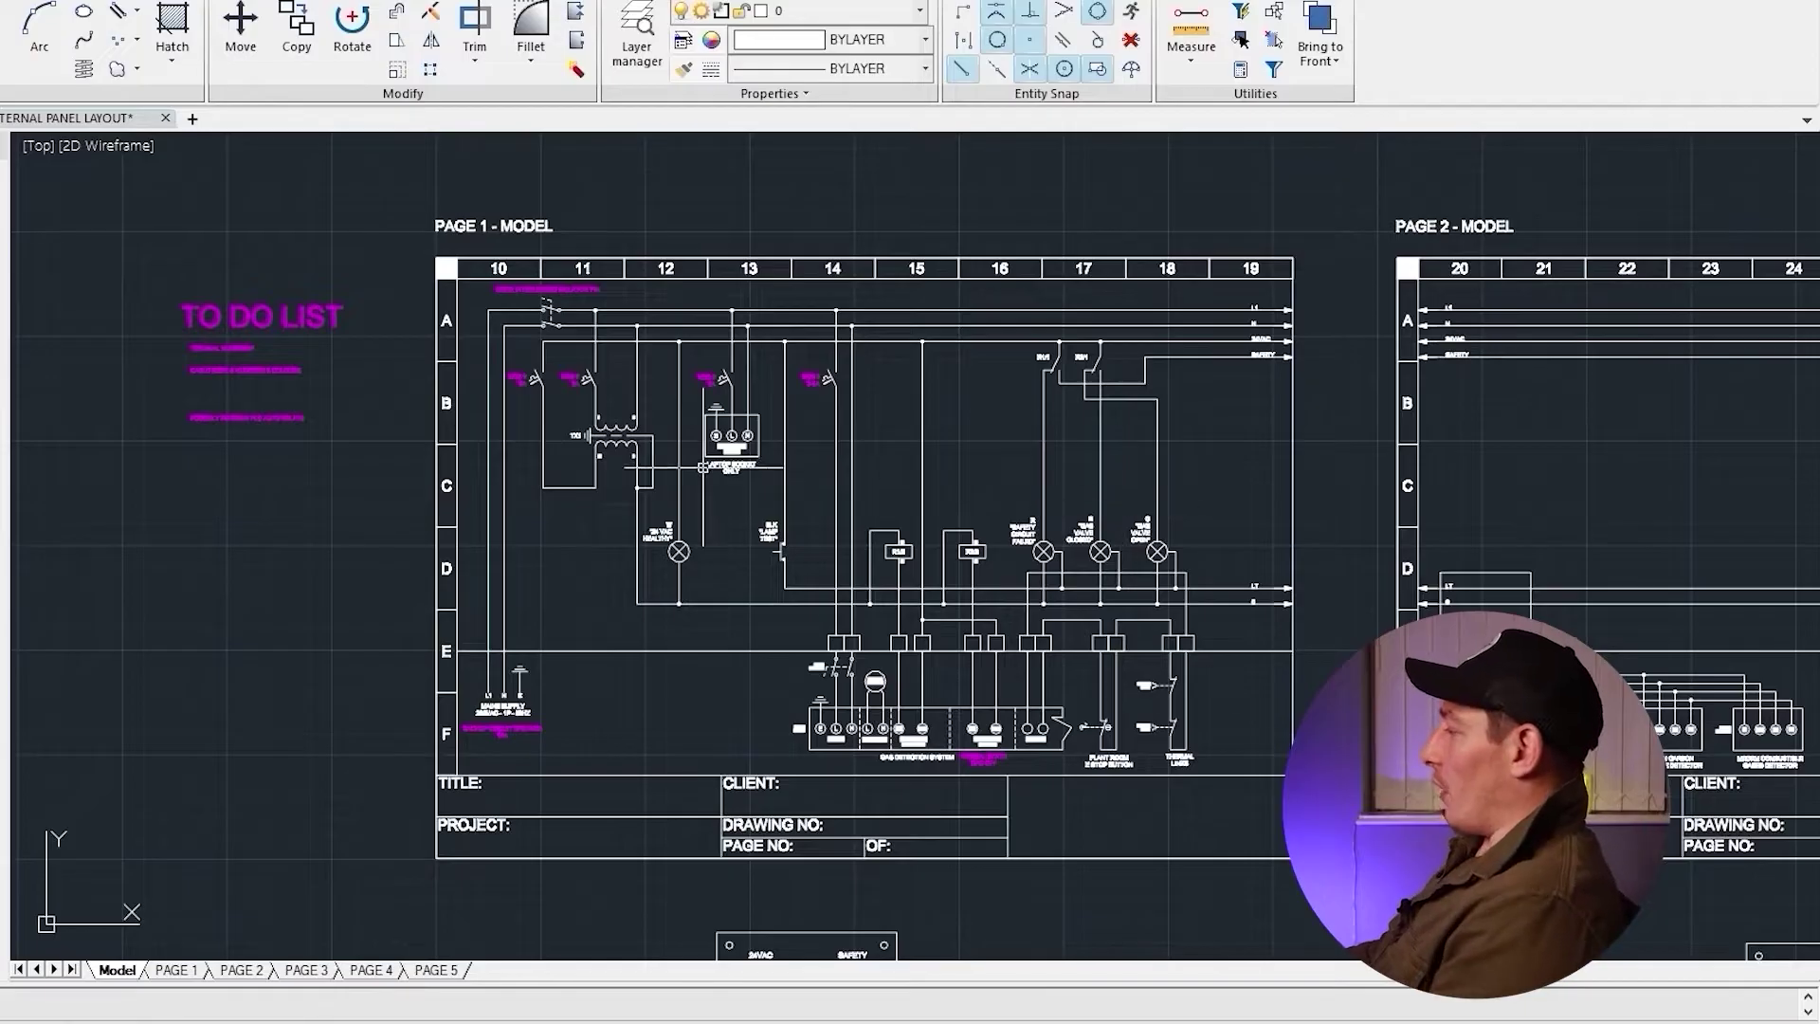
# Inspect the Page 1 breakers, transformer and laptop socket circuits, relay coils and indicator lamps
pyautogui.moveTo(527, 382); pyautogui.dragTo(477, 322, button='middle')
pyautogui.scroll(2, 716, 402)
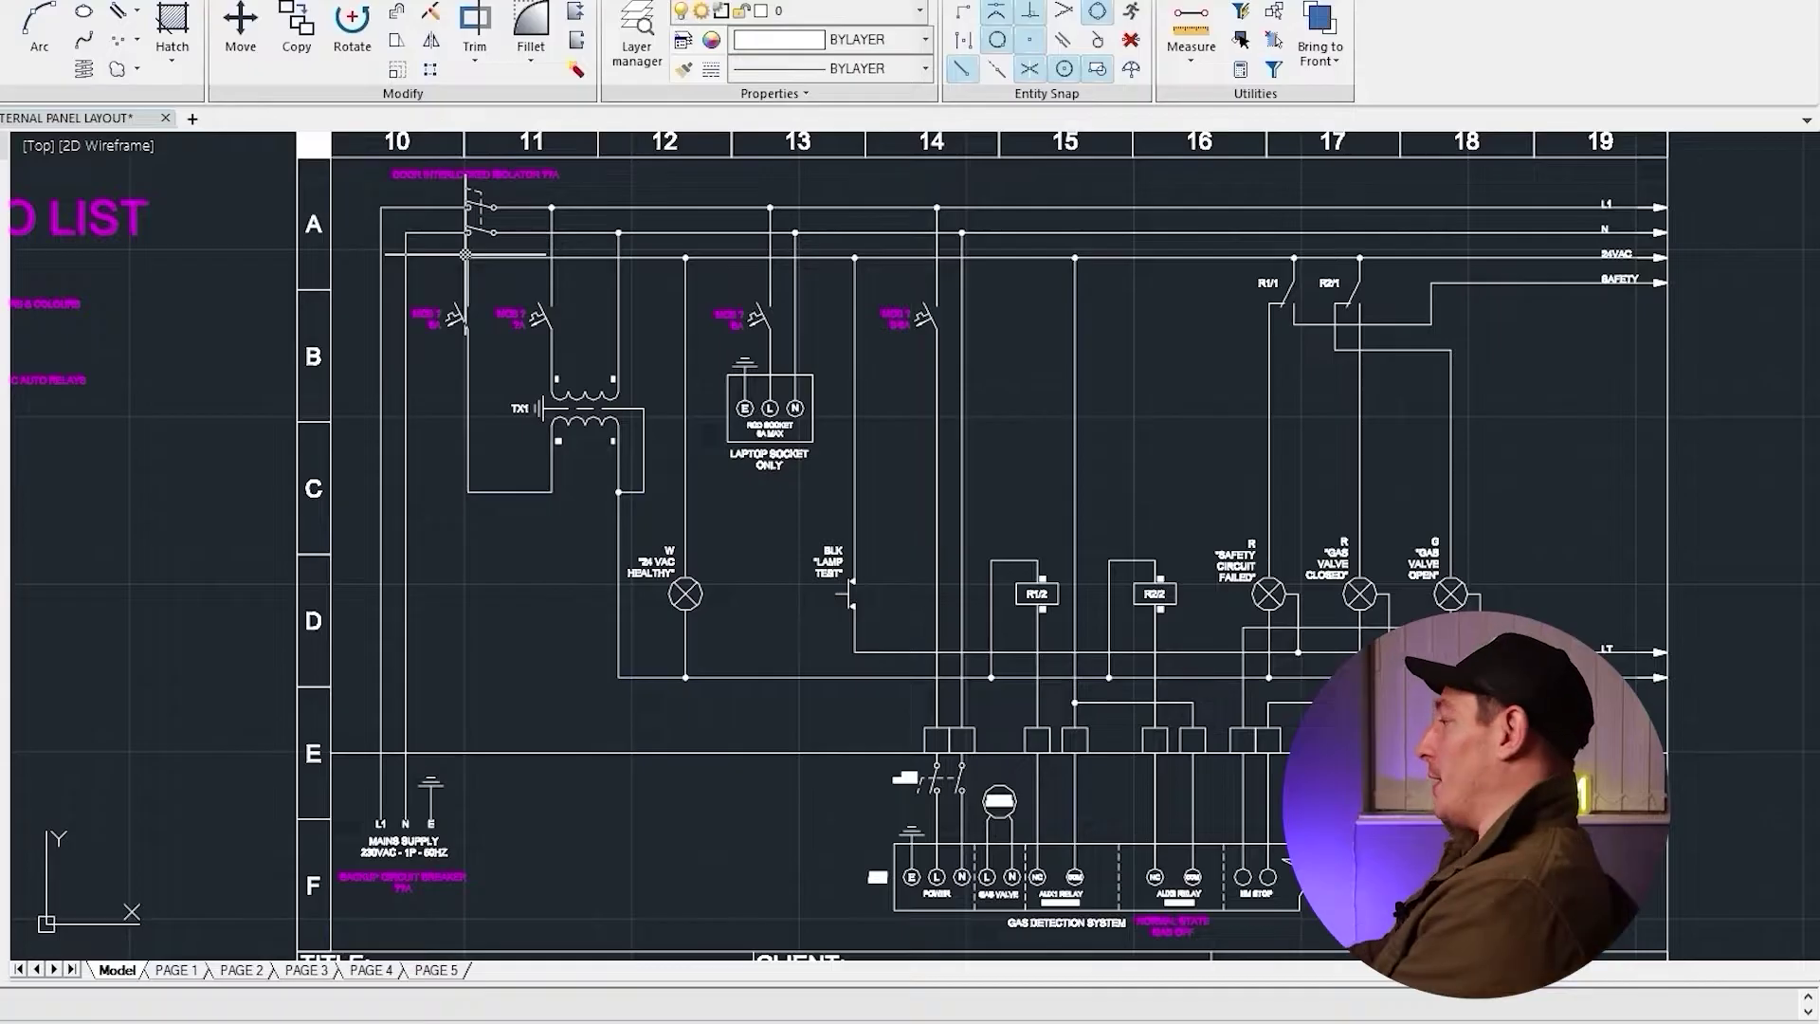
pyautogui.scroll(2, 465, 254)
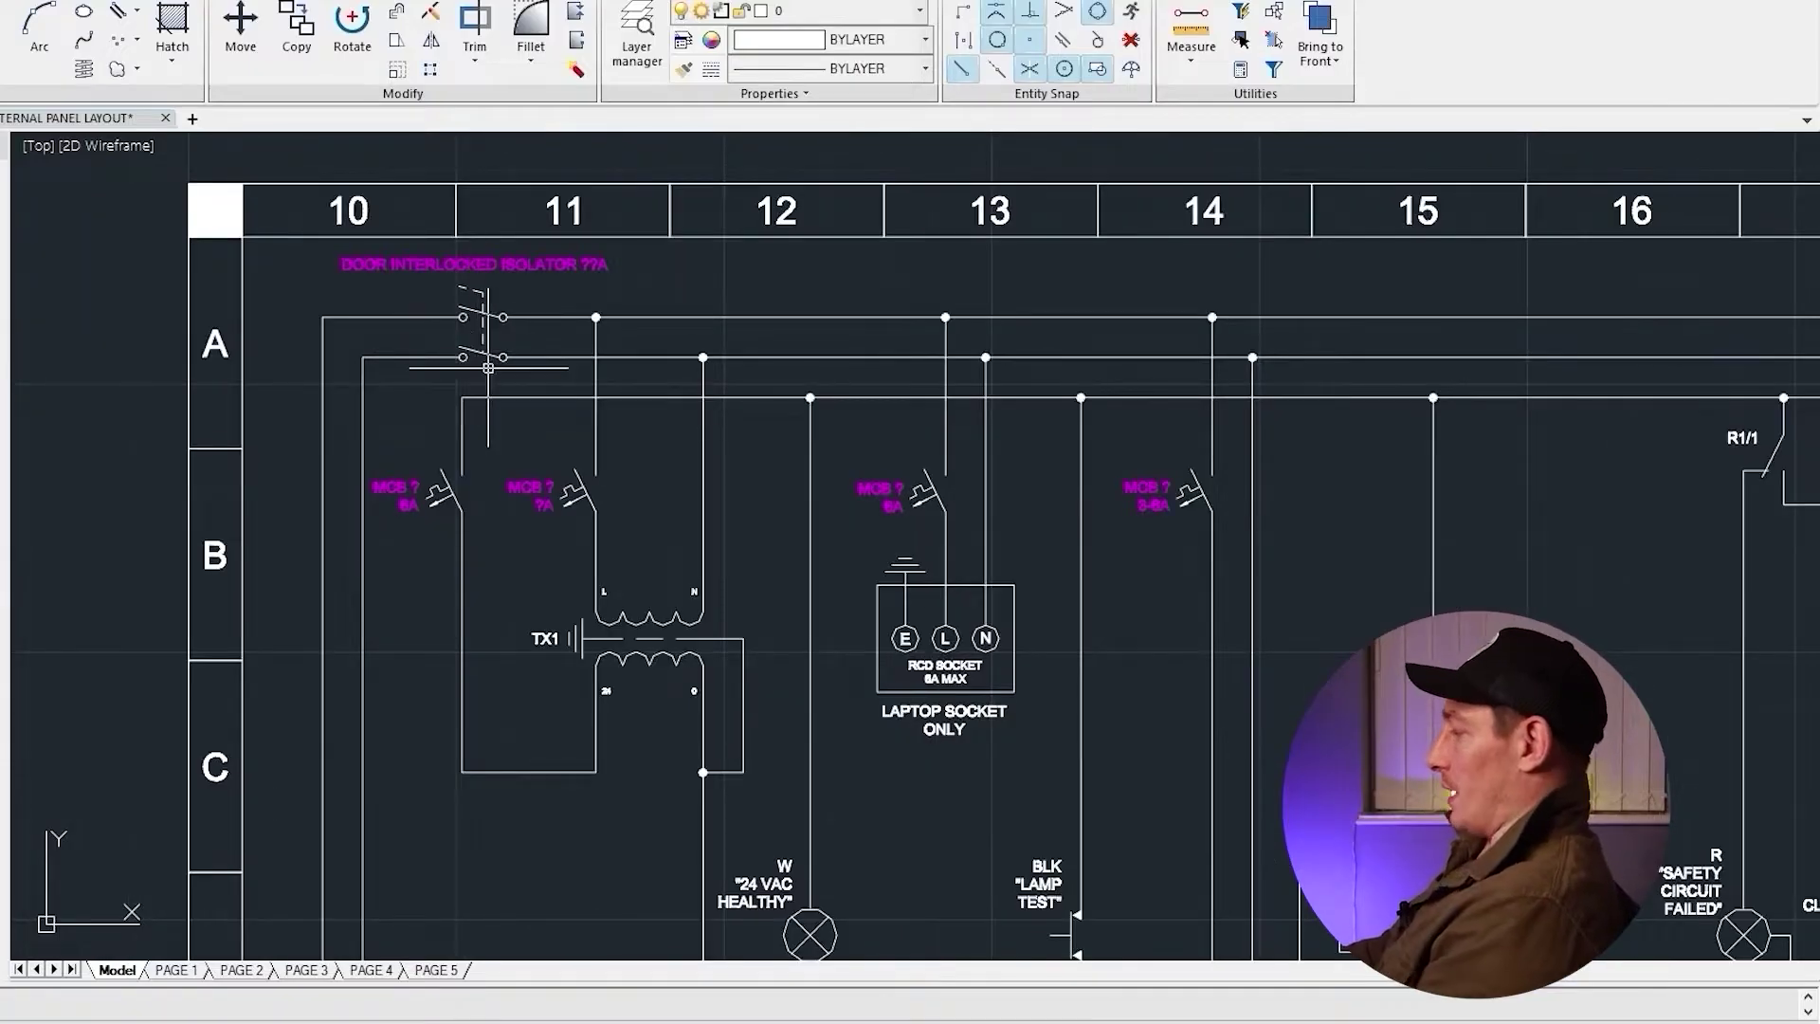
pyautogui.moveTo(633, 633); pyautogui.dragTo(396, 407, button='middle')
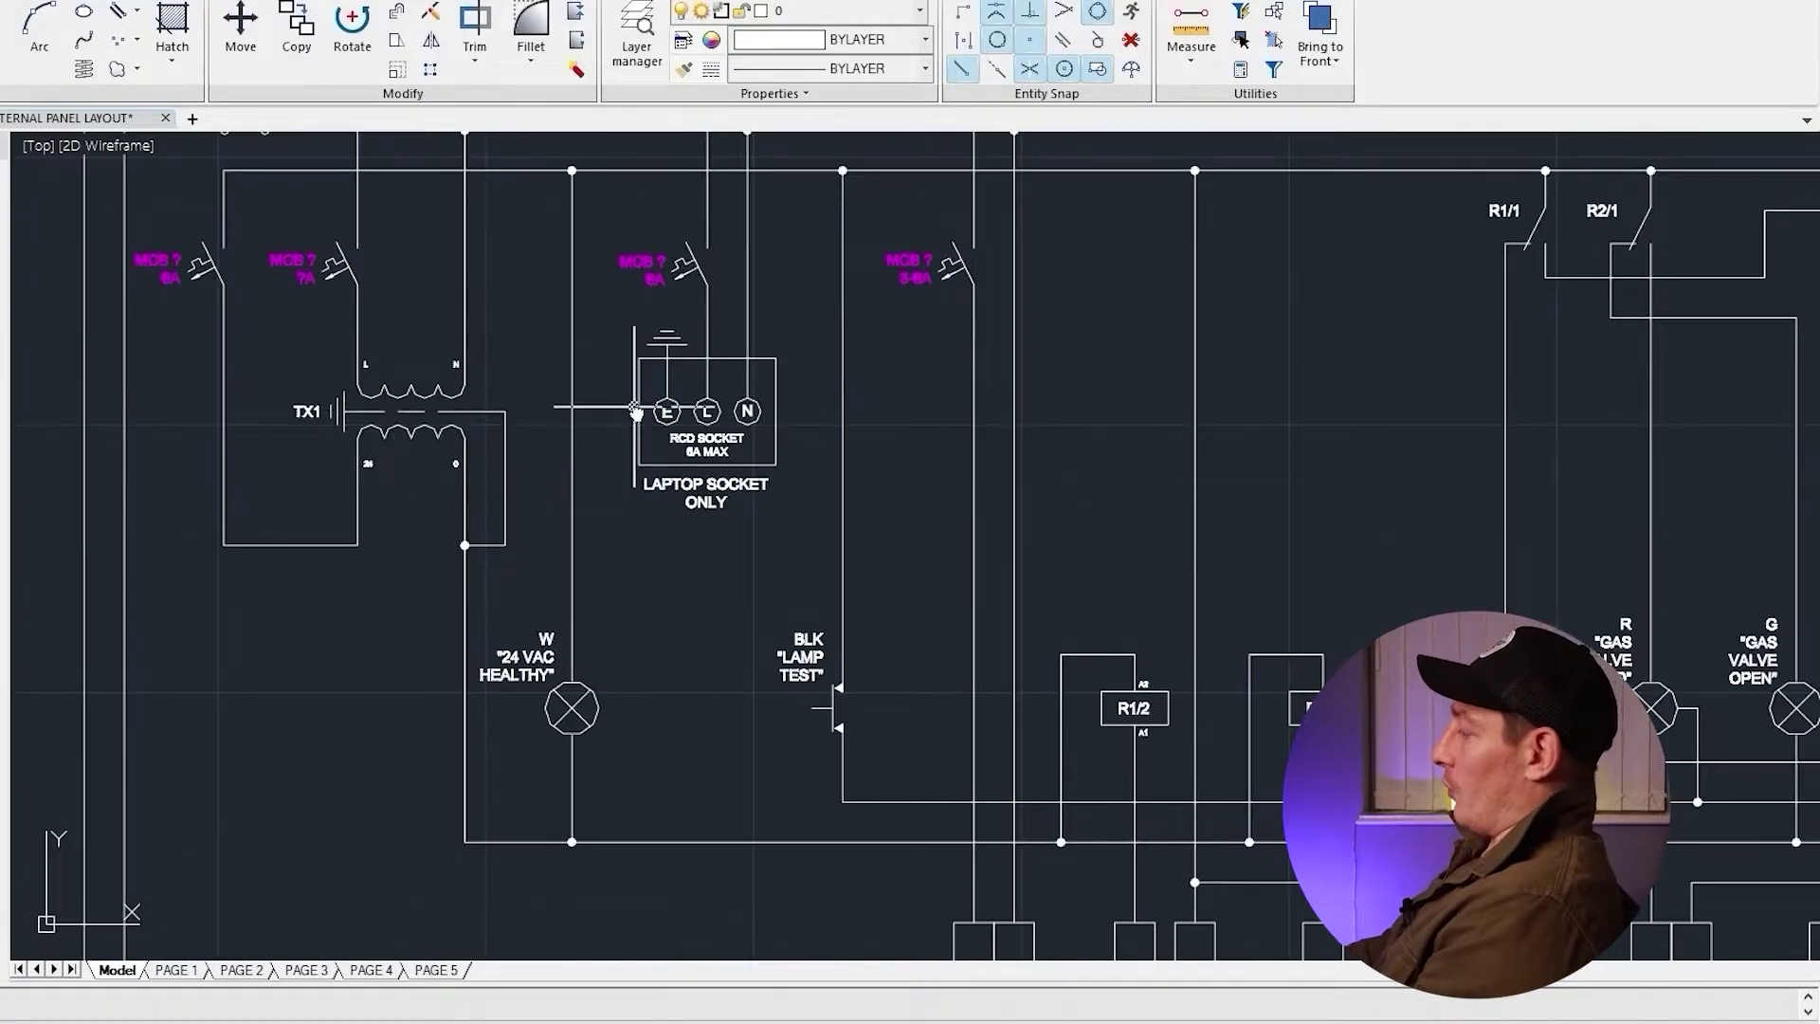
pyautogui.moveTo(635, 411)
pyautogui.mouseDown(button='middle')
pyautogui.moveTo(501, 420)
pyautogui.moveTo(527, 481)
pyautogui.moveTo(1065, 585)
pyautogui.mouseUp(button='middle')
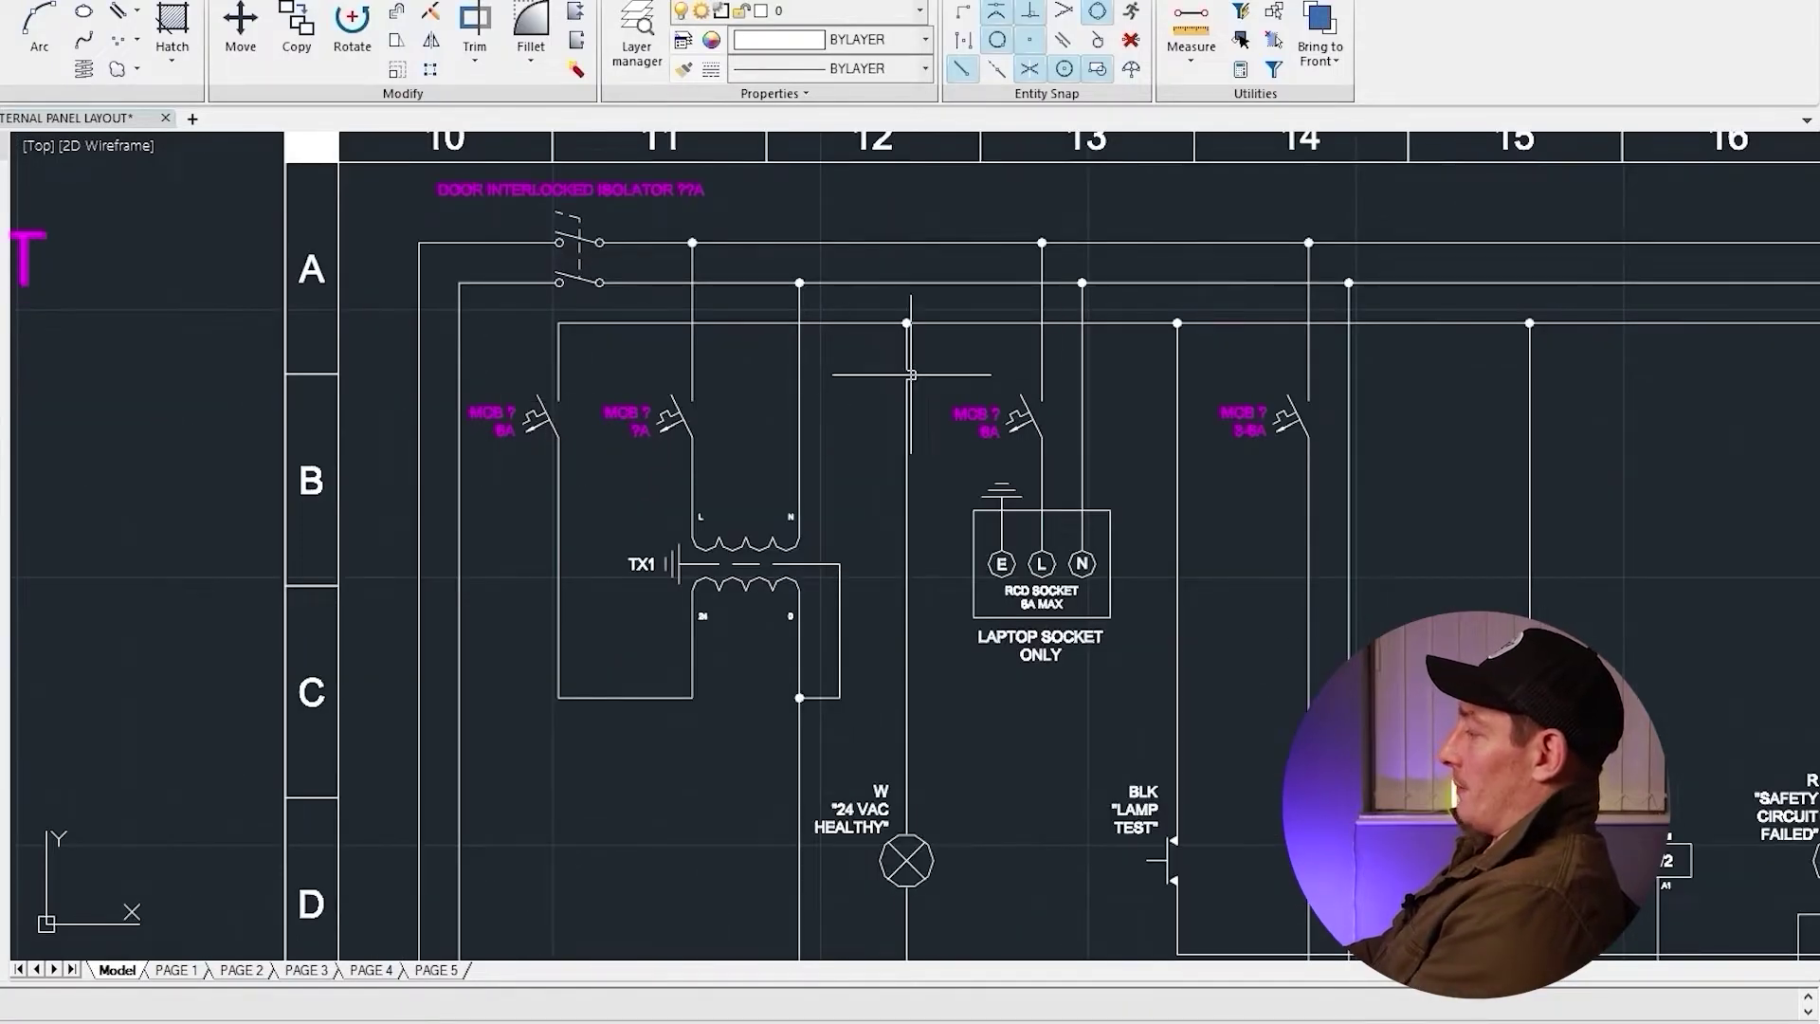
pyautogui.moveTo(1230, 422); pyautogui.dragTo(463, 89, button='middle')
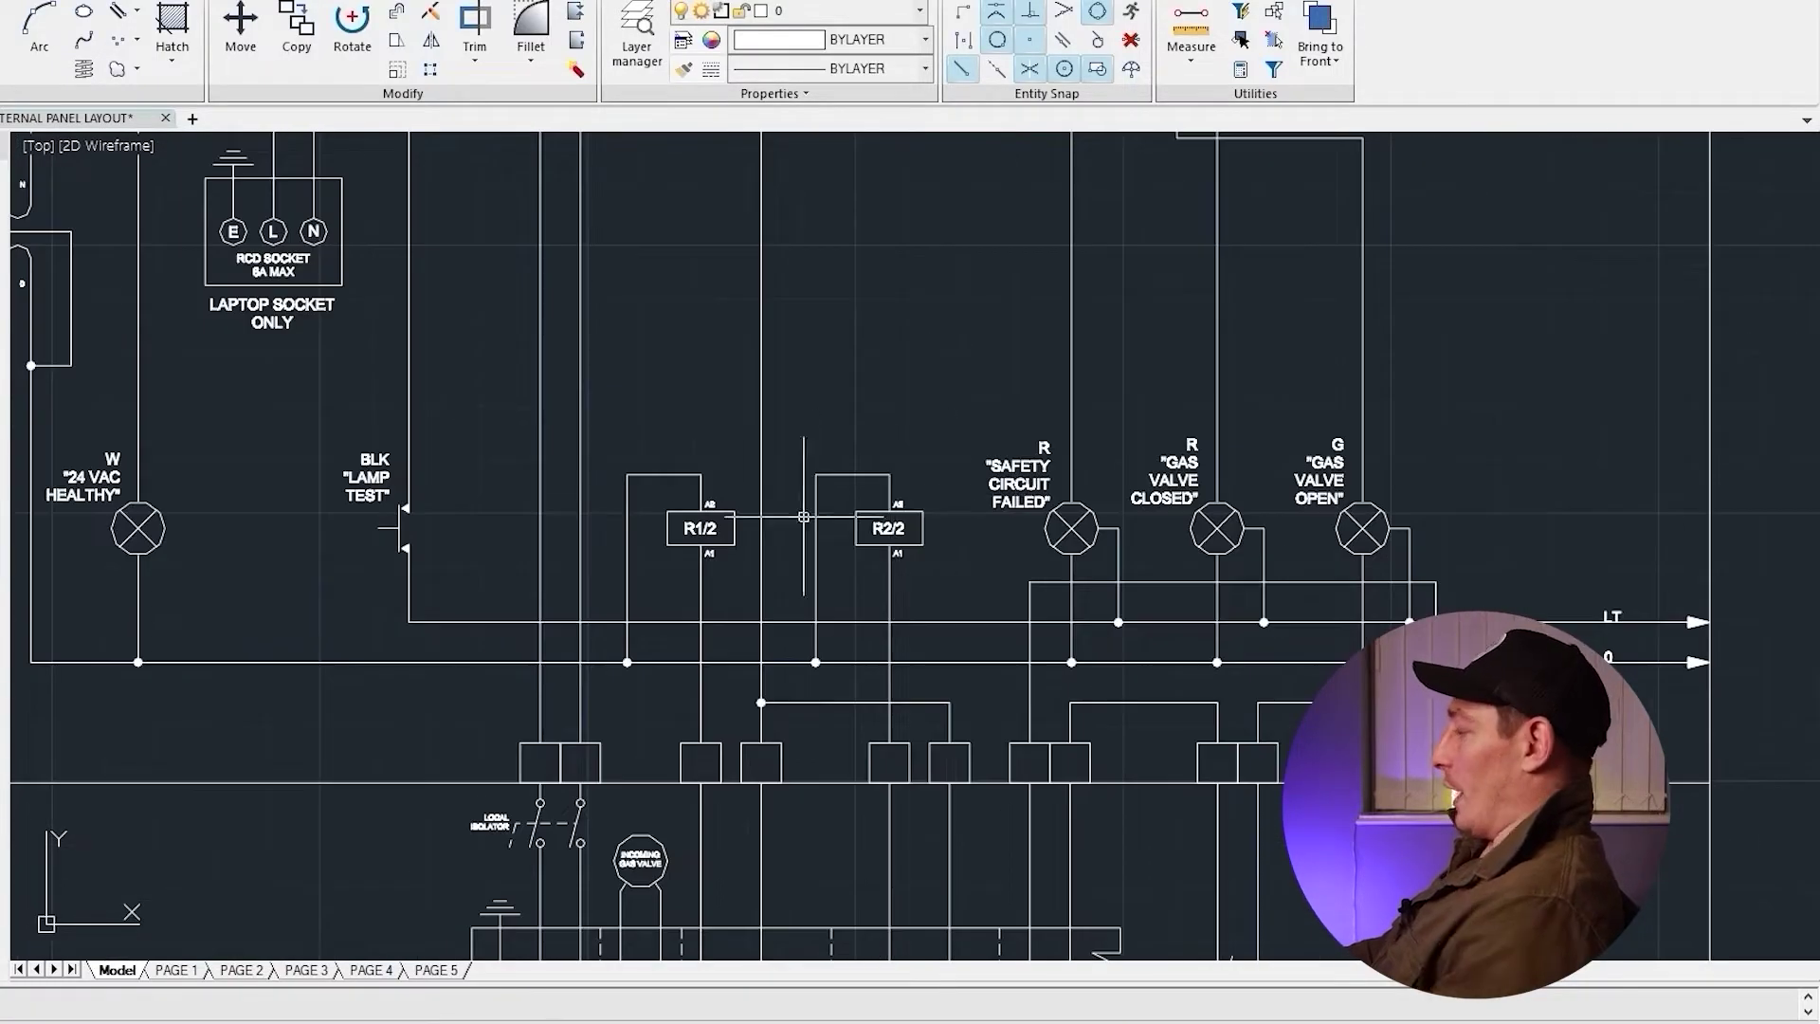
pyautogui.scroll(-4, 873, 498)
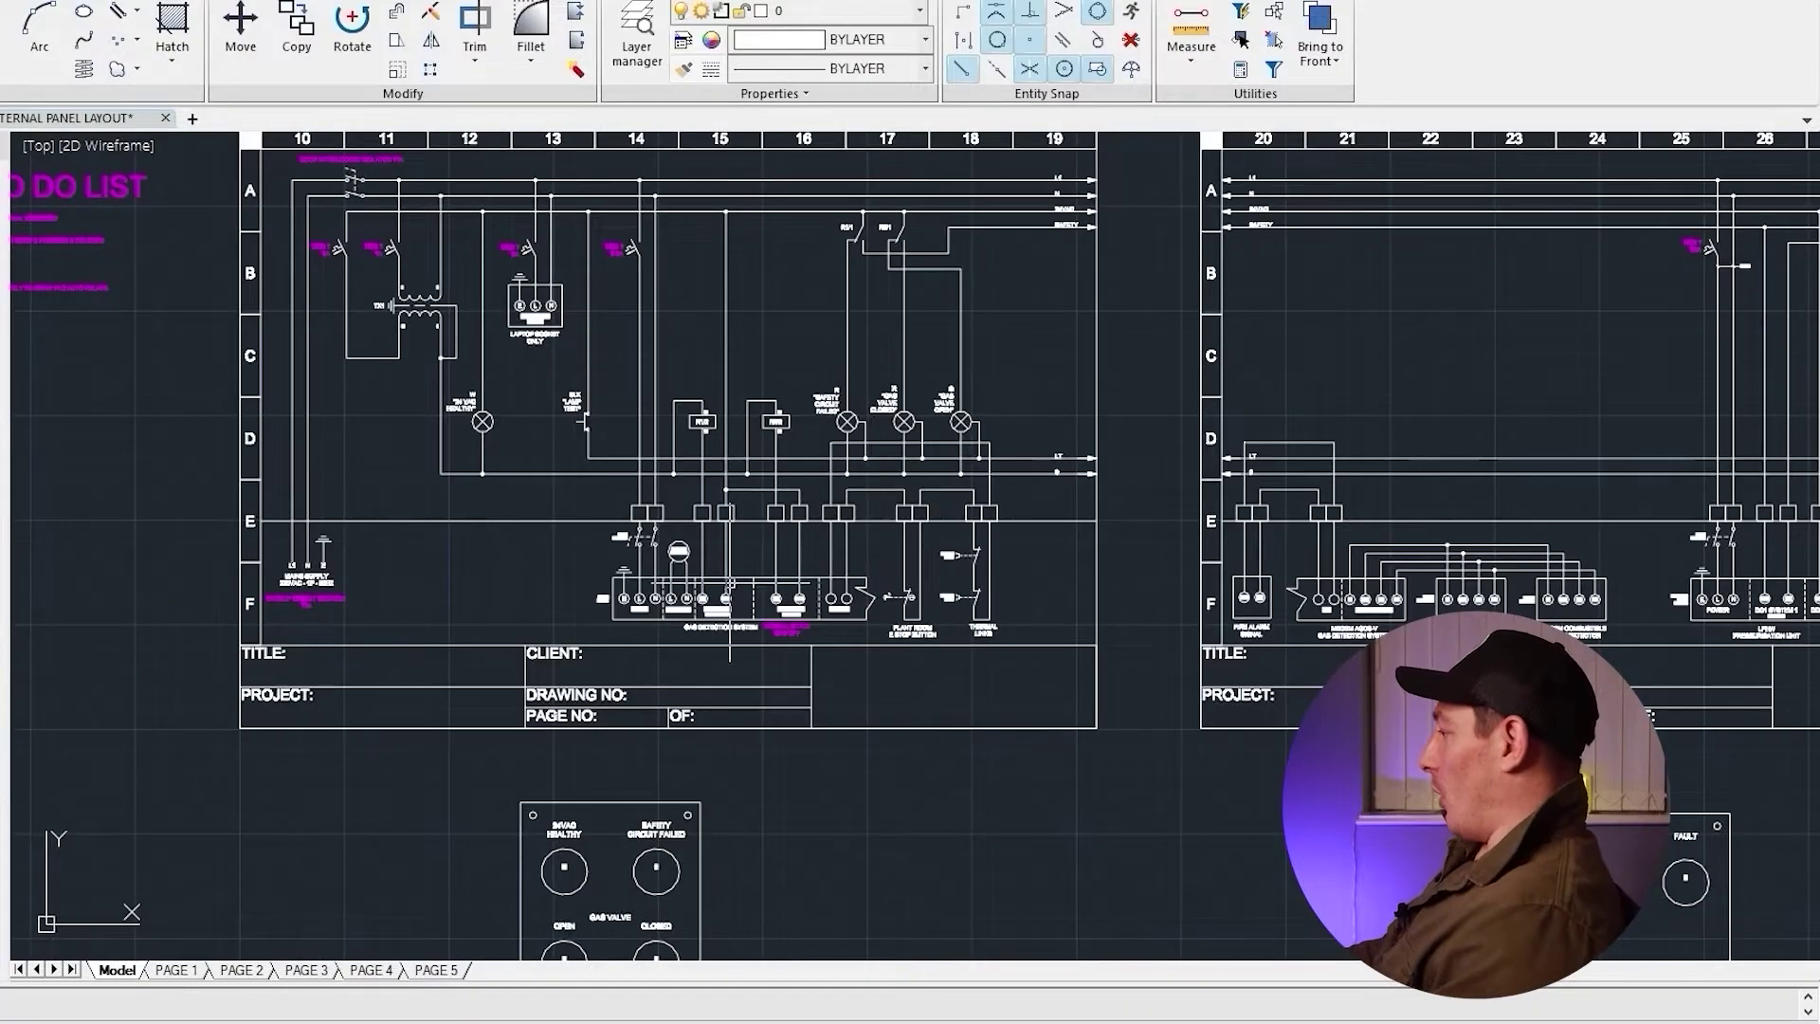
# Pan up to the library of component blocks
pyautogui.moveTo(691, 814); pyautogui.dragTo(881, 483, button='middle')
pyautogui.scroll(-4, 882, 484)
pyautogui.moveTo(933, 854); pyautogui.dragTo(896, 403, button='middle')
pyautogui.moveTo(964, 504); pyautogui.dragTo(963, 384, button='middle')
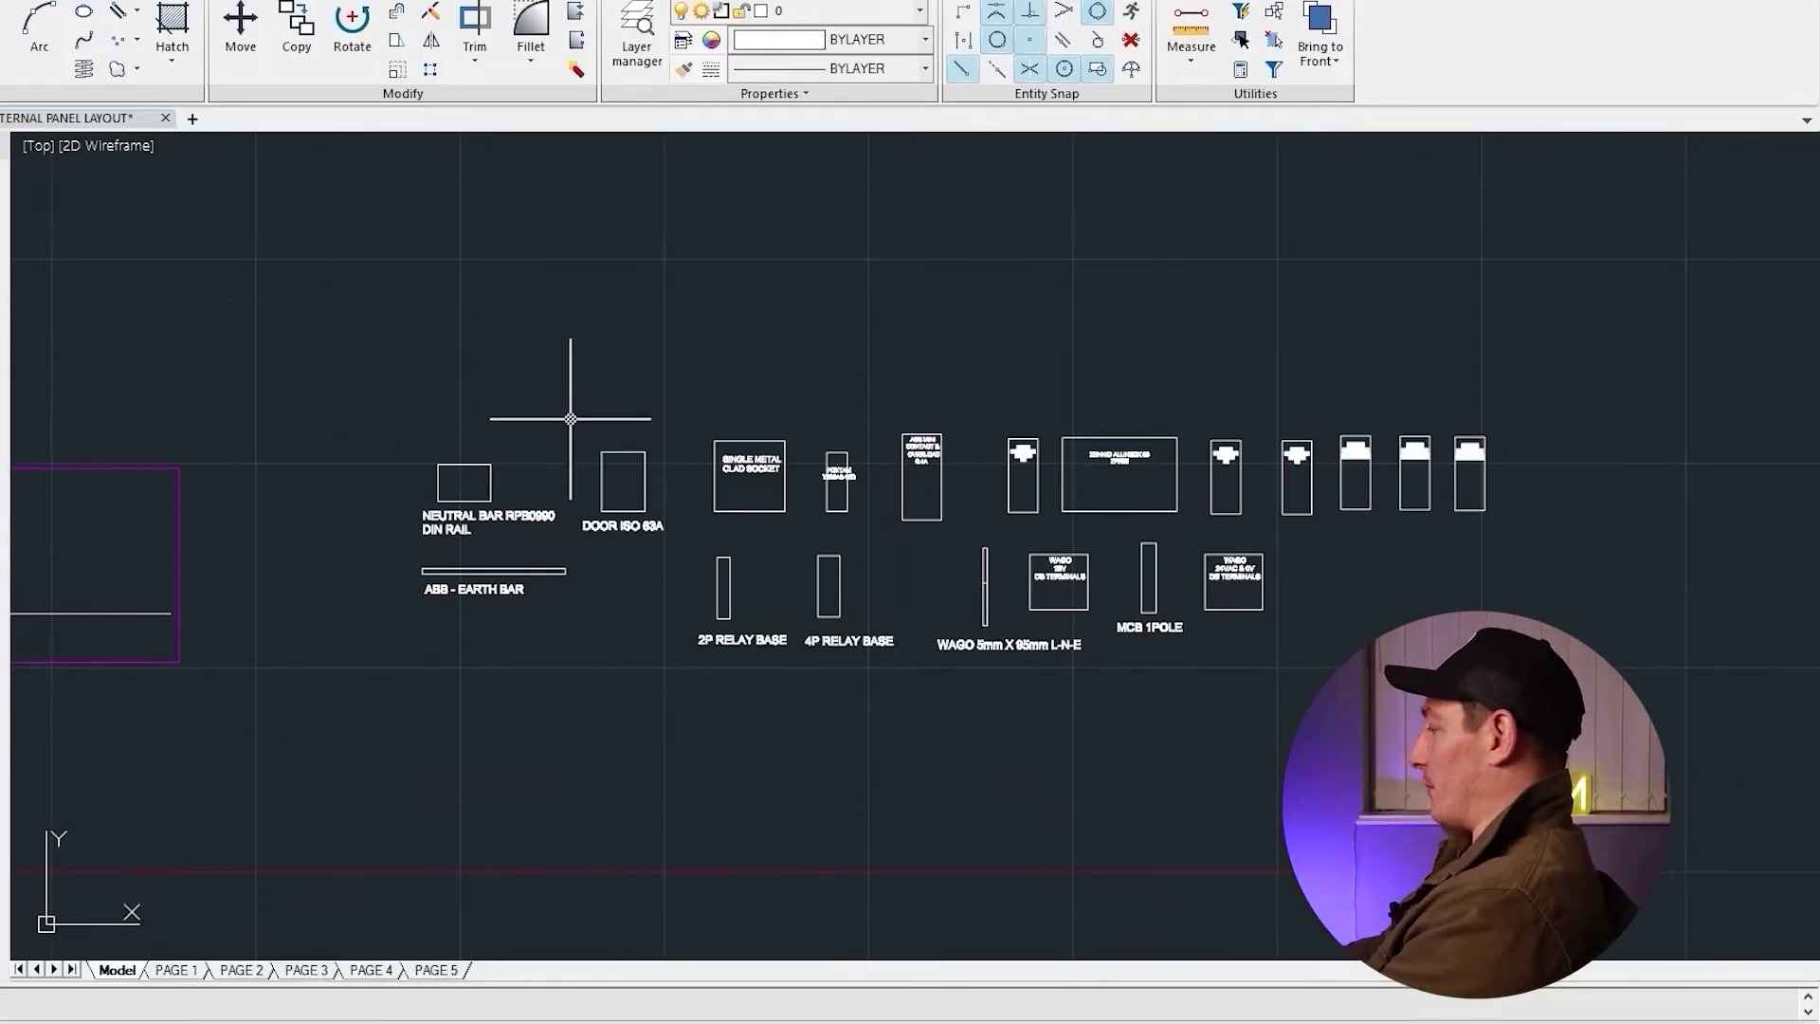
# Copy the DOOR ISO 63A block and paste it into the empty panel area
pyautogui.moveTo(570, 418); pyautogui.dragTo(685, 549)
pyautogui.hotkey('ctrl', 'c')
pyautogui.hotkey('ctrl', 'v')
pyautogui.moveTo(574, 381); pyautogui.dragTo(1319, 860, button='middle')
pyautogui.click(620, 650)
# Pan across the first schematic sheet and select a block from the library
pyautogui.moveTo(761, 383); pyautogui.dragTo(761, 508, button='middle')
pyautogui.scroll(3, 660, 309)
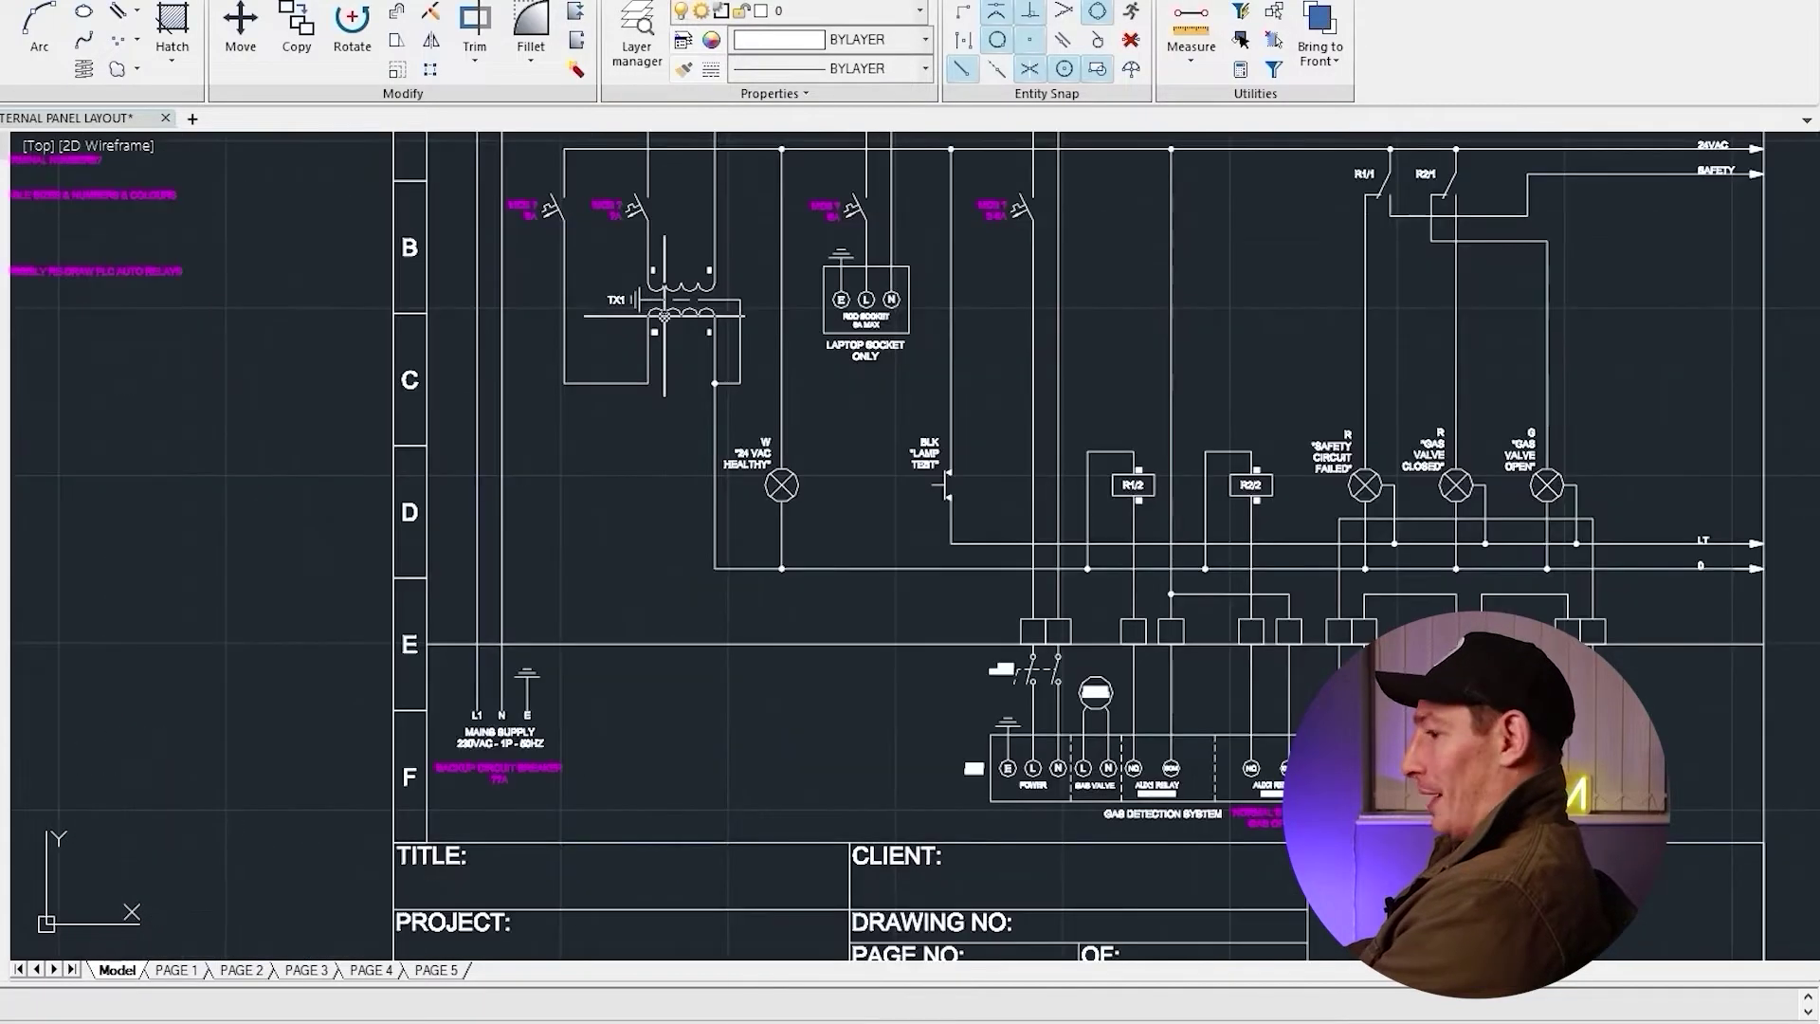
pyautogui.moveTo(779, 329); pyautogui.dragTo(524, 392, button='middle')
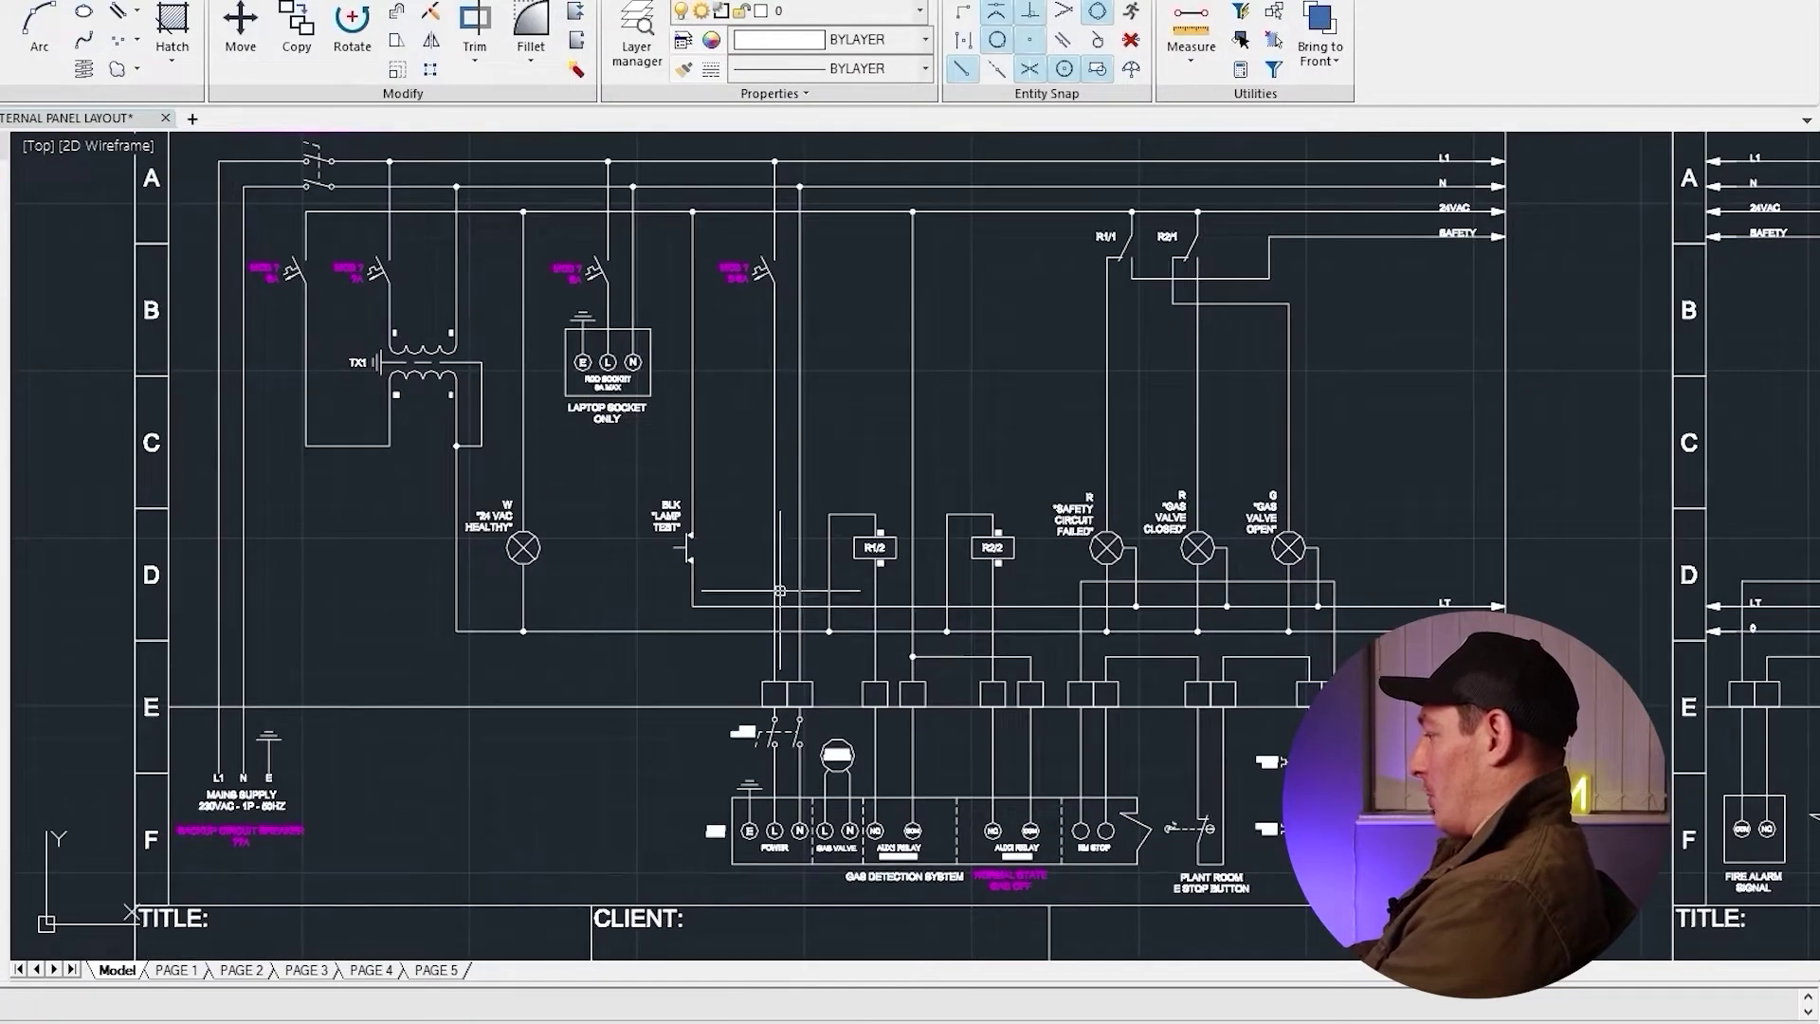
pyautogui.moveTo(889, 720); pyautogui.dragTo(682, 418, button='middle')
pyautogui.scroll(-2, 683, 418)
pyautogui.moveTo(765, 325); pyautogui.dragTo(927, 506)
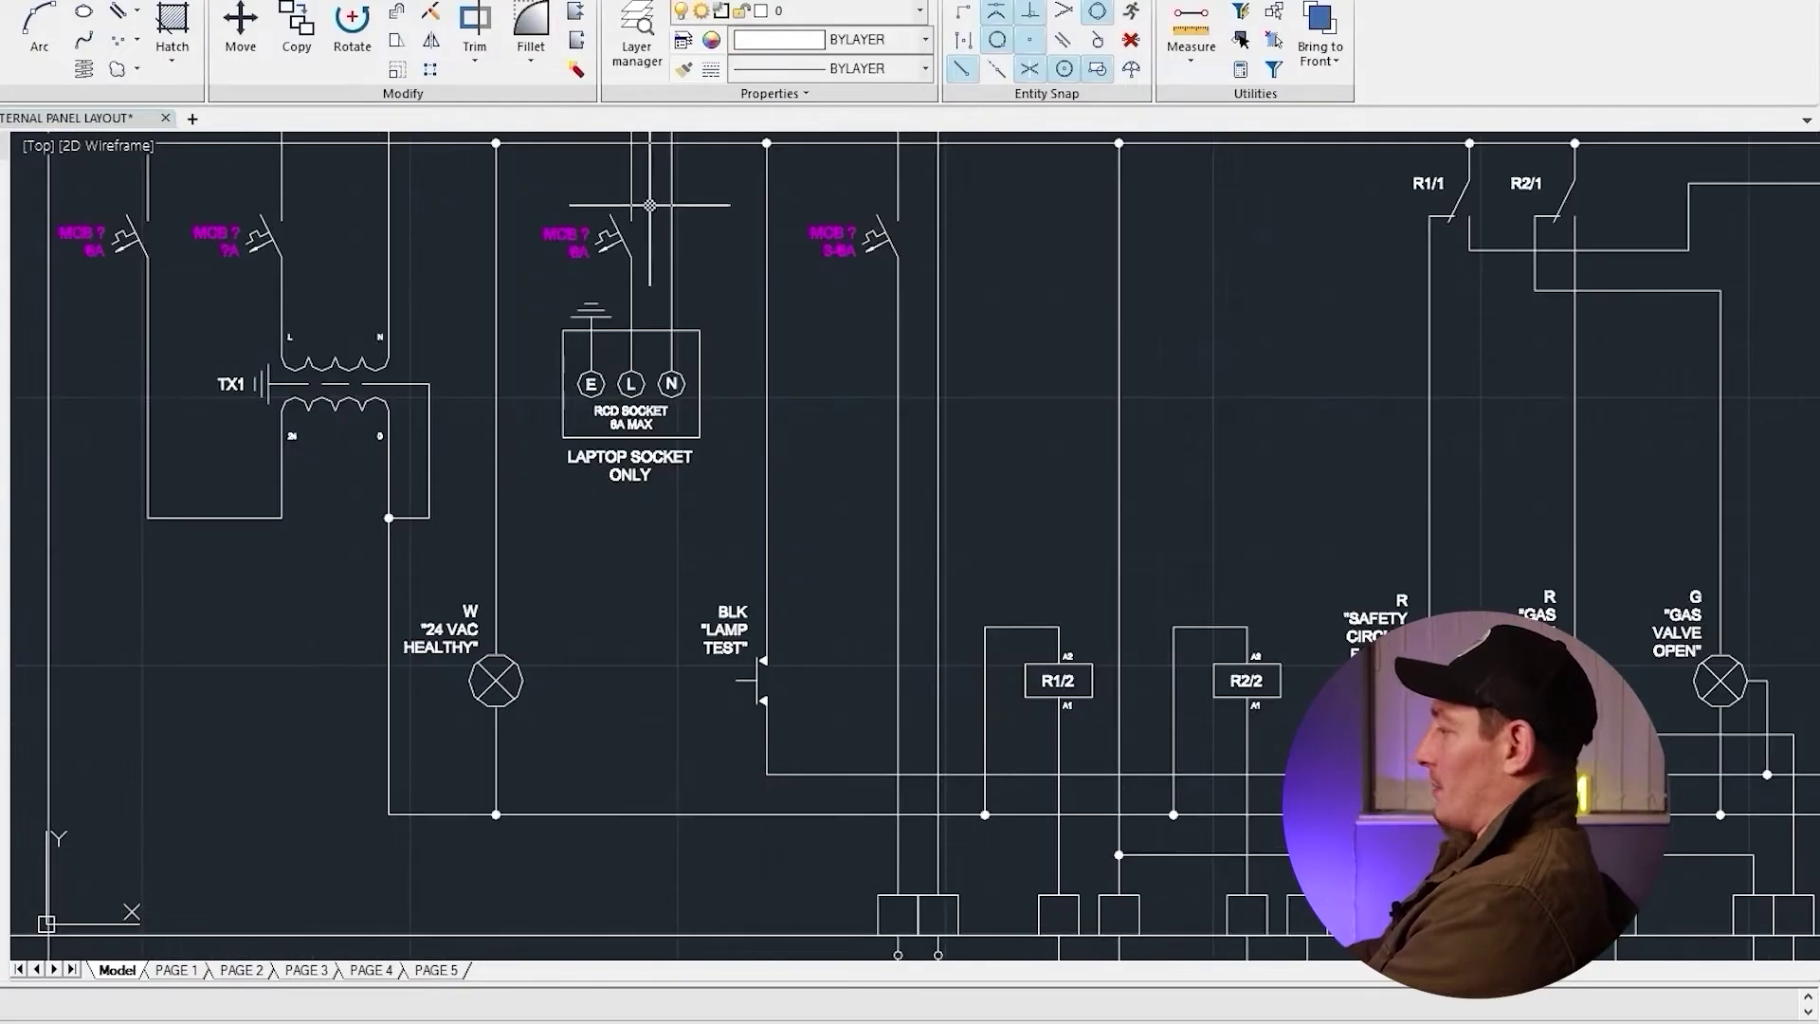
pyautogui.moveTo(1141, 547); pyautogui.dragTo(797, 459, button='middle')
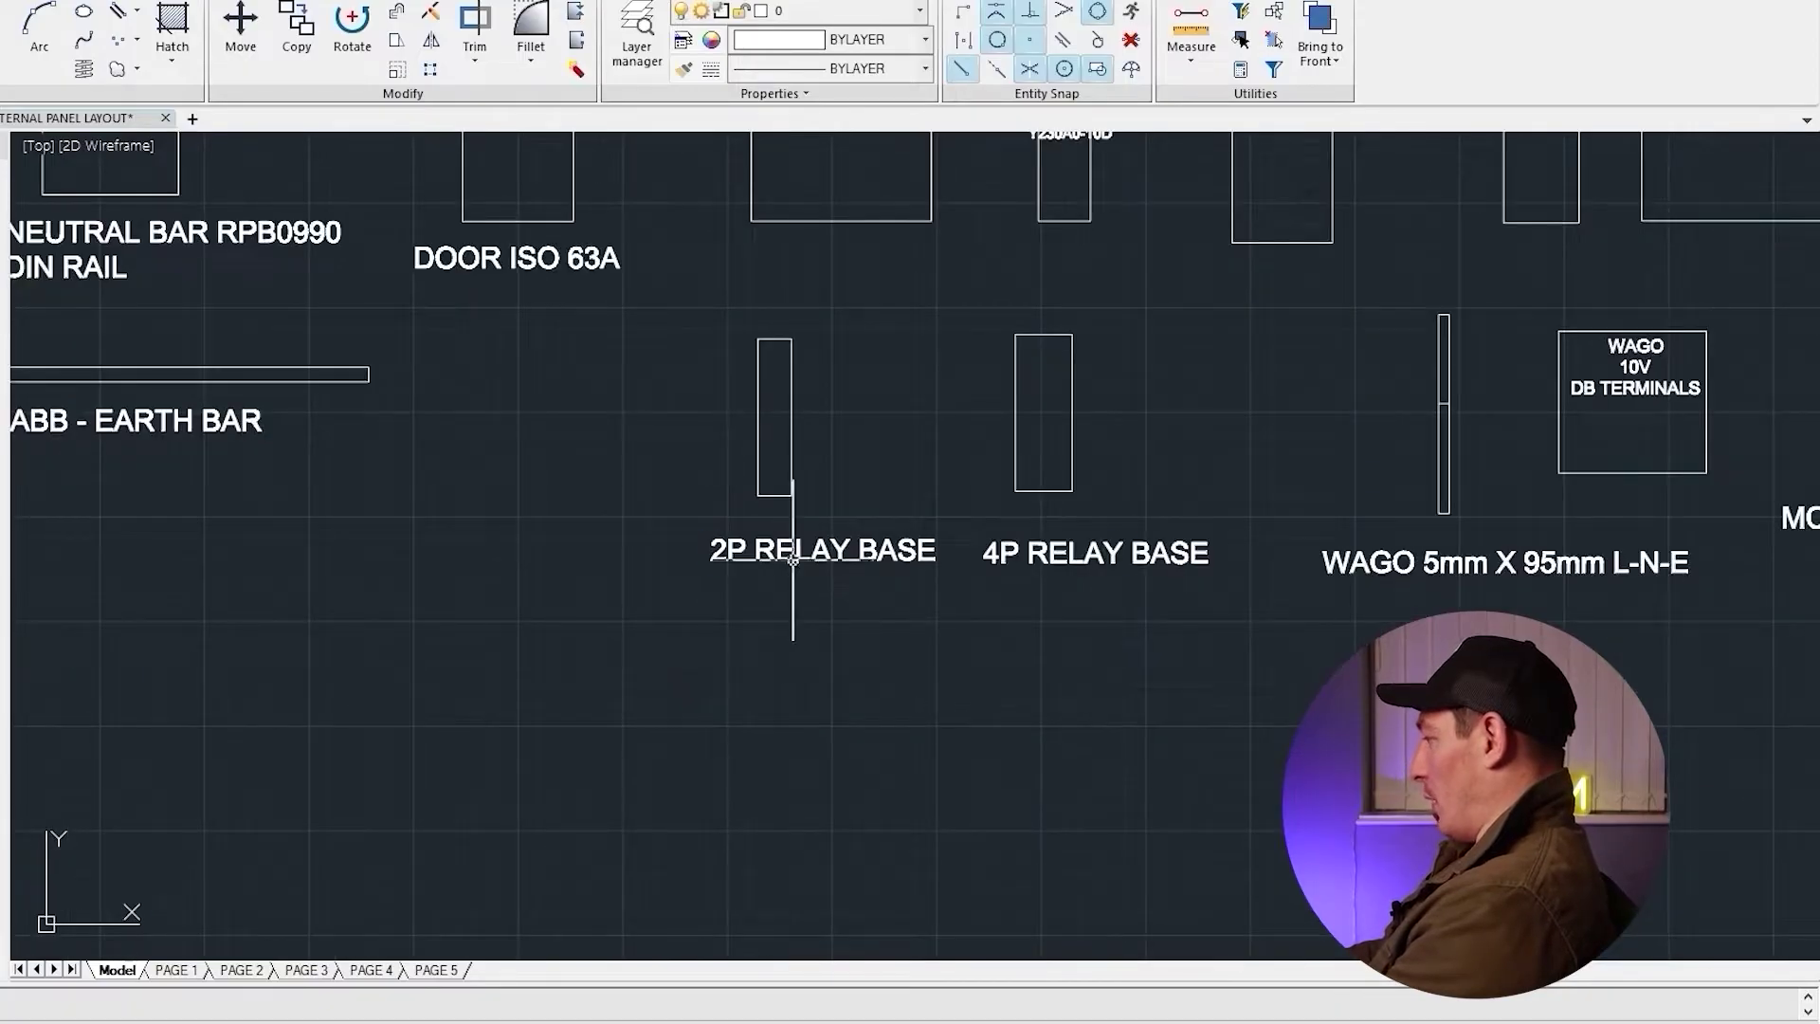
# Select the 2P RELAY BASE and MCB 1POLE blocks and paste the MCB beside the relay base
pyautogui.click(850, 550)
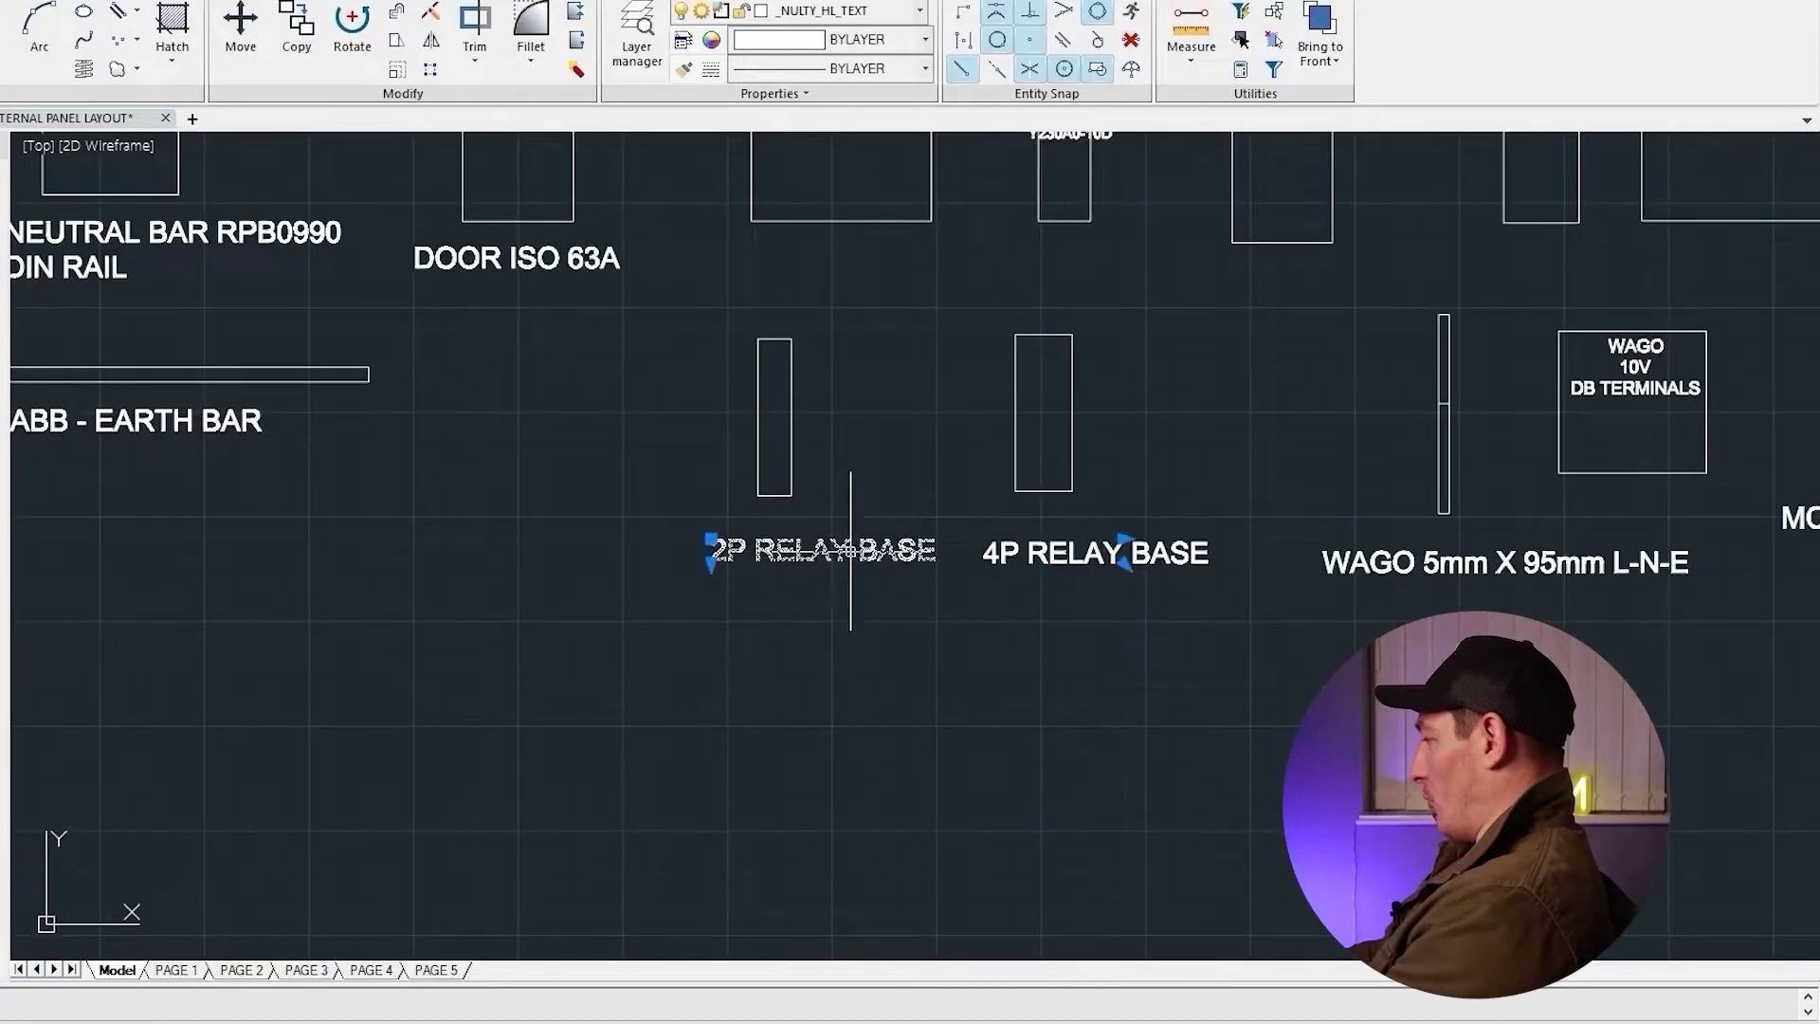
pyautogui.click(957, 529)
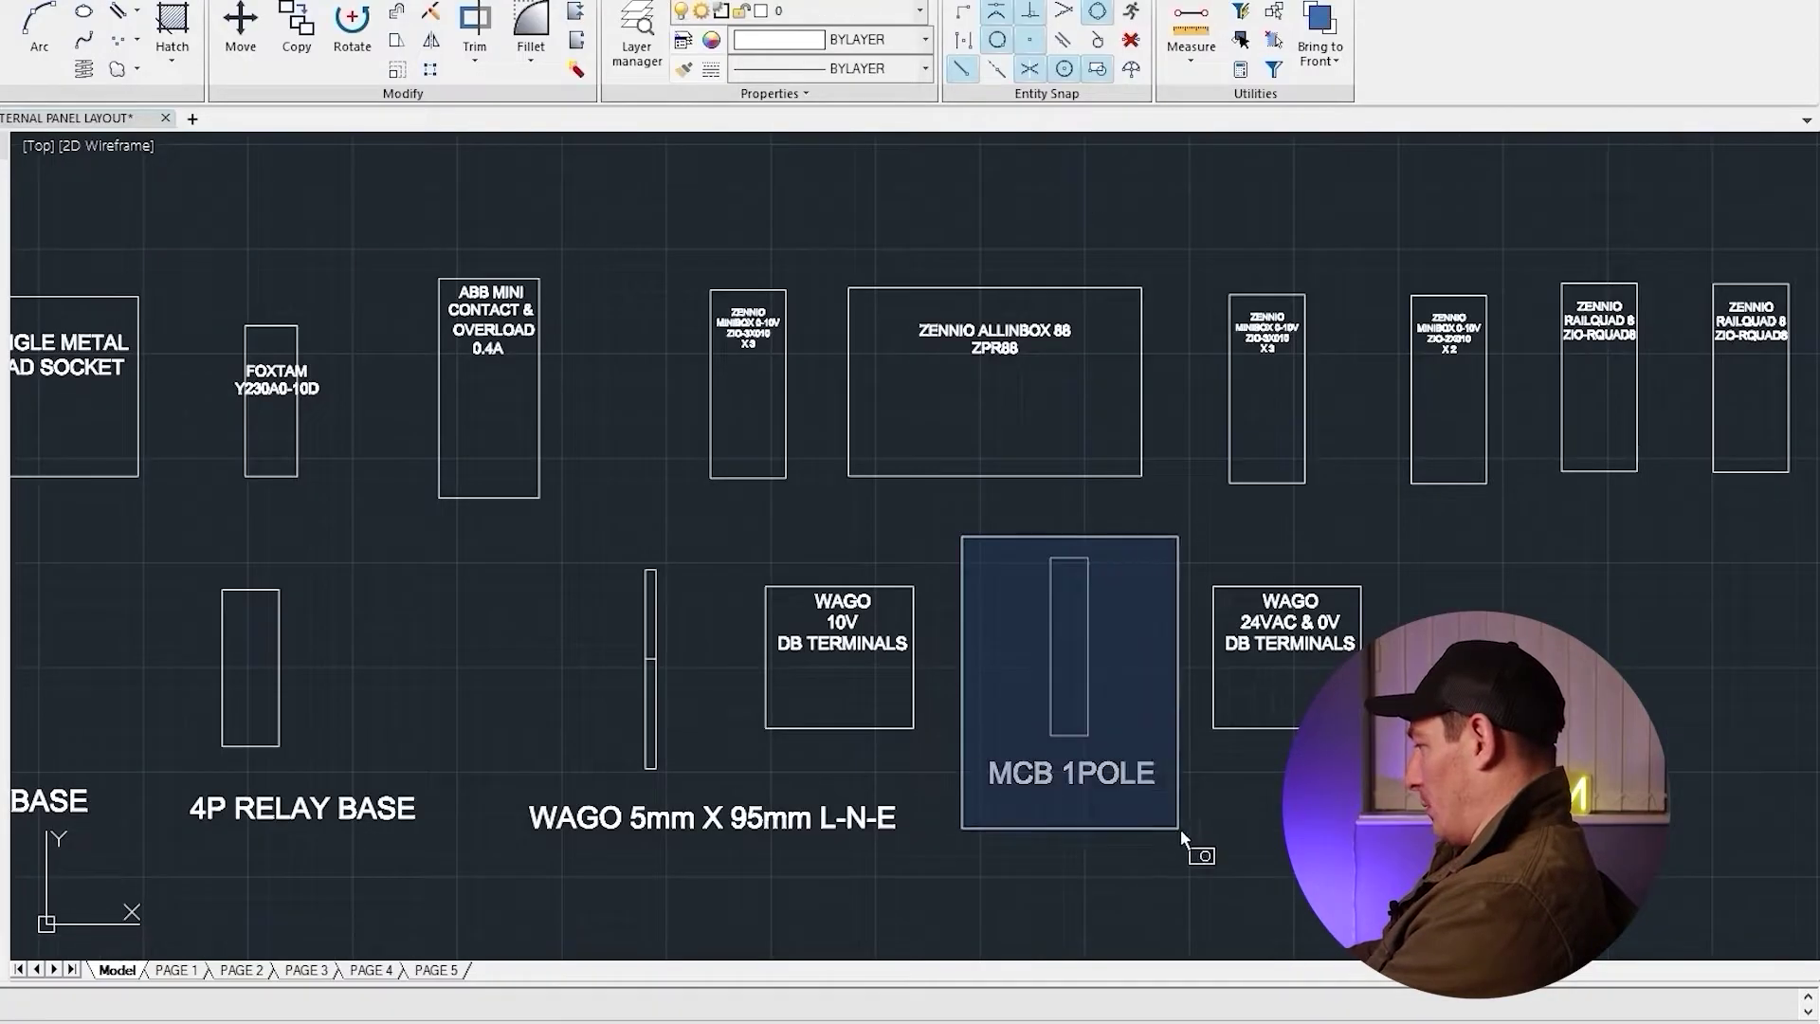
pyautogui.click(1183, 839)
pyautogui.hotkey('ctrl', 'v')
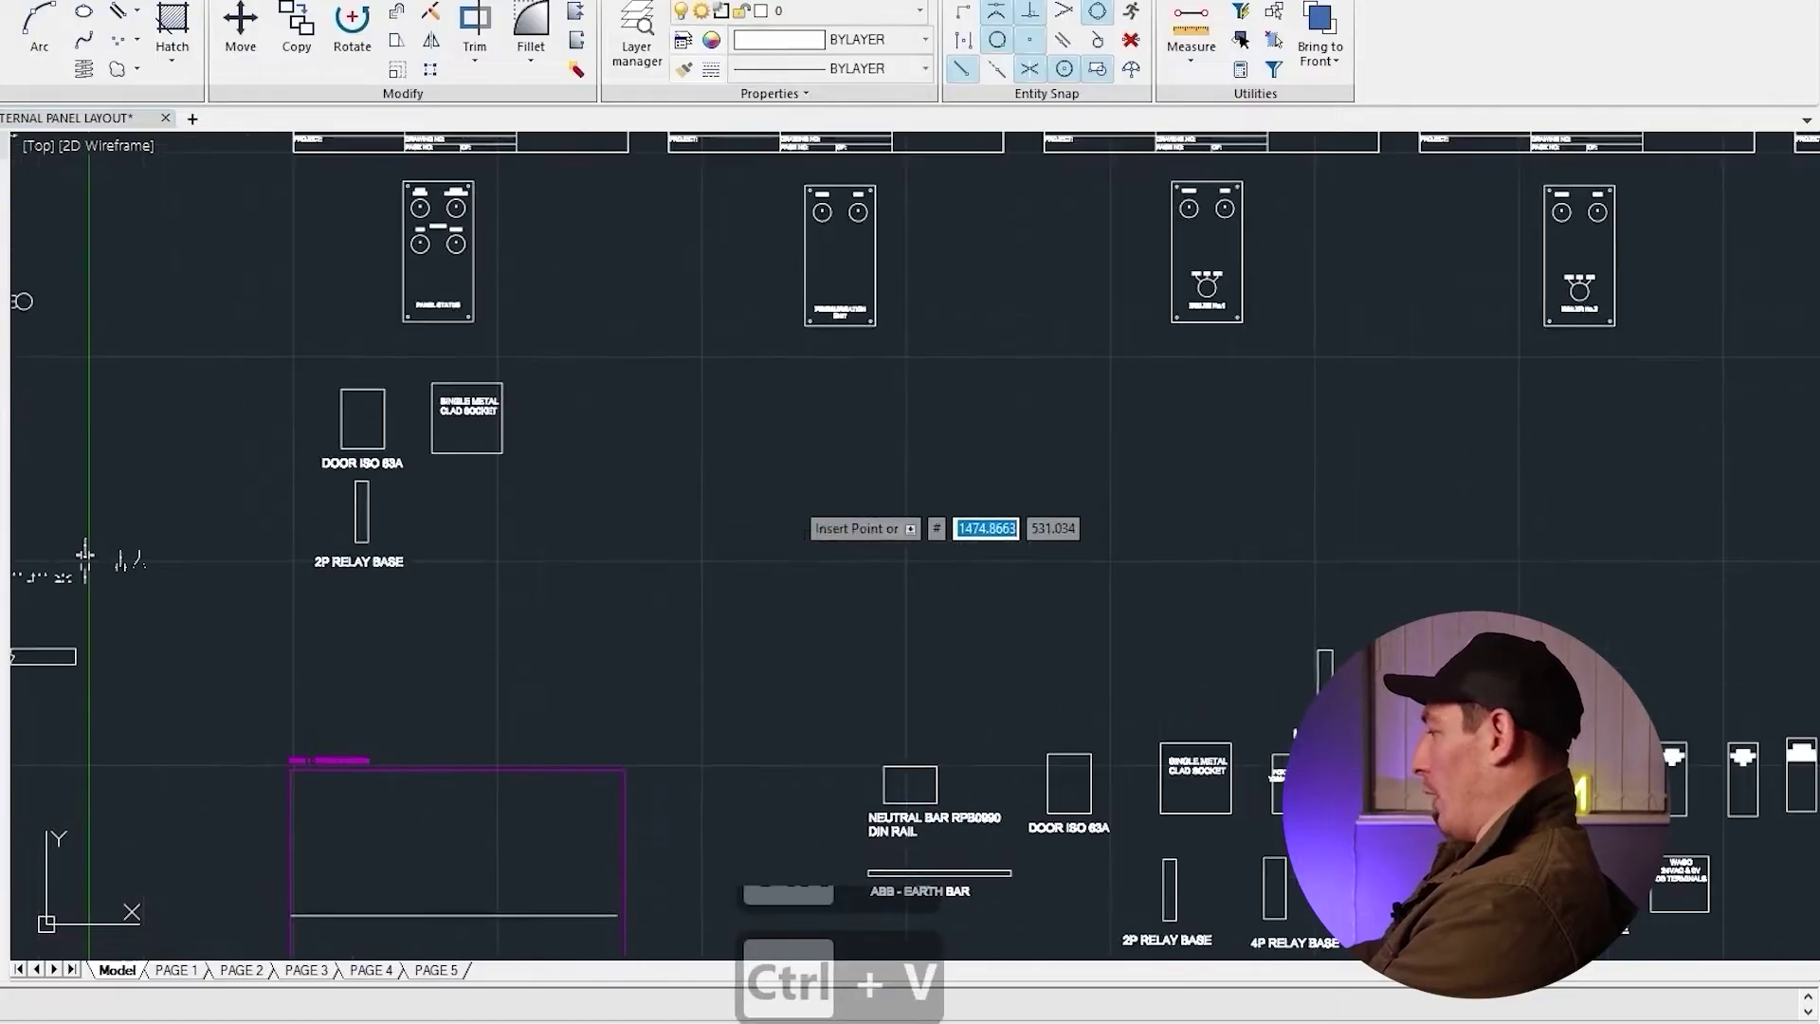
pyautogui.moveTo(646, 578); pyautogui.dragTo(784, 638, button='middle')
pyautogui.click(658, 629)
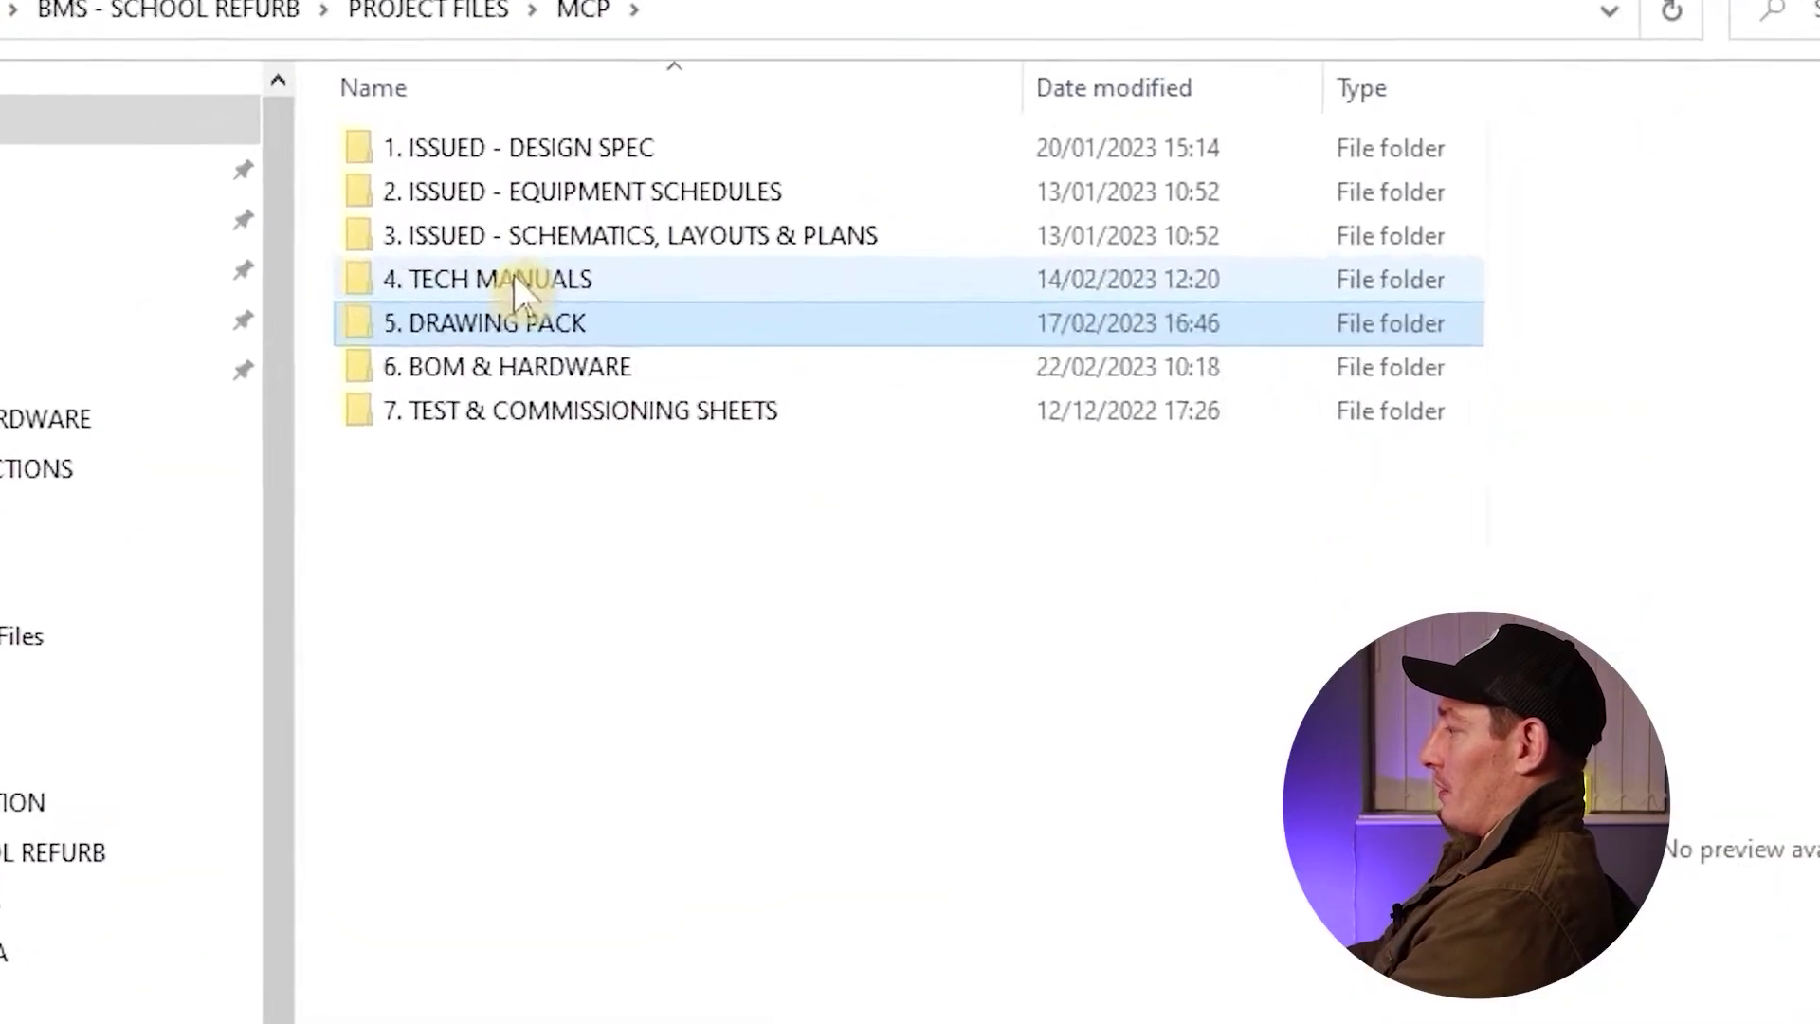
# Open ps-160.pdf from 4. TECH MANUALS > 6. PANEL COMPONENTS
pyautogui.doubleClick(514, 277)
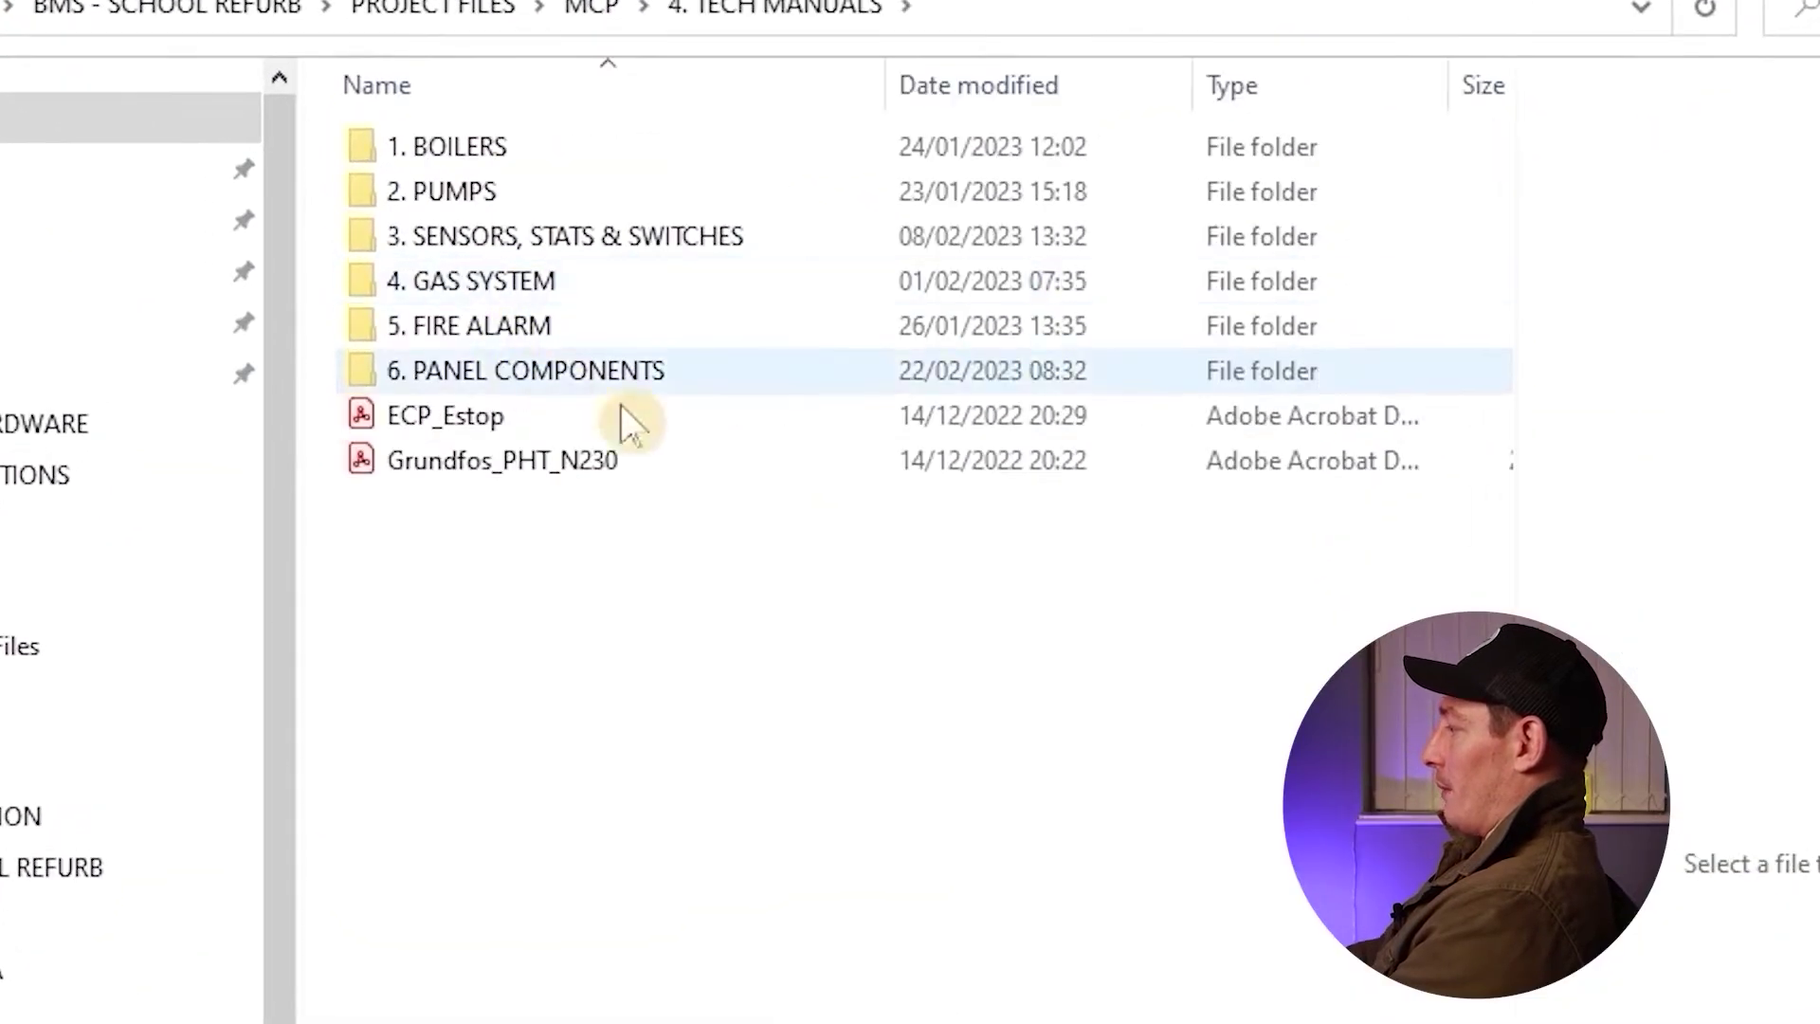
pyautogui.doubleClick(582, 369)
pyautogui.click(526, 235)
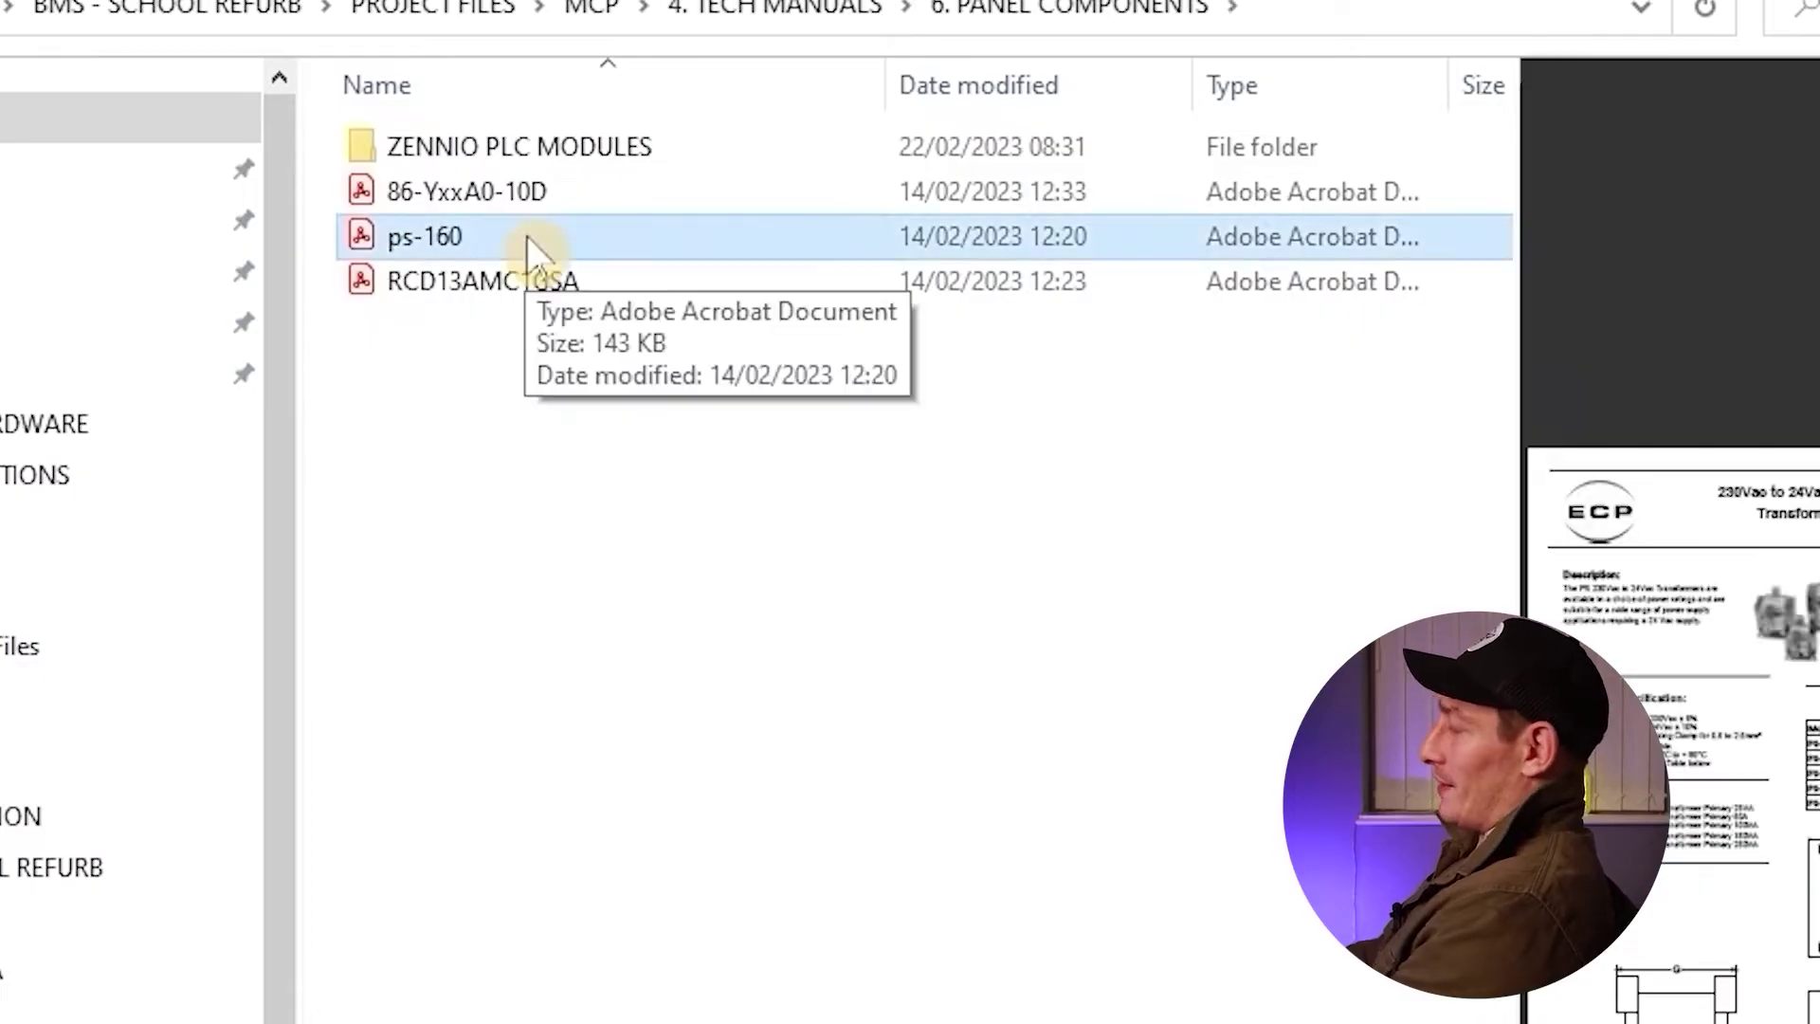
pyautogui.doubleClick(526, 235)
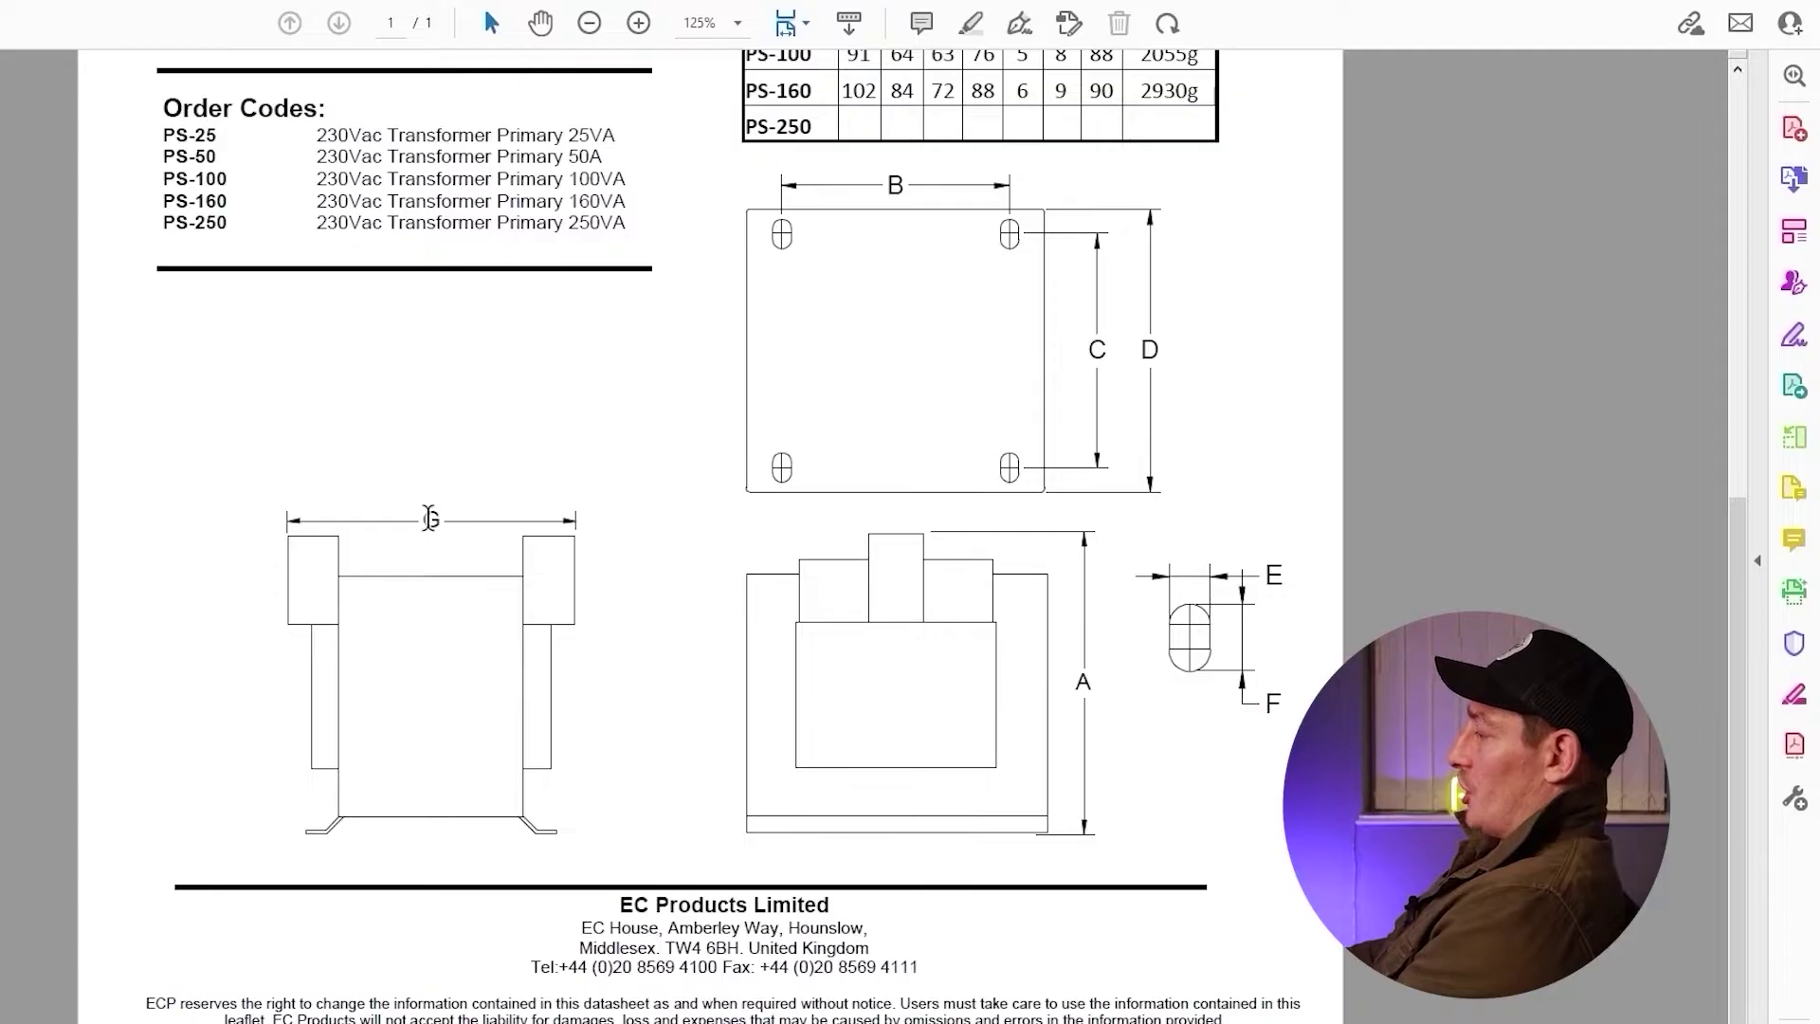
# Highlight the PS-25 row's A and G dimensions, 77 and 68, in the datasheet table
pyautogui.scroll(3, 927, 465)
pyautogui.moveTo(870, 196); pyautogui.dragTo(854, 195)
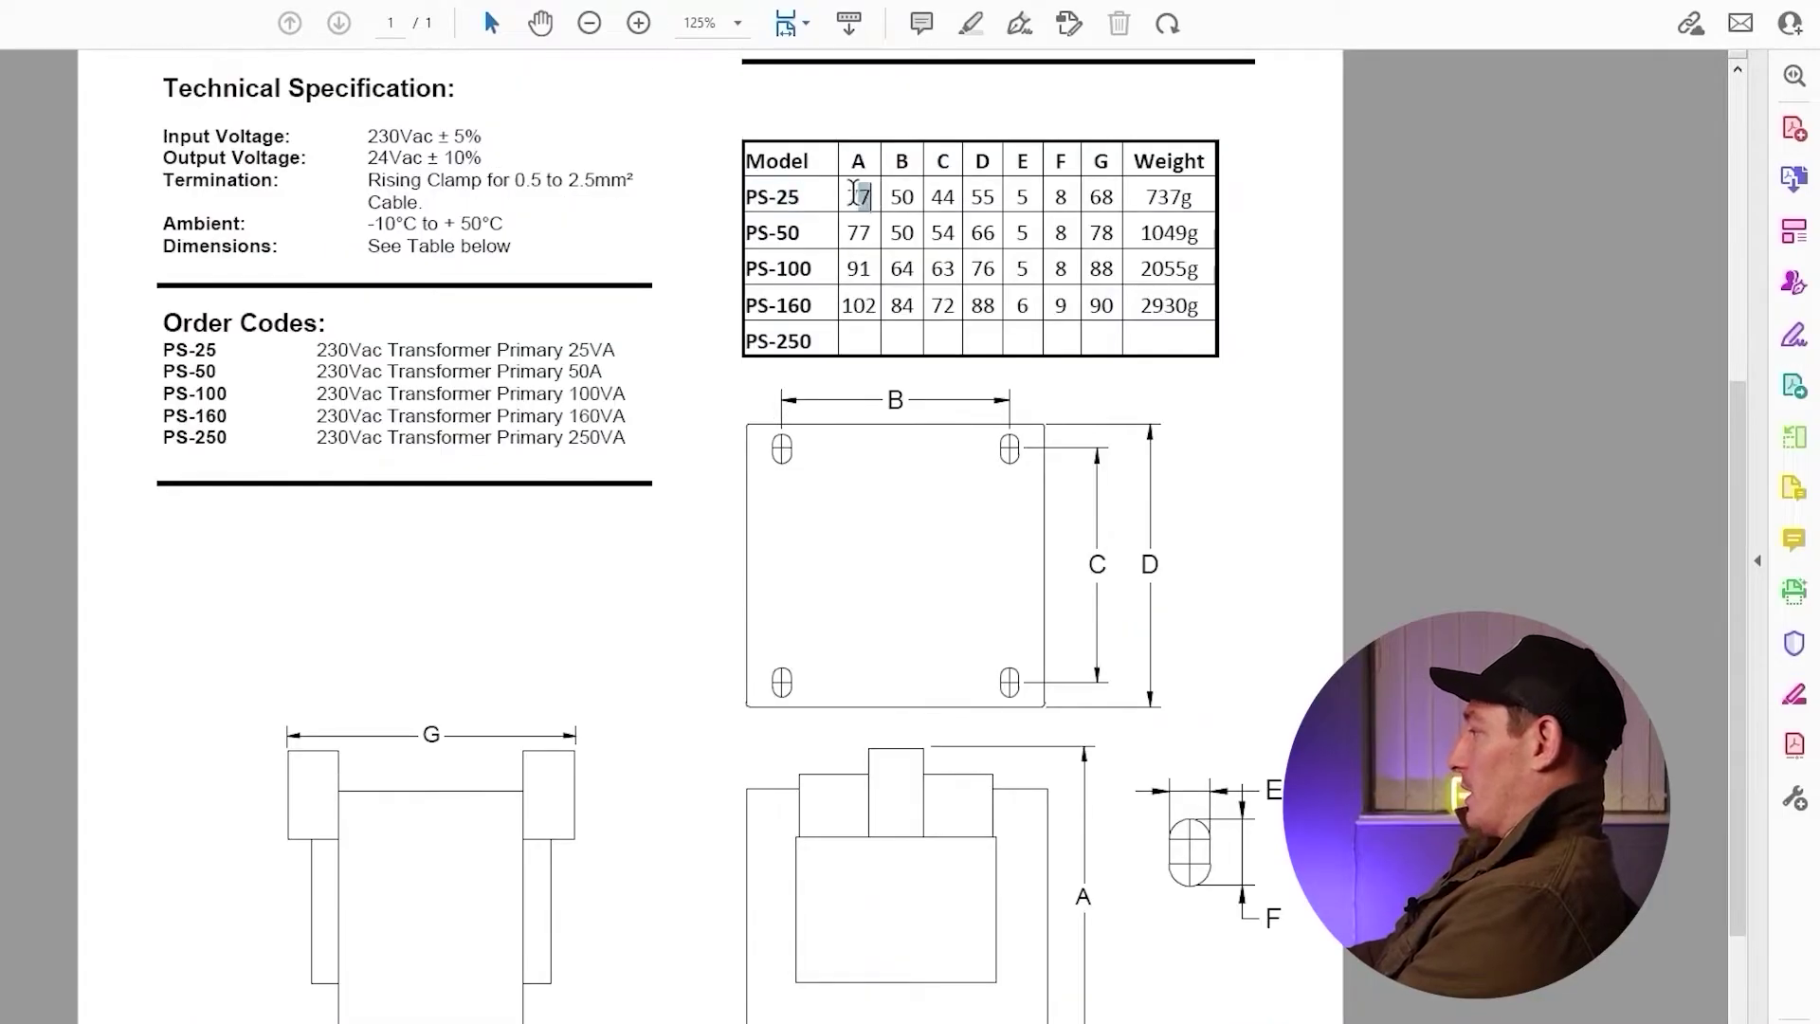
pyautogui.moveTo(1115, 197); pyautogui.dragTo(1092, 201)
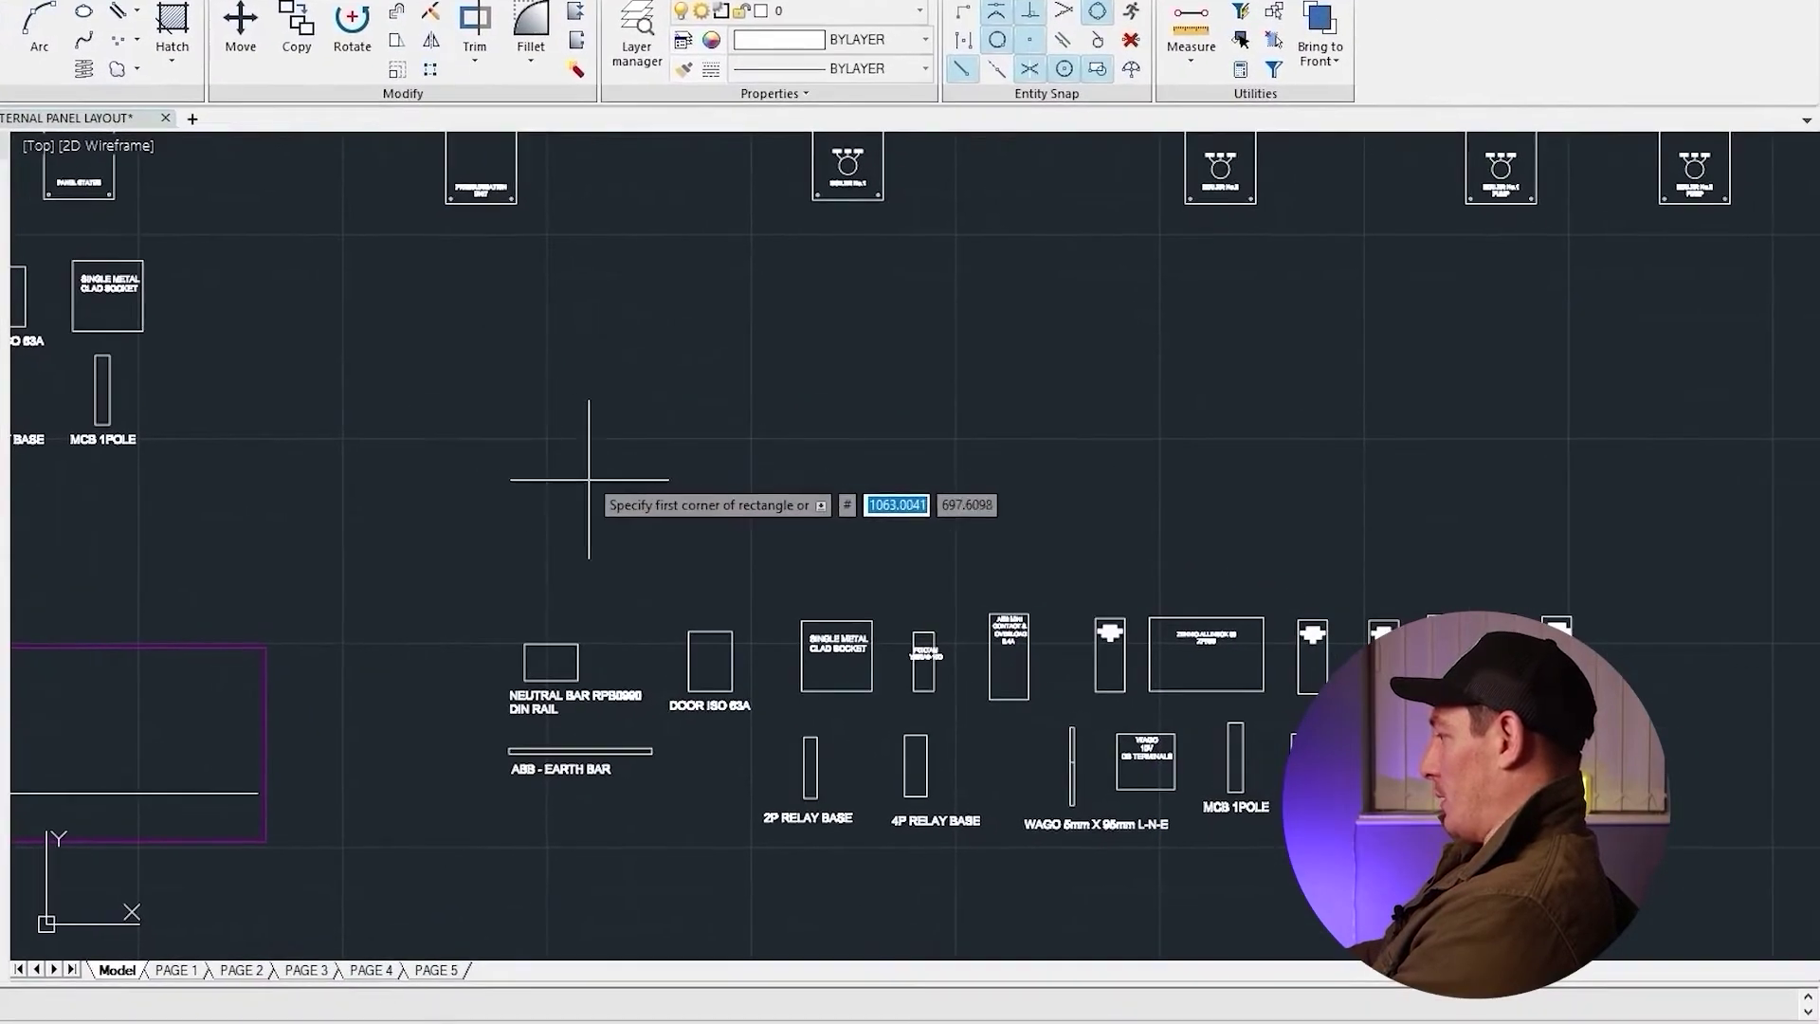
# Draw a rectangle with Dimensions length 77 and width 68
pyautogui.moveTo(905, 563); pyautogui.dragTo(964, 593, button='middle')
pyautogui.click(962, 592)
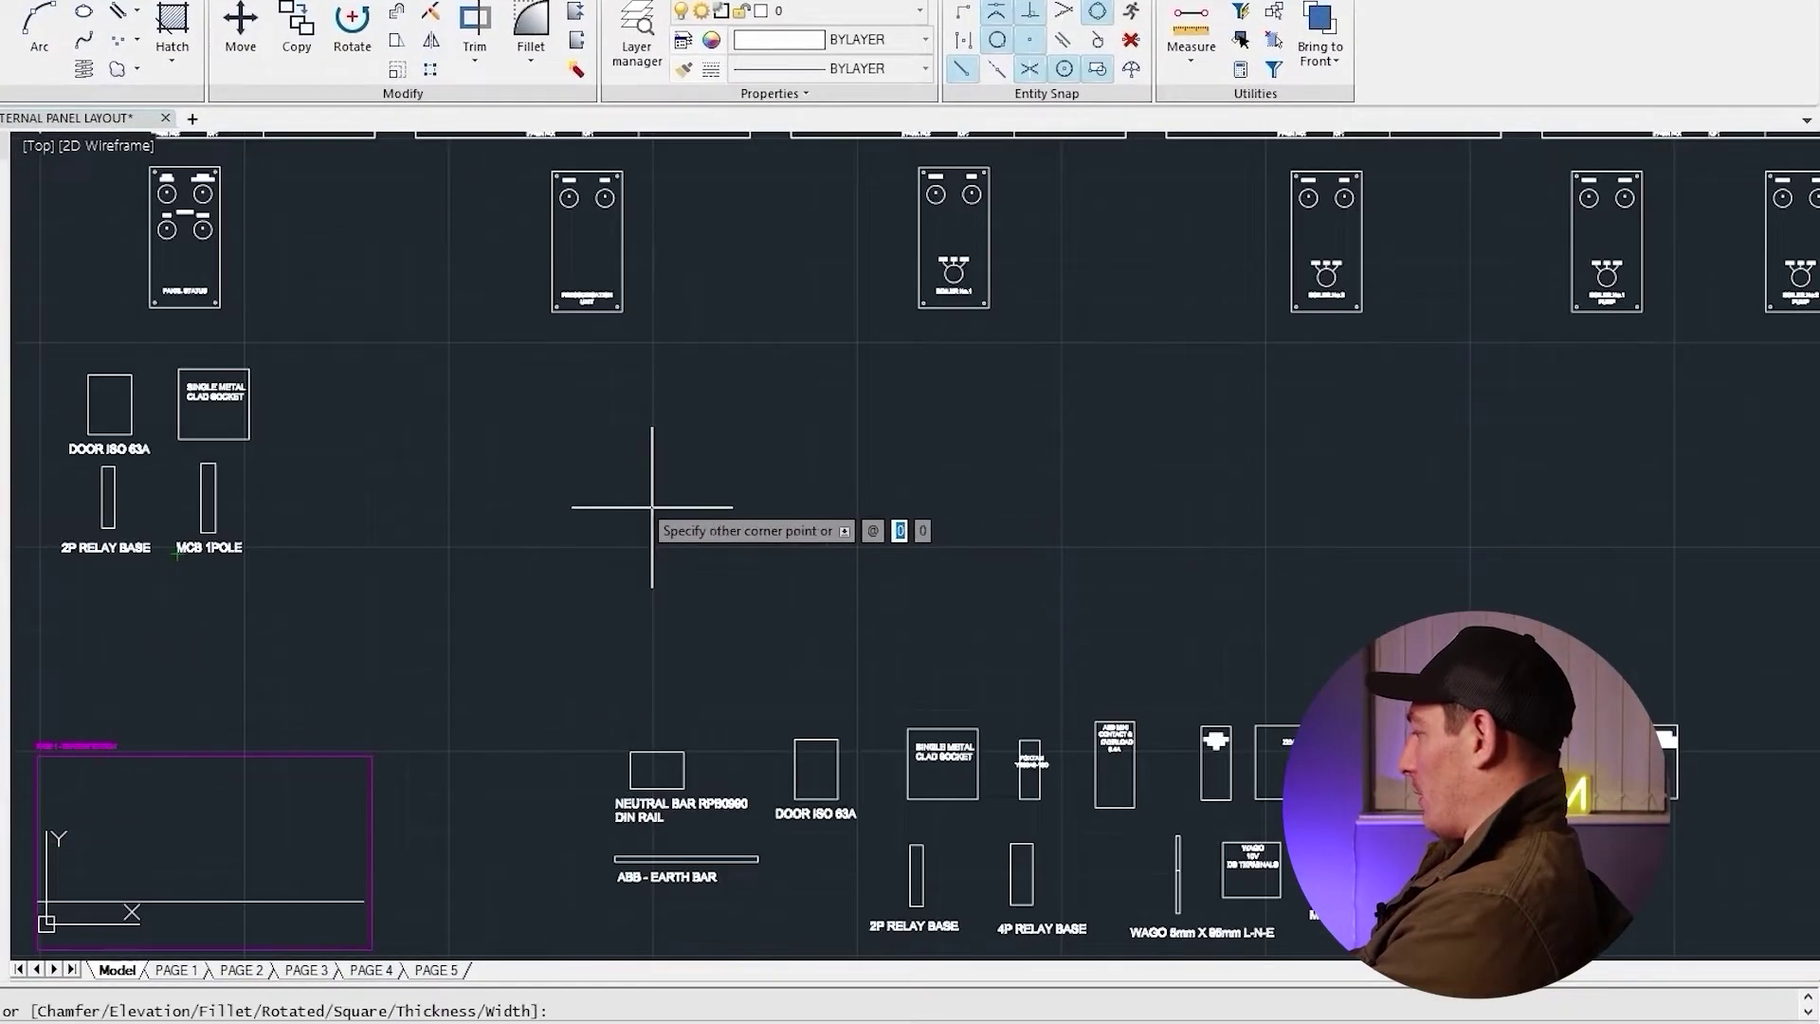
pyautogui.write('d')
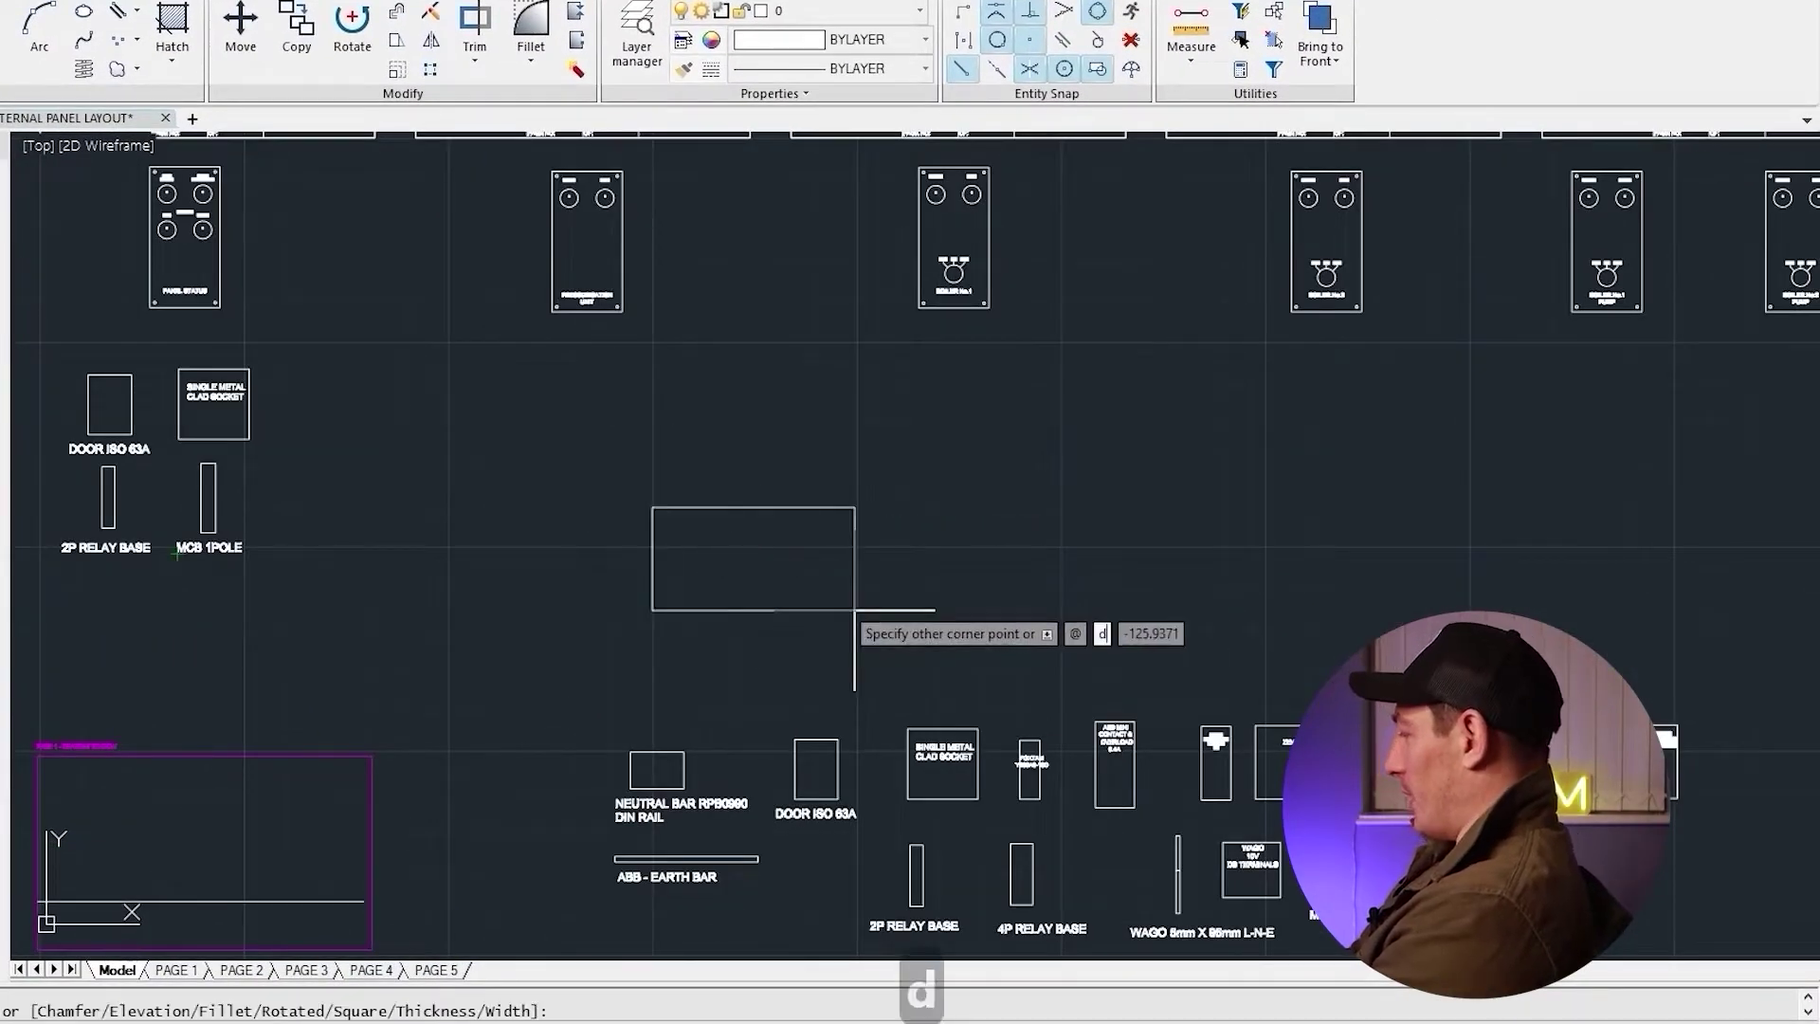
pyautogui.press('Return')
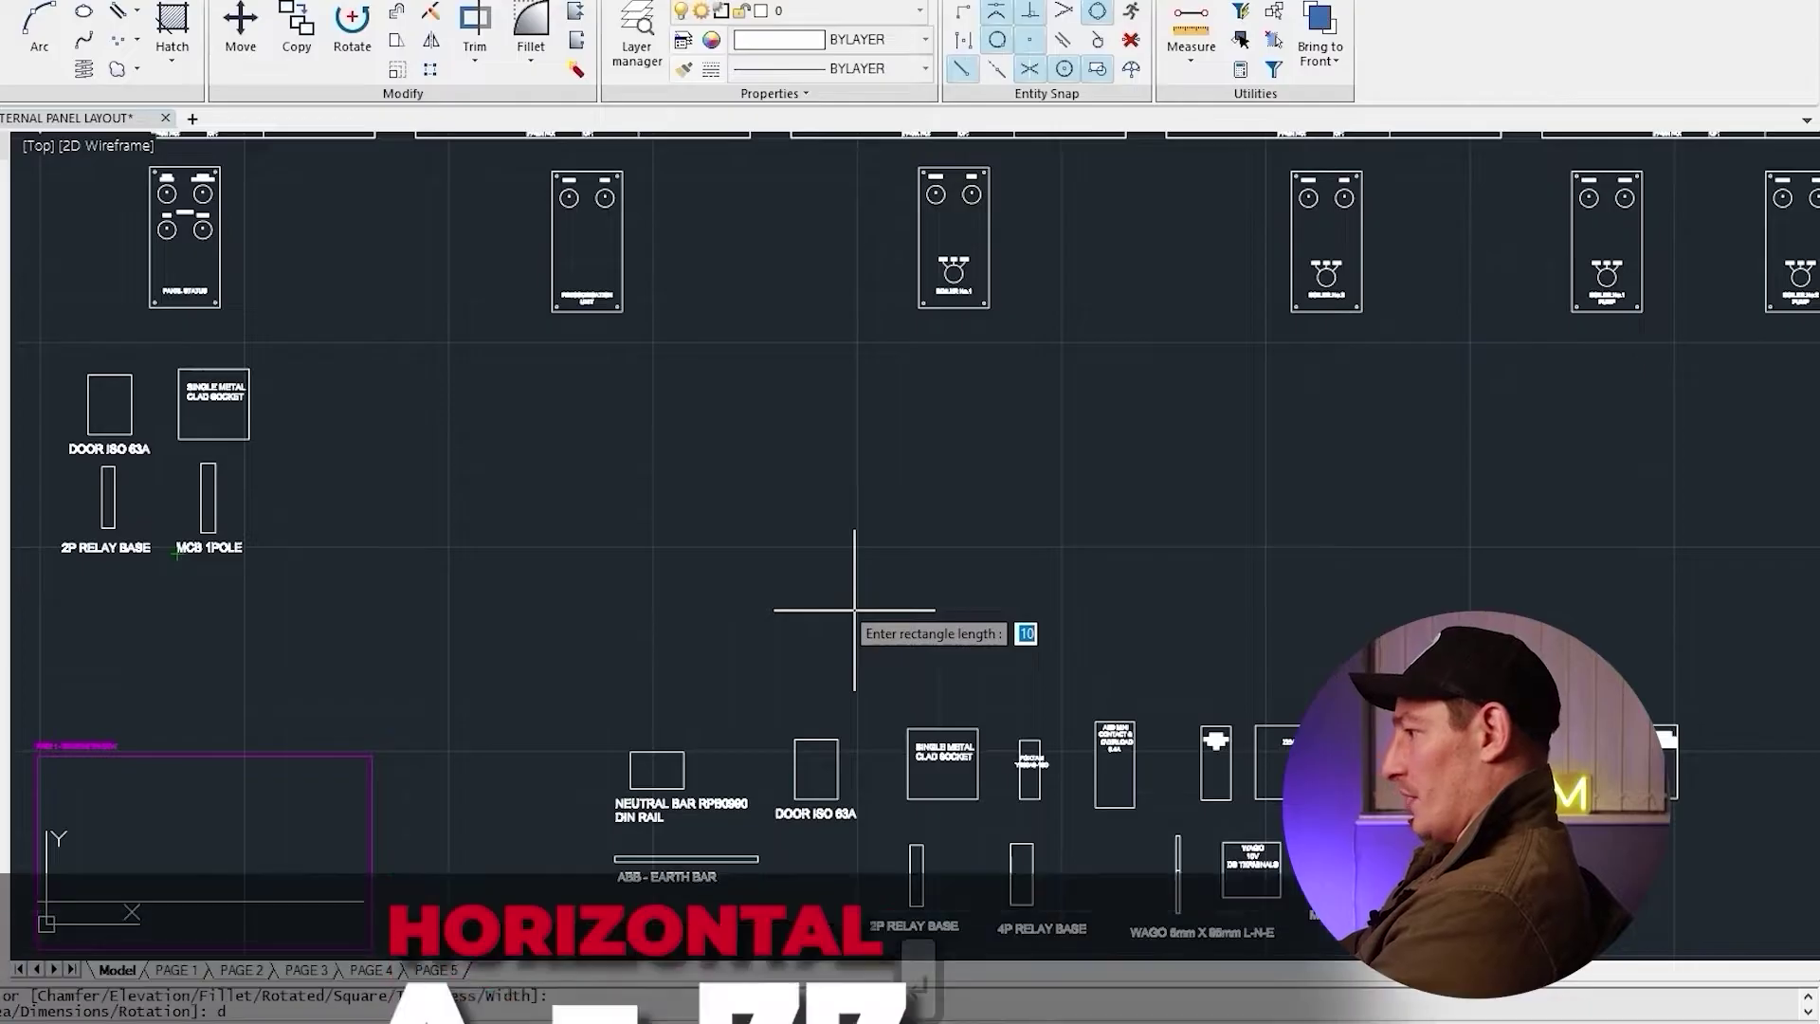
pyautogui.write('77')
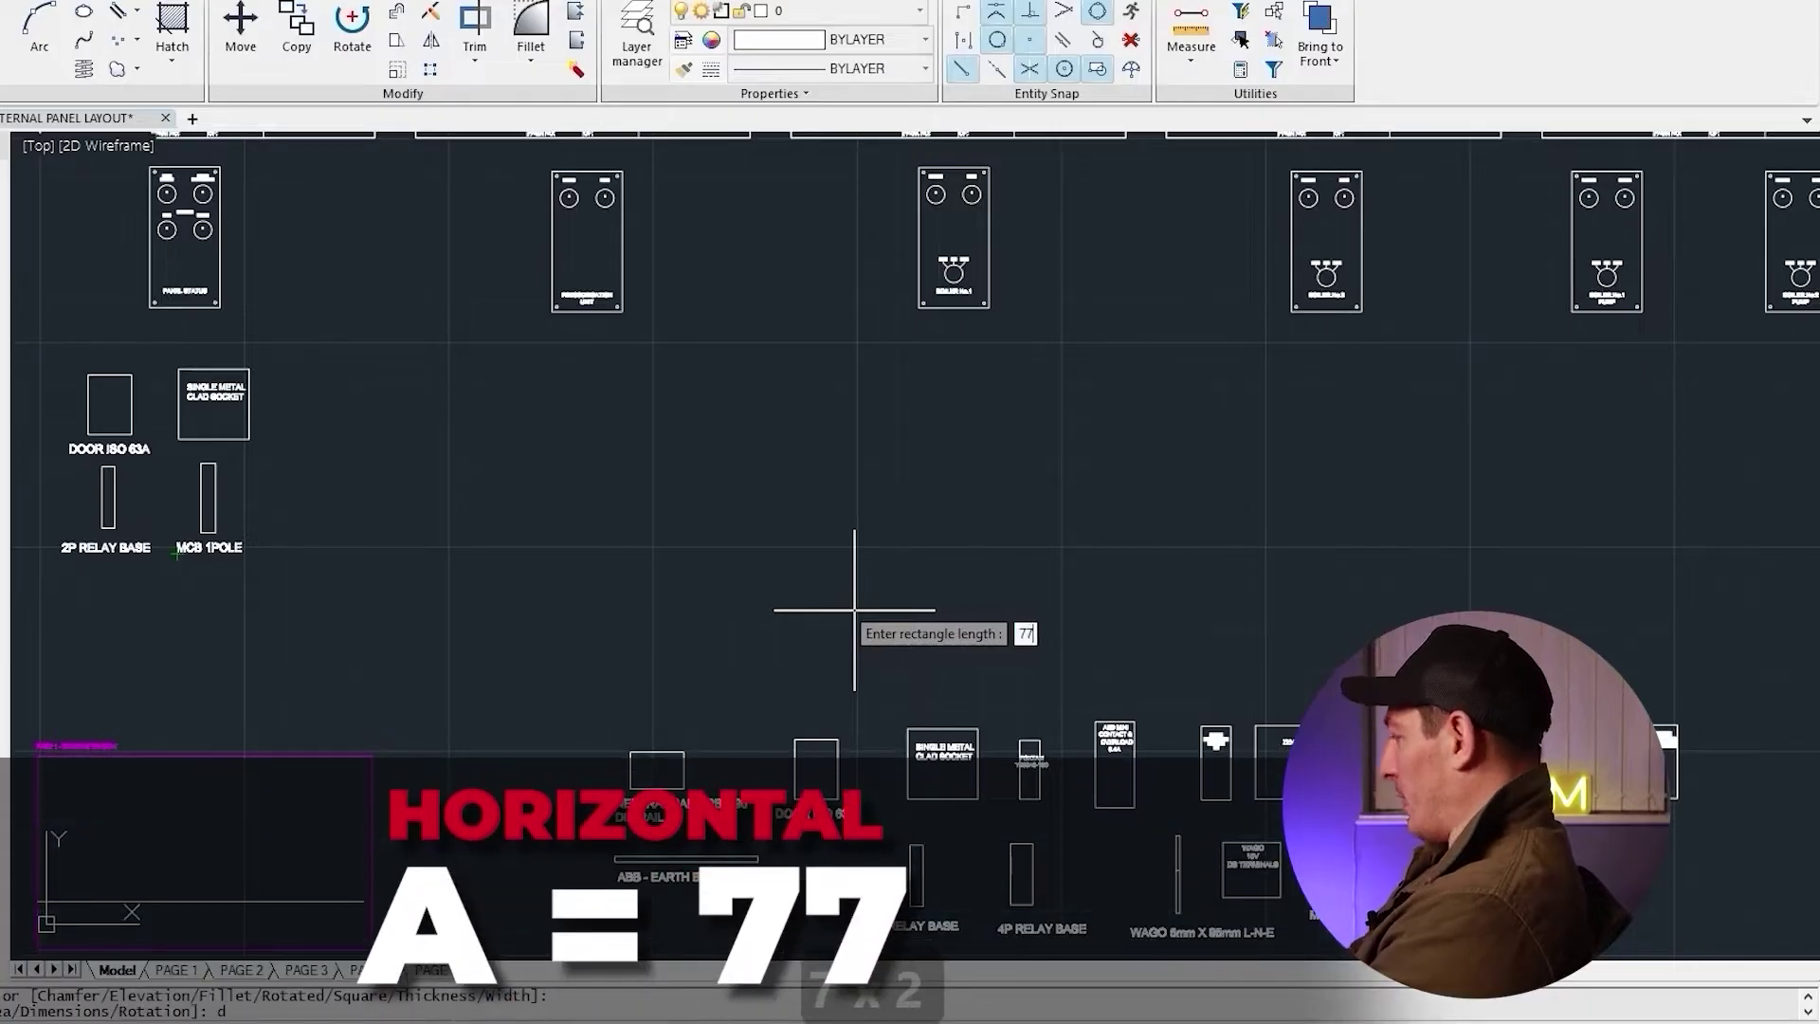
pyautogui.press('Return')
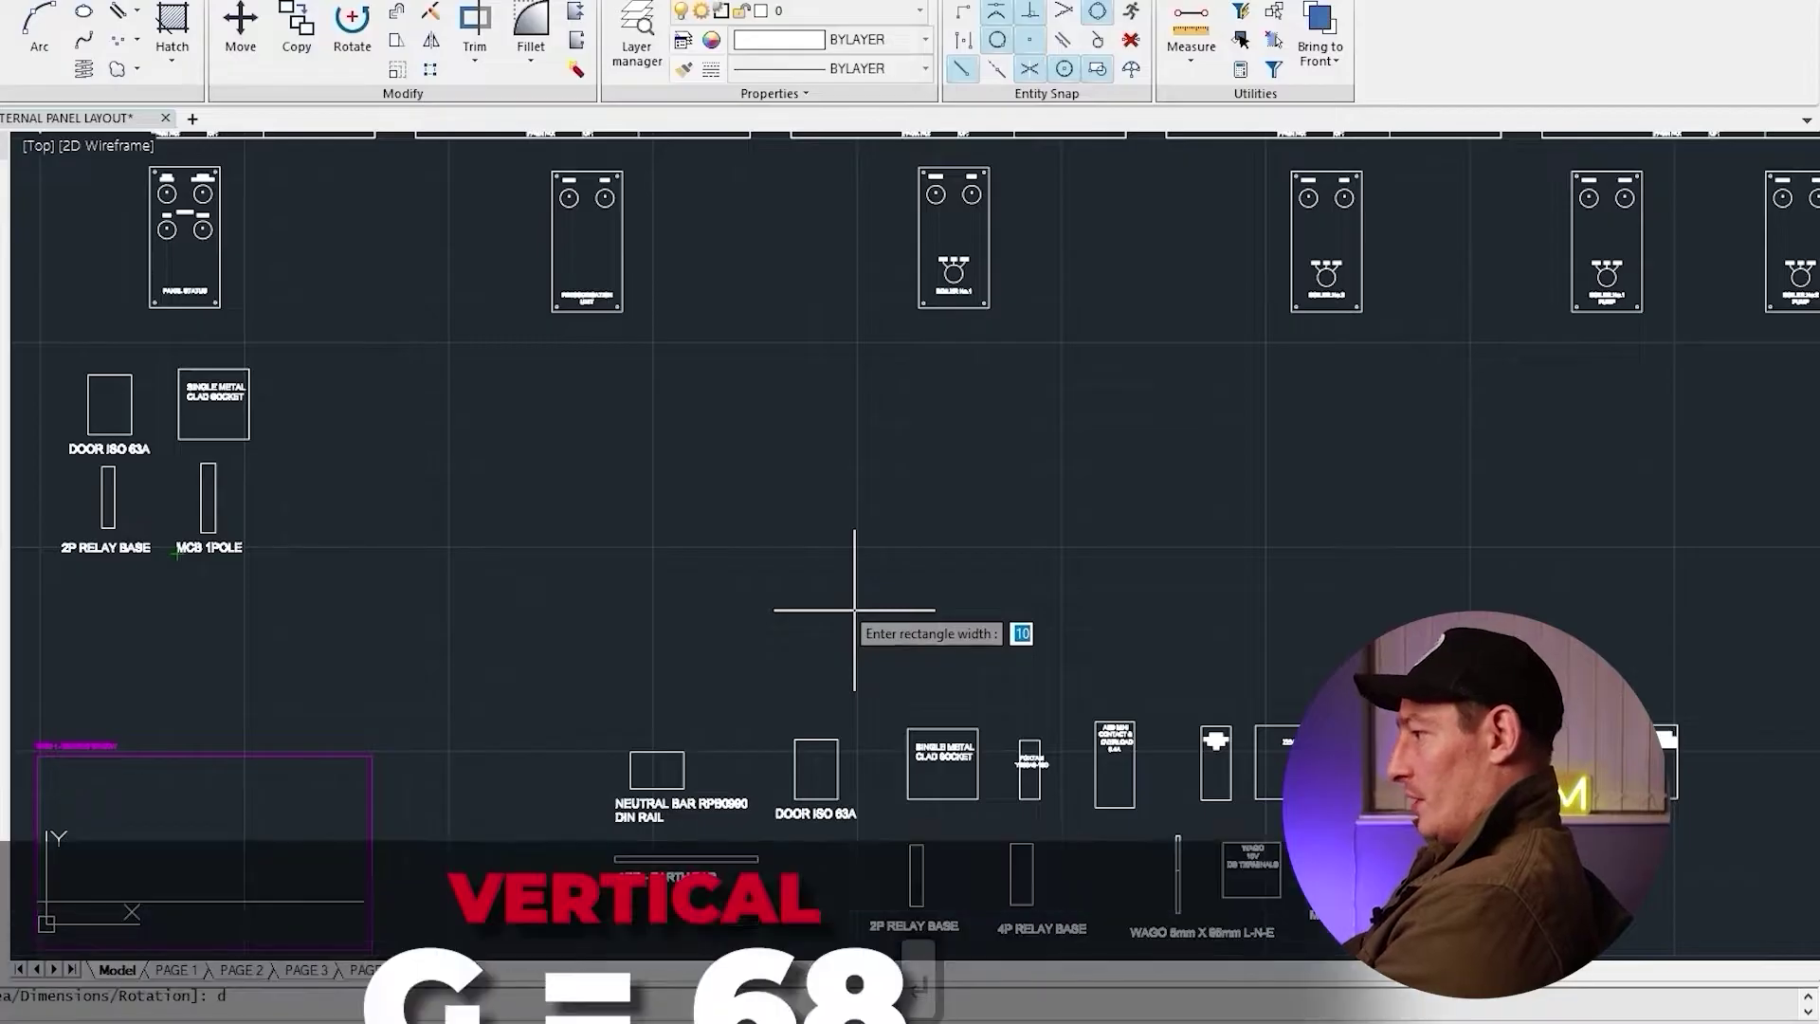
pyautogui.write('68')
pyautogui.press('Return')
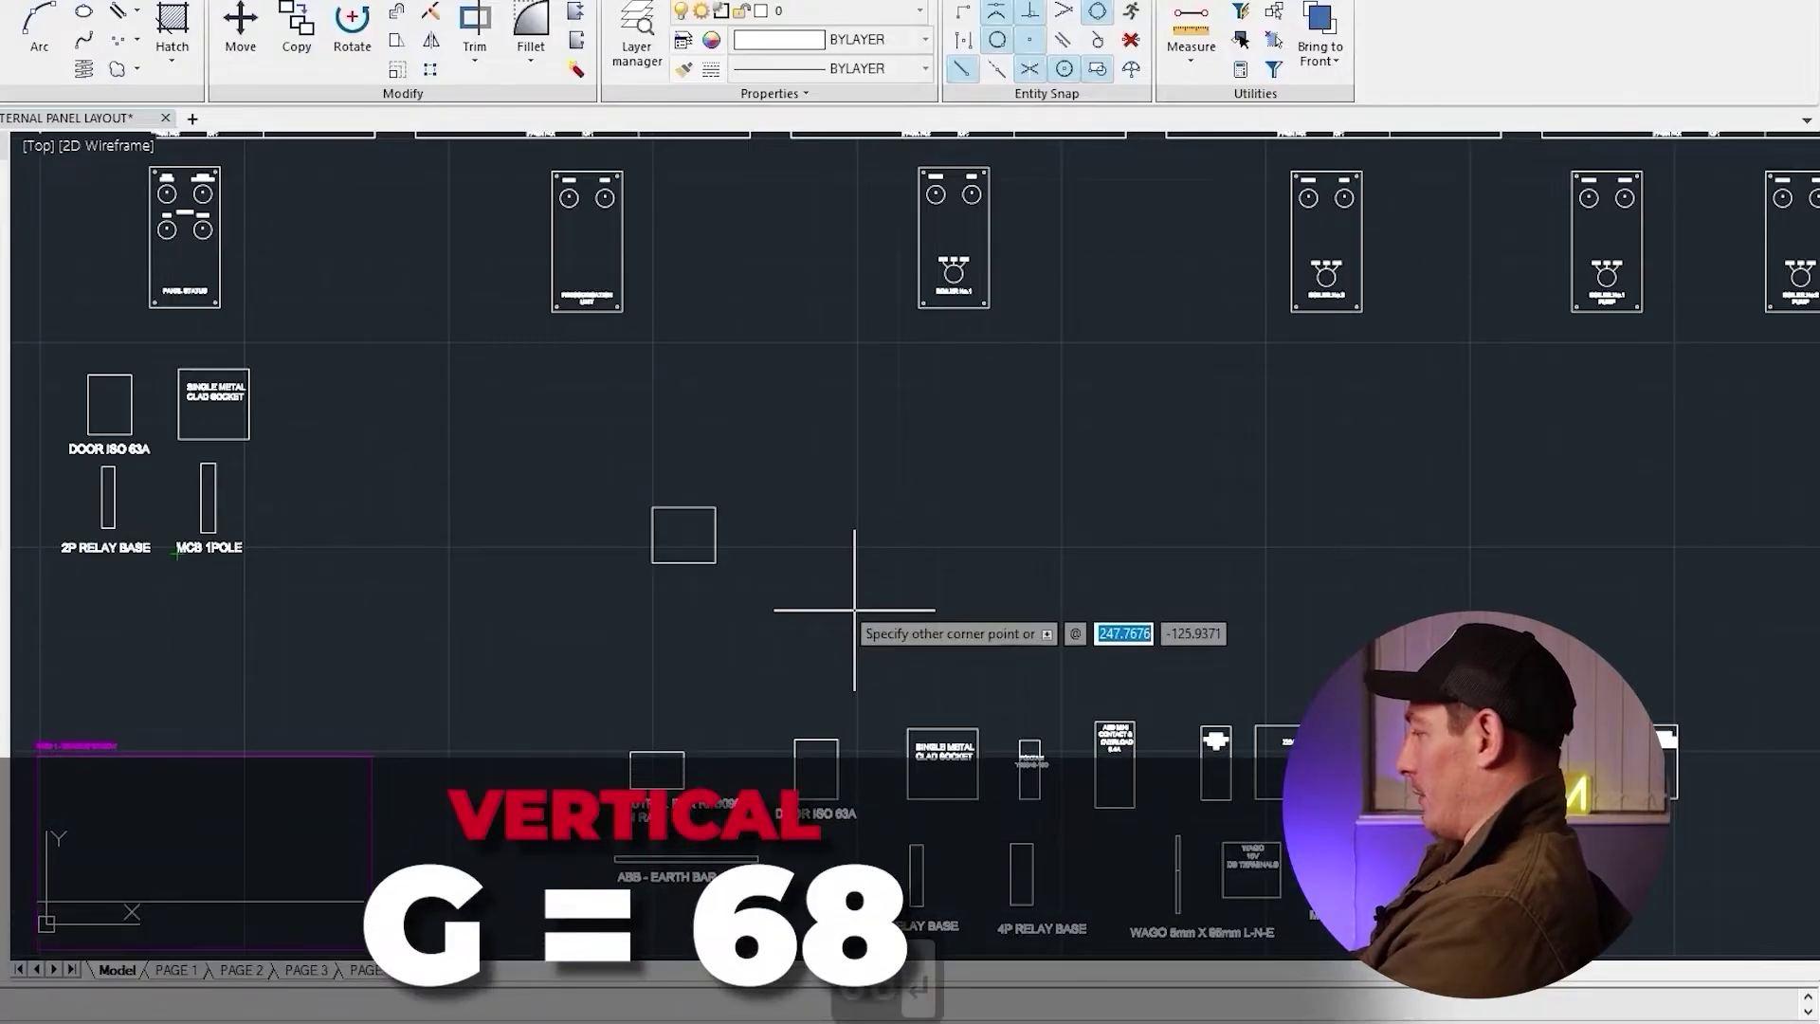
pyautogui.click(854, 610)
# Window-select the new 77 by 68 rectangle
pyautogui.moveTo(645, 537); pyautogui.dragTo(724, 525, button='middle')
pyautogui.click(658, 447)
pyautogui.click(847, 594)
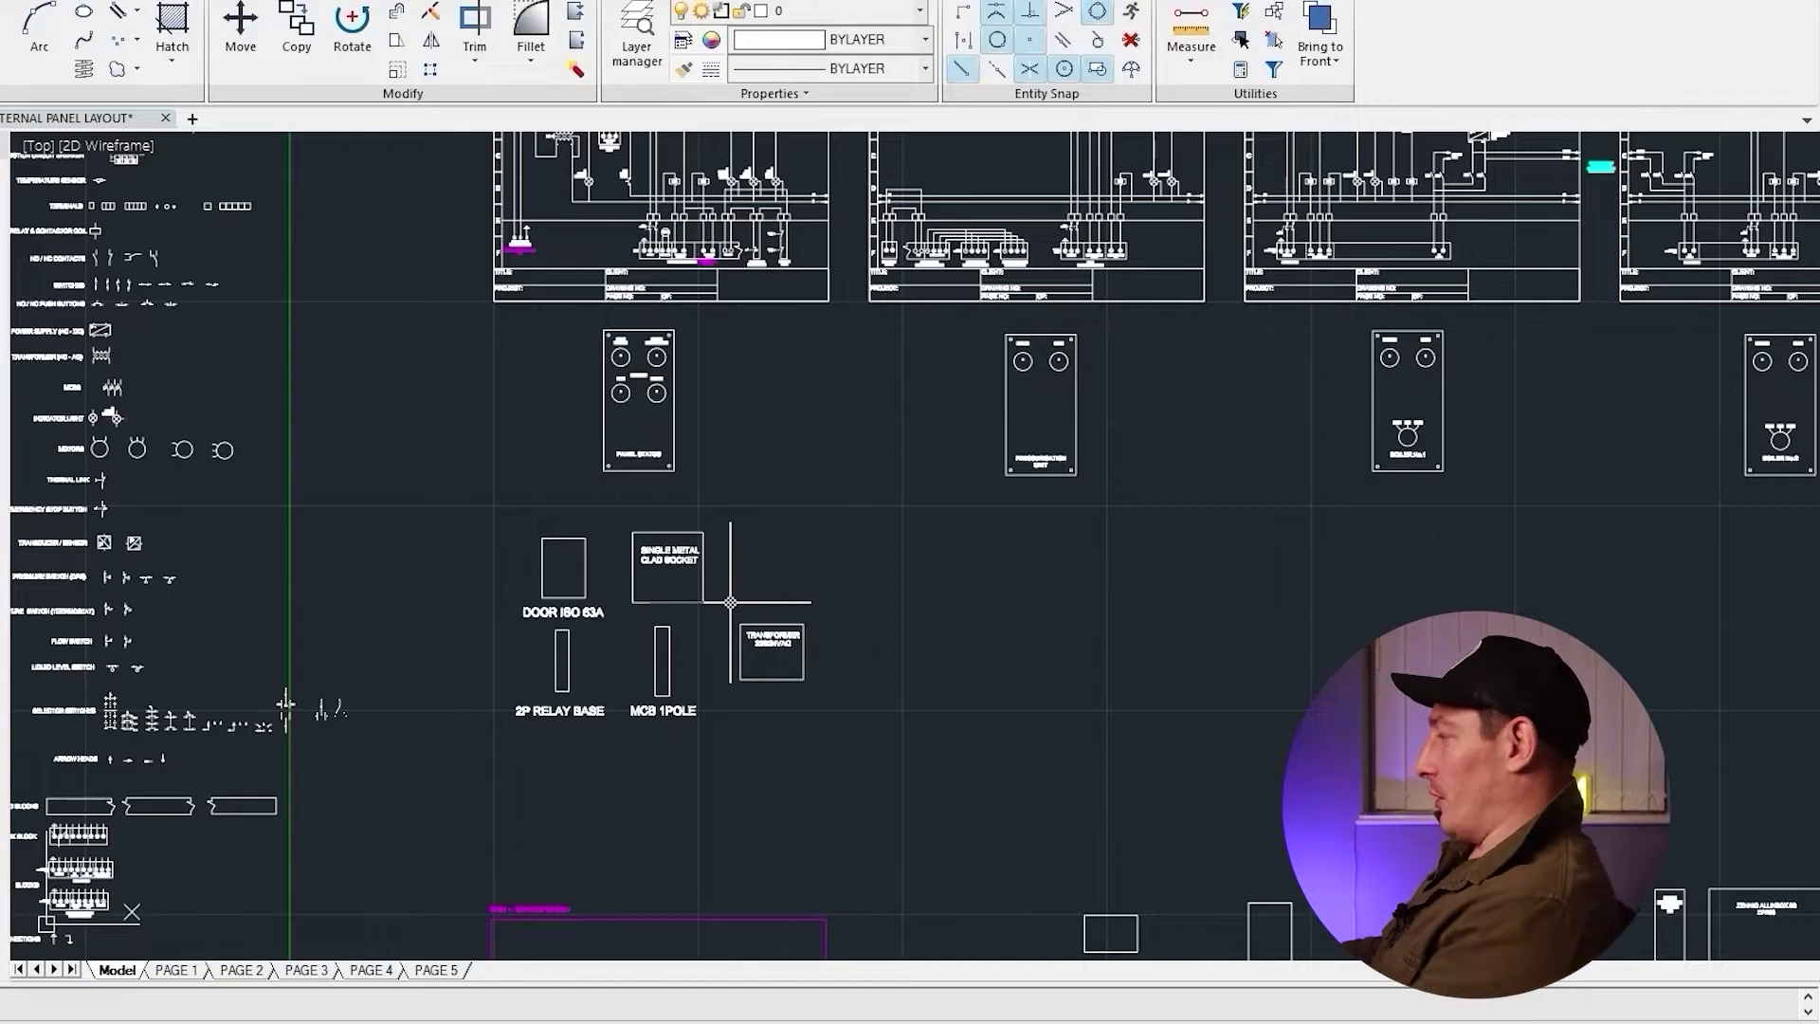
pyautogui.moveTo(1003, 517)
pyautogui.mouseDown(button='middle')
pyautogui.moveTo(853, 613)
pyautogui.moveTo(883, 650)
pyautogui.mouseUp(button='middle')
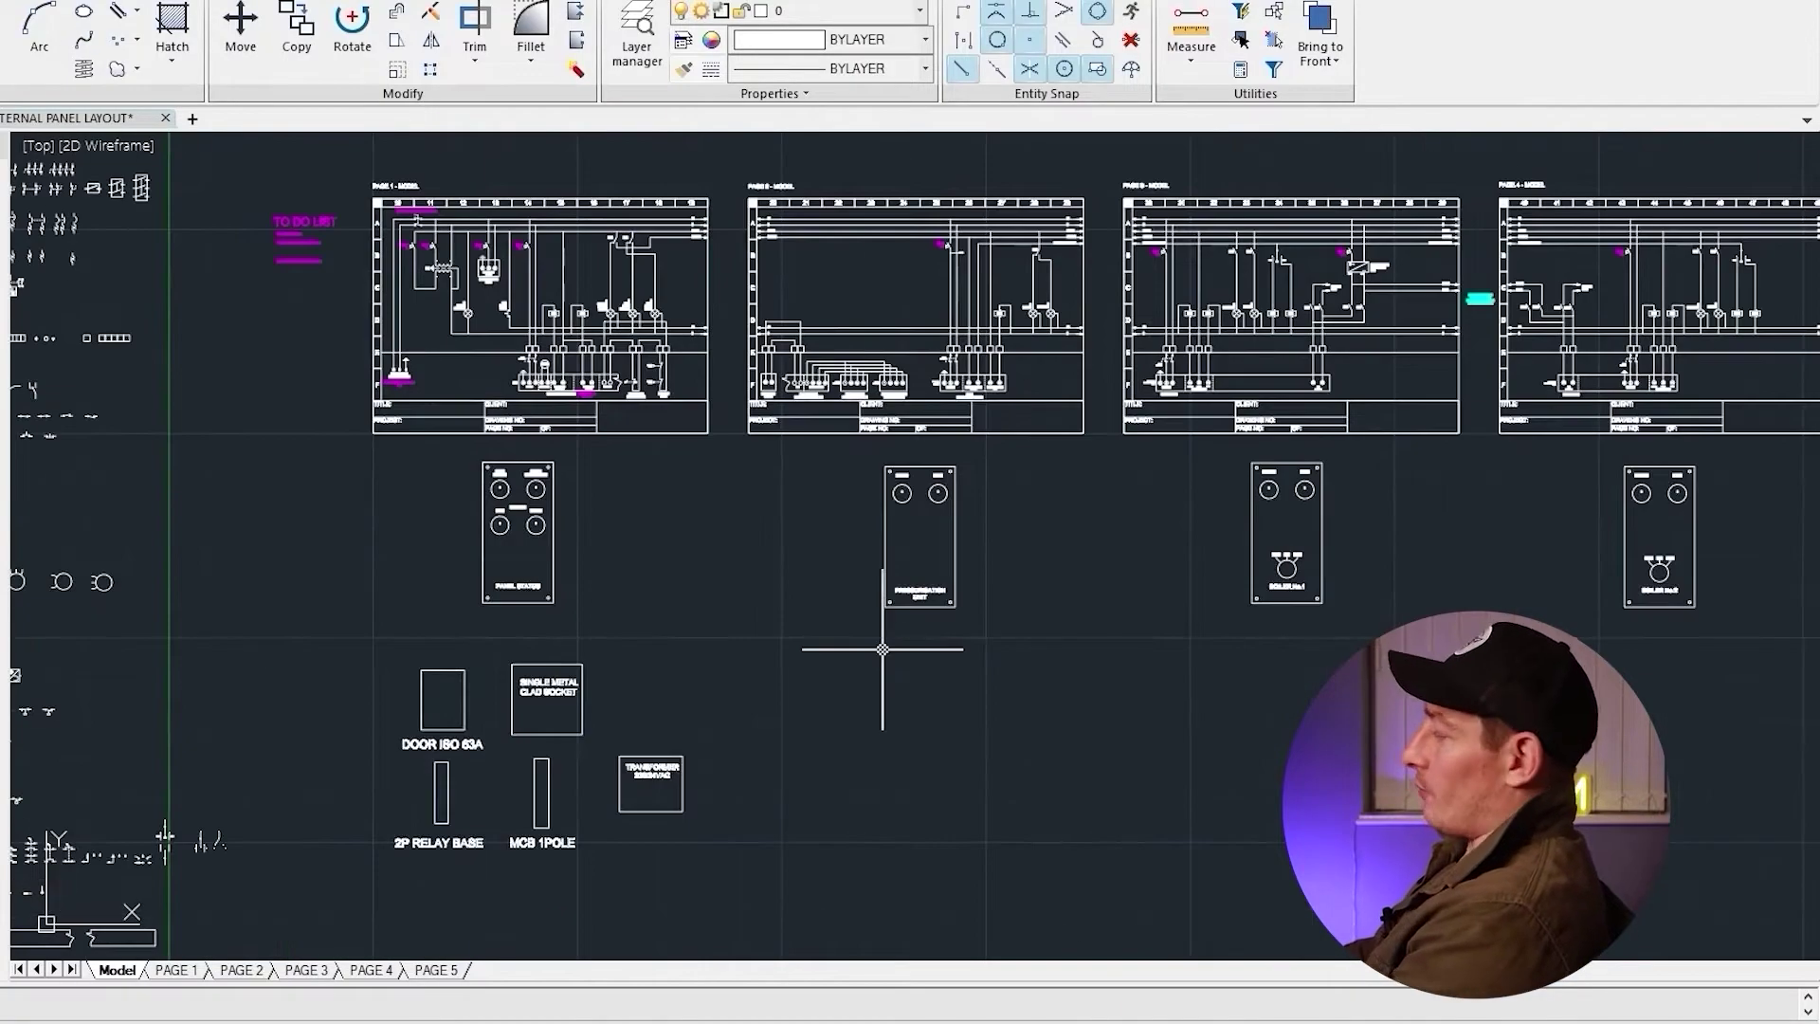
pyautogui.moveTo(1074, 653); pyautogui.dragTo(802, 703, button='middle')
pyautogui.moveTo(1384, 674)
pyautogui.mouseDown(button='middle')
pyautogui.moveTo(1001, 678)
pyautogui.moveTo(996, 695)
pyautogui.mouseUp(button='middle')
pyautogui.moveTo(1493, 674); pyautogui.dragTo(1069, 671, button='middle')
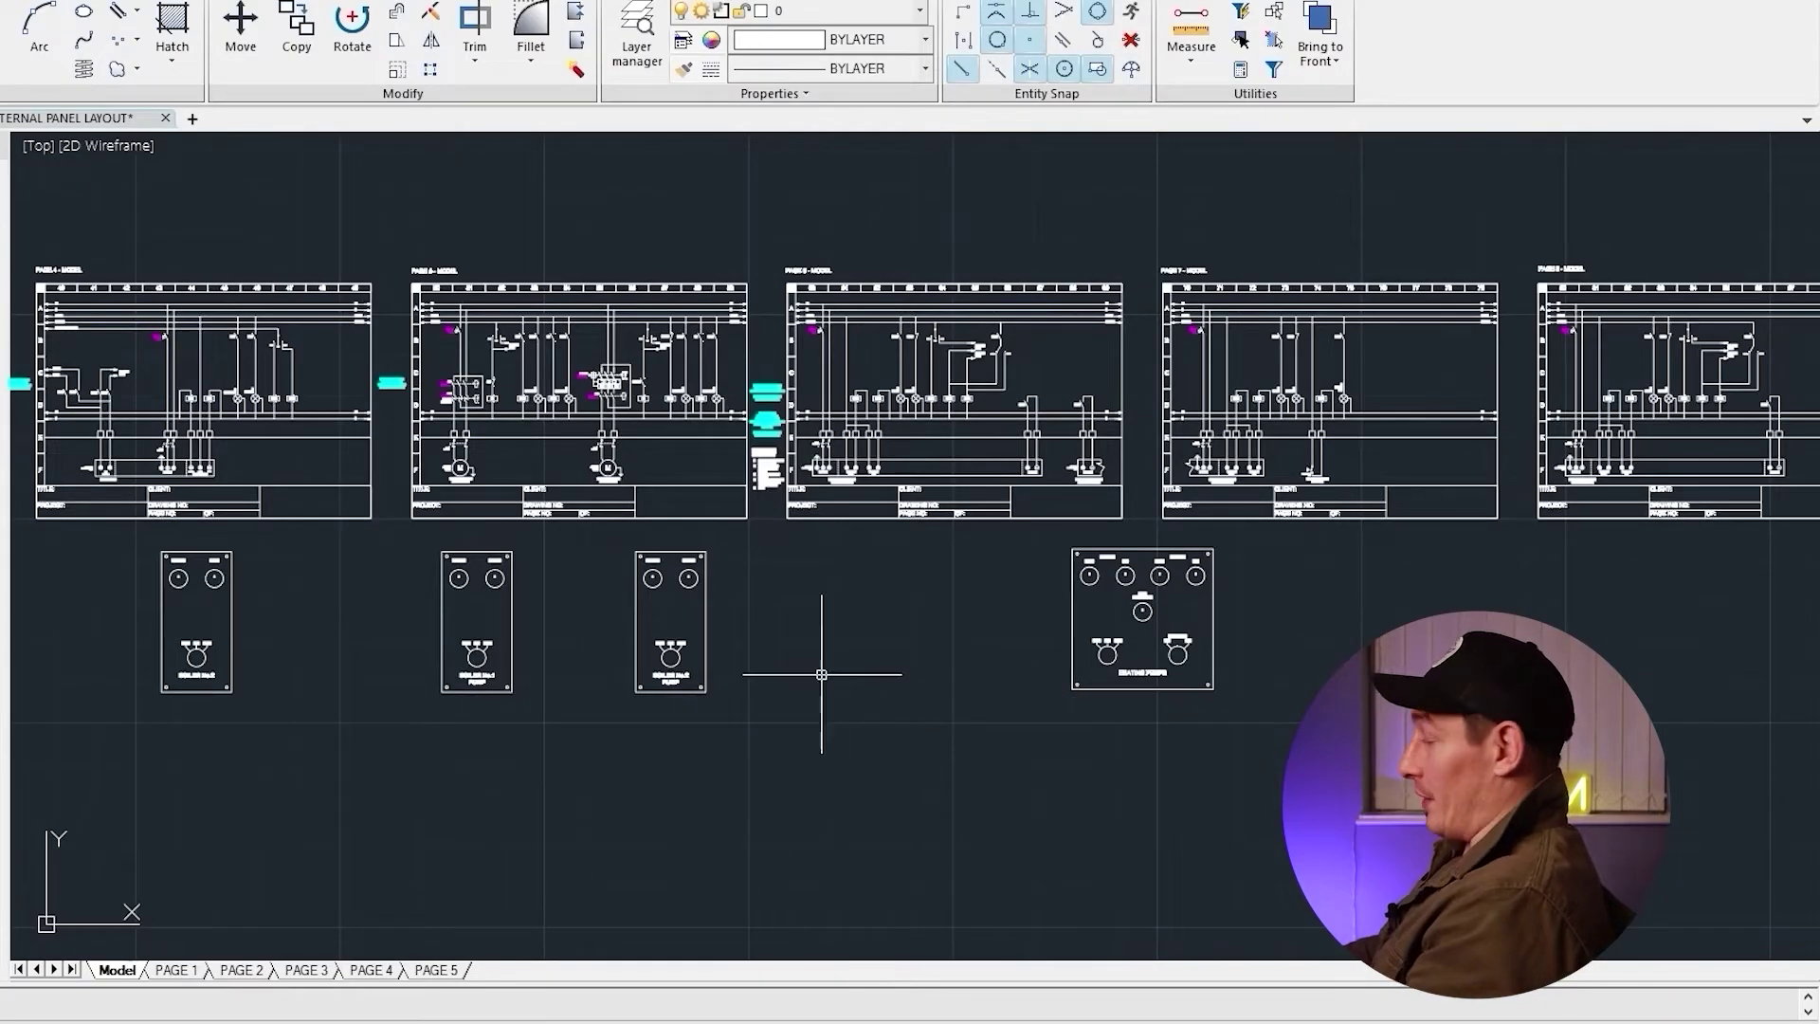
pyautogui.moveTo(797, 689); pyautogui.dragTo(1355, 541, button='middle')
pyautogui.moveTo(577, 681); pyautogui.dragTo(735, 674, button='middle')
pyautogui.press('Escape')
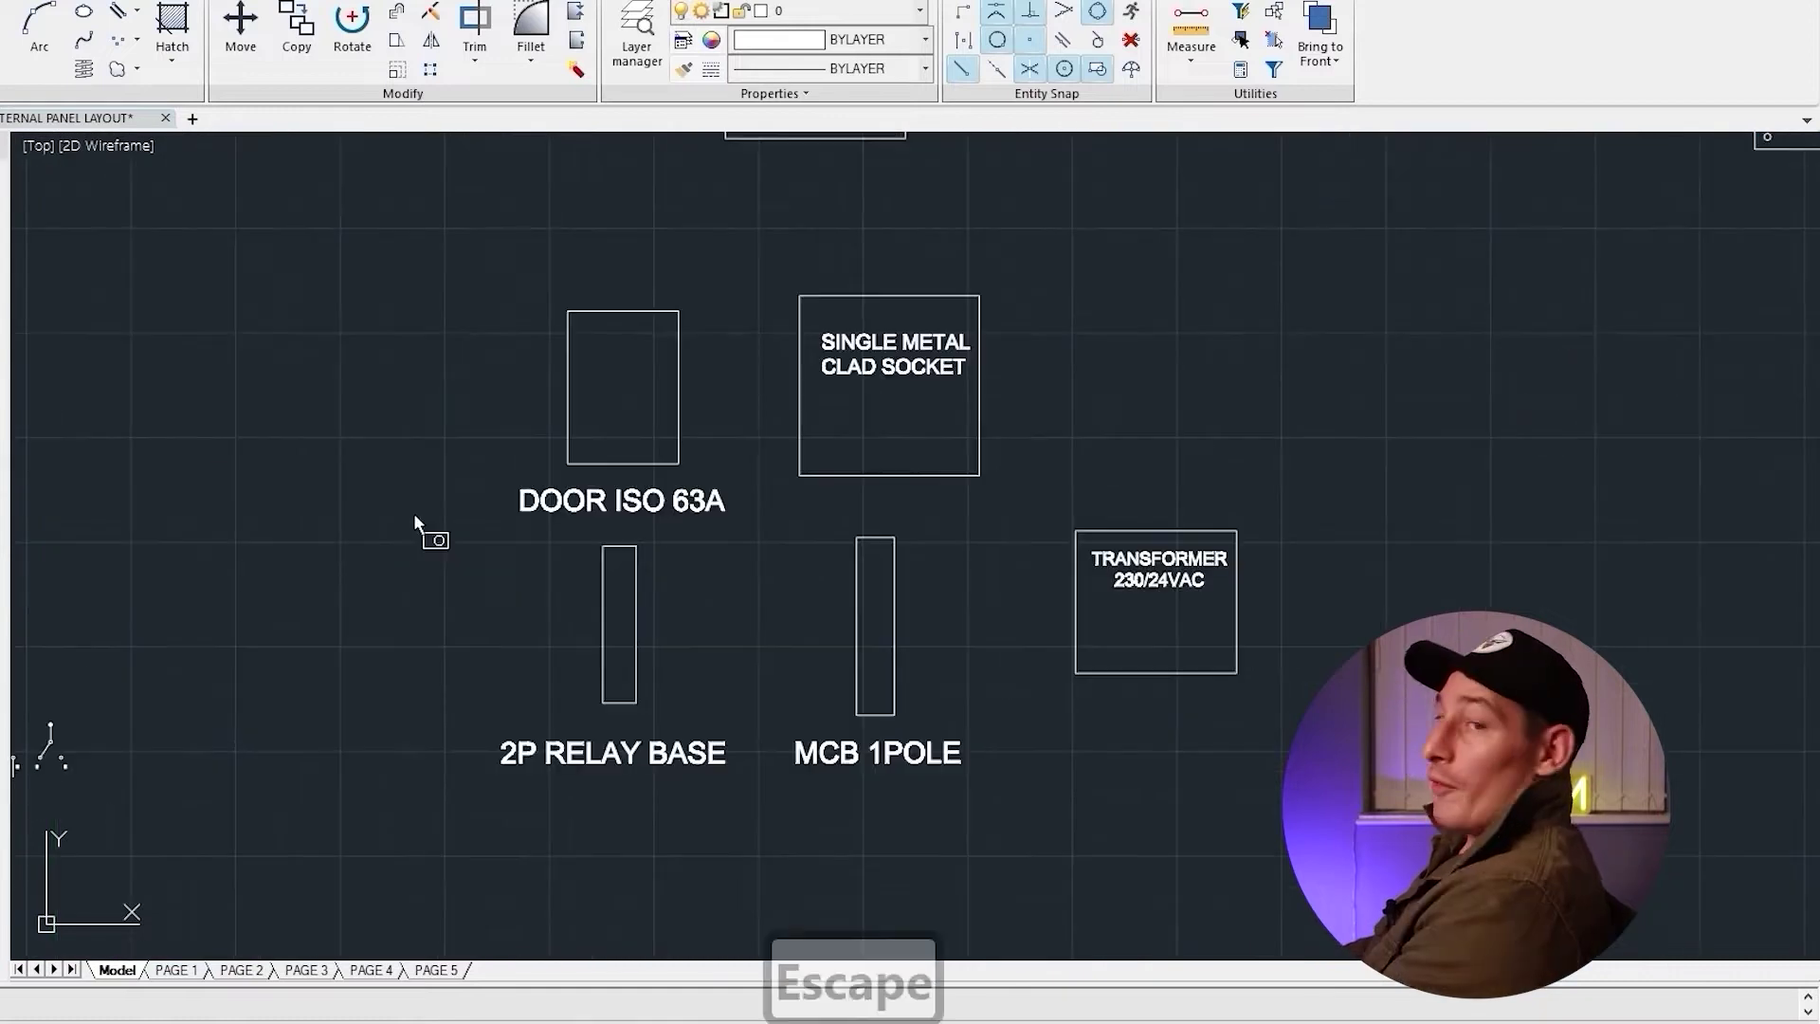
pyautogui.click(413, 513)
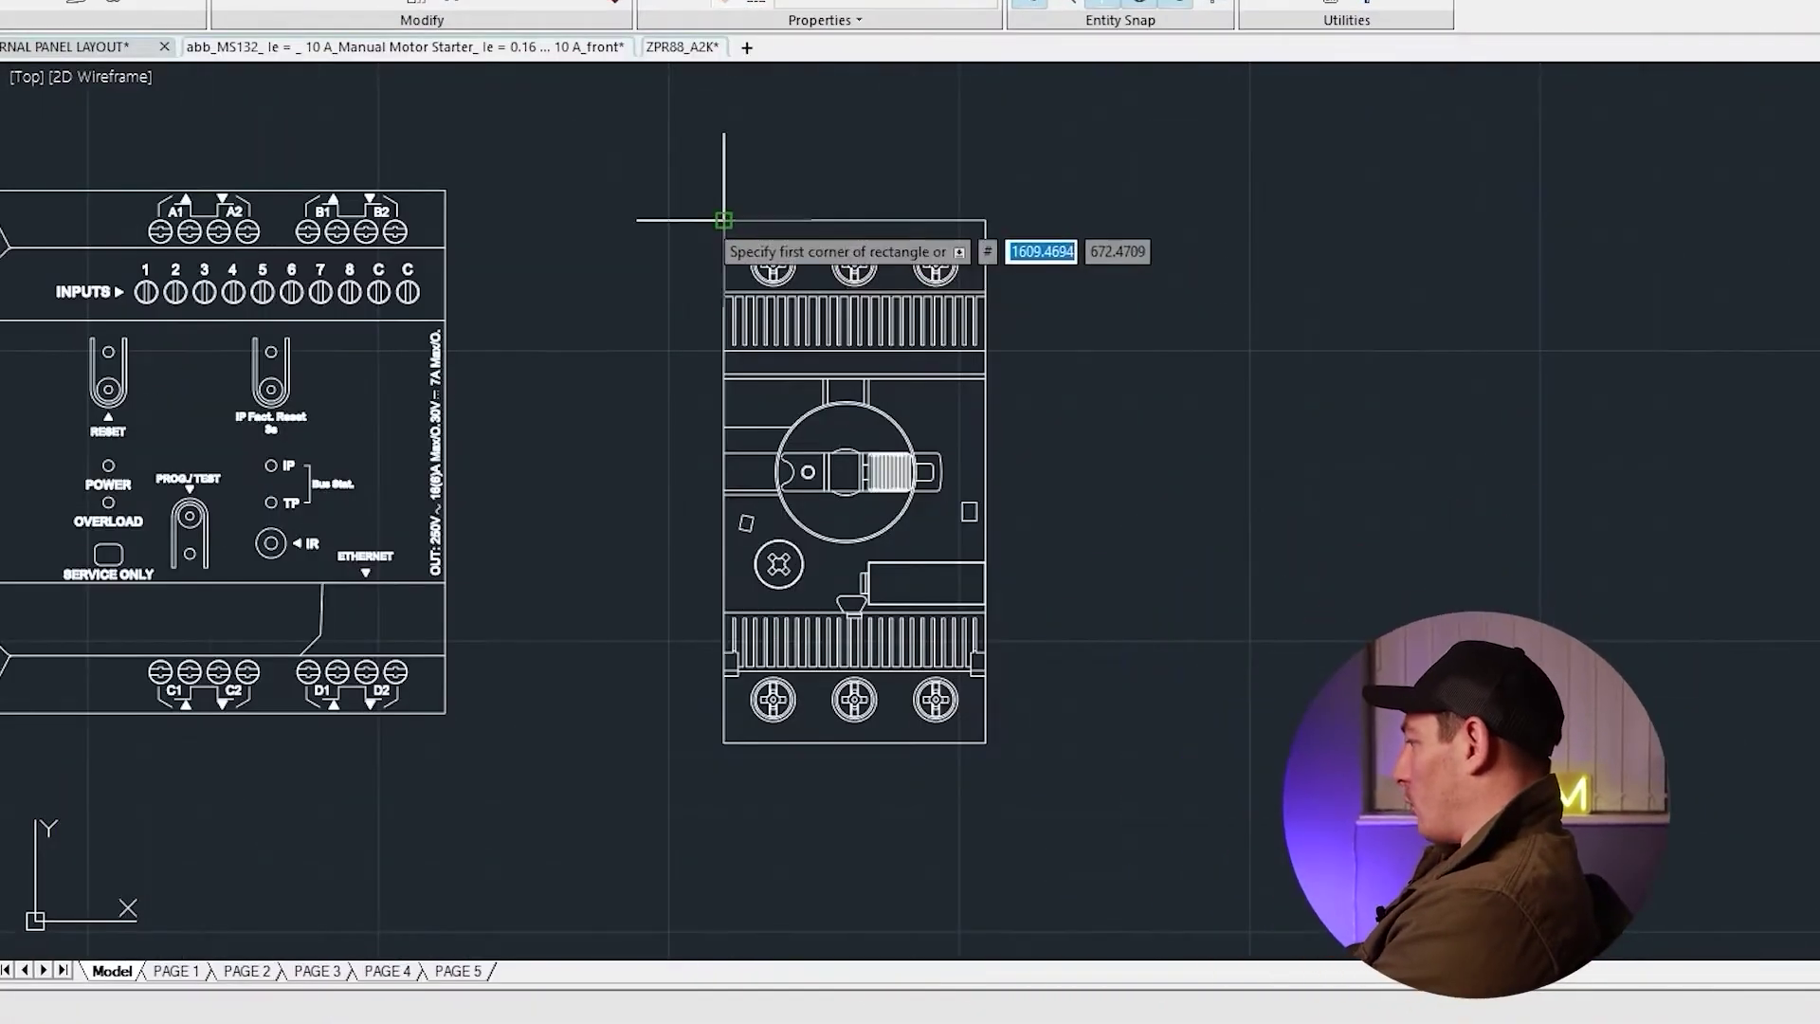
# Draw a rectangle from the starter's top-left to bottom-right corner, then select it
pyautogui.click(724, 221)
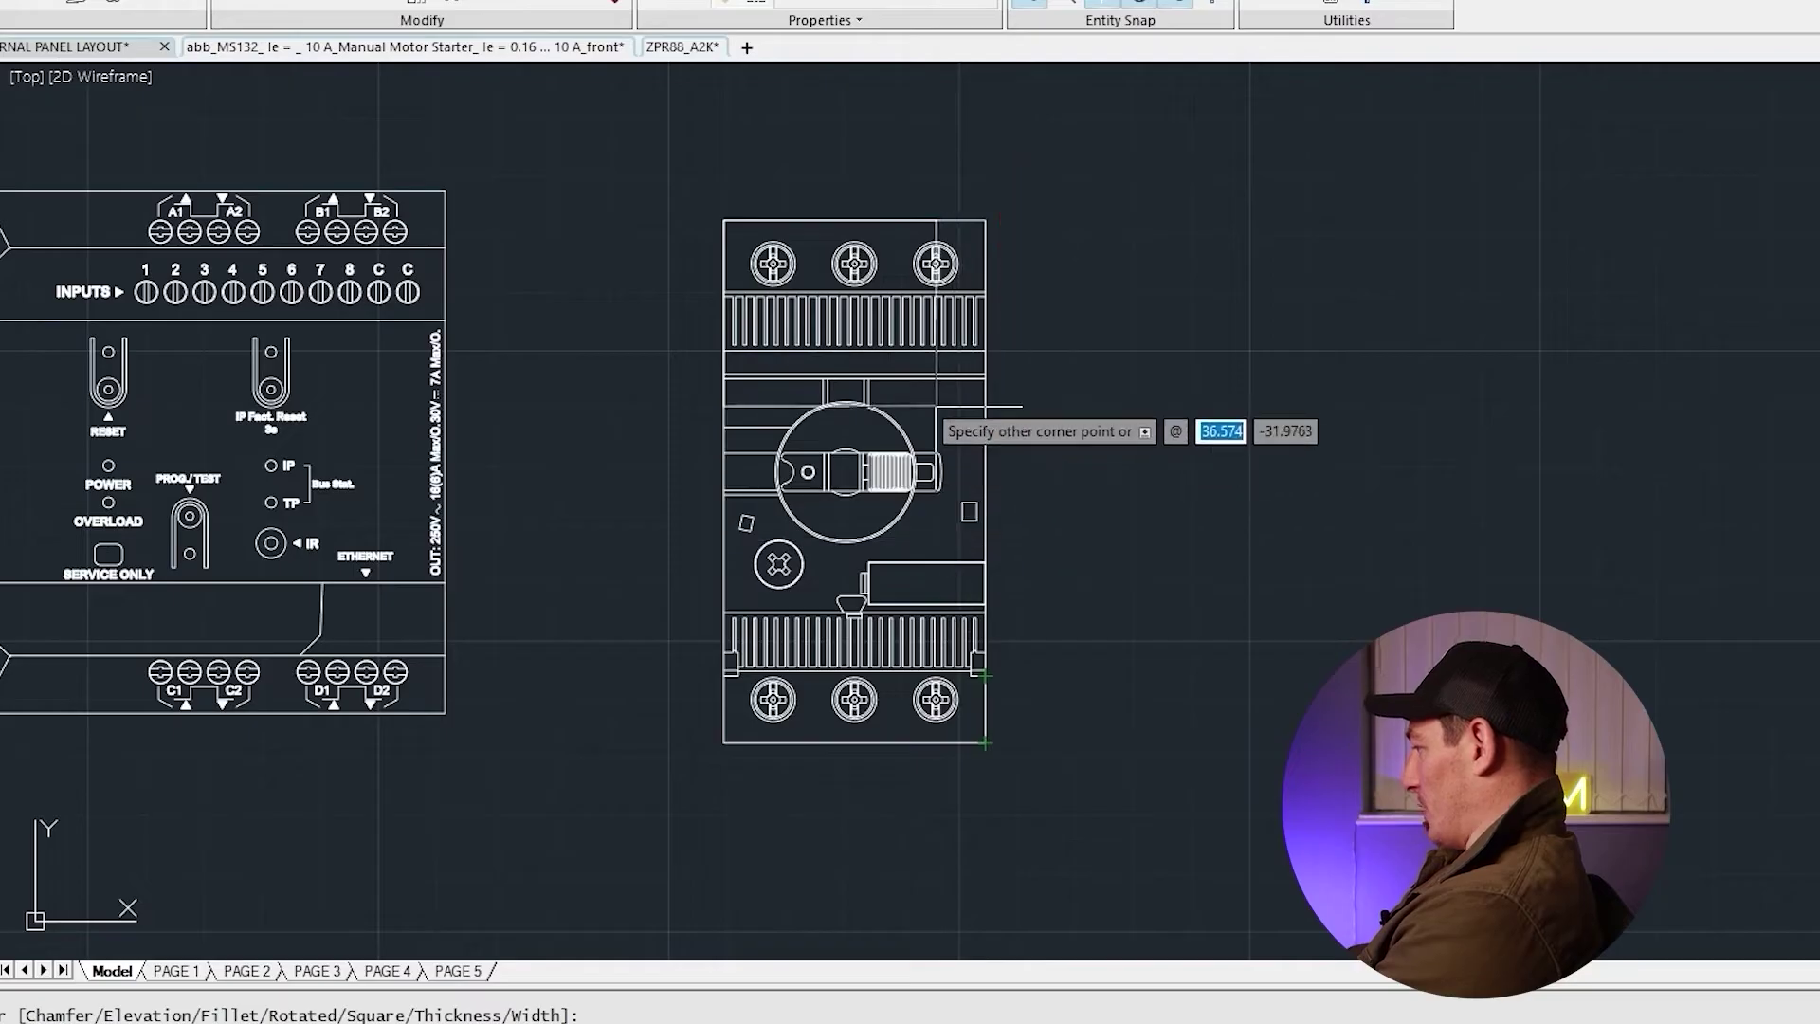
pyautogui.click(985, 742)
pyautogui.click(957, 743)
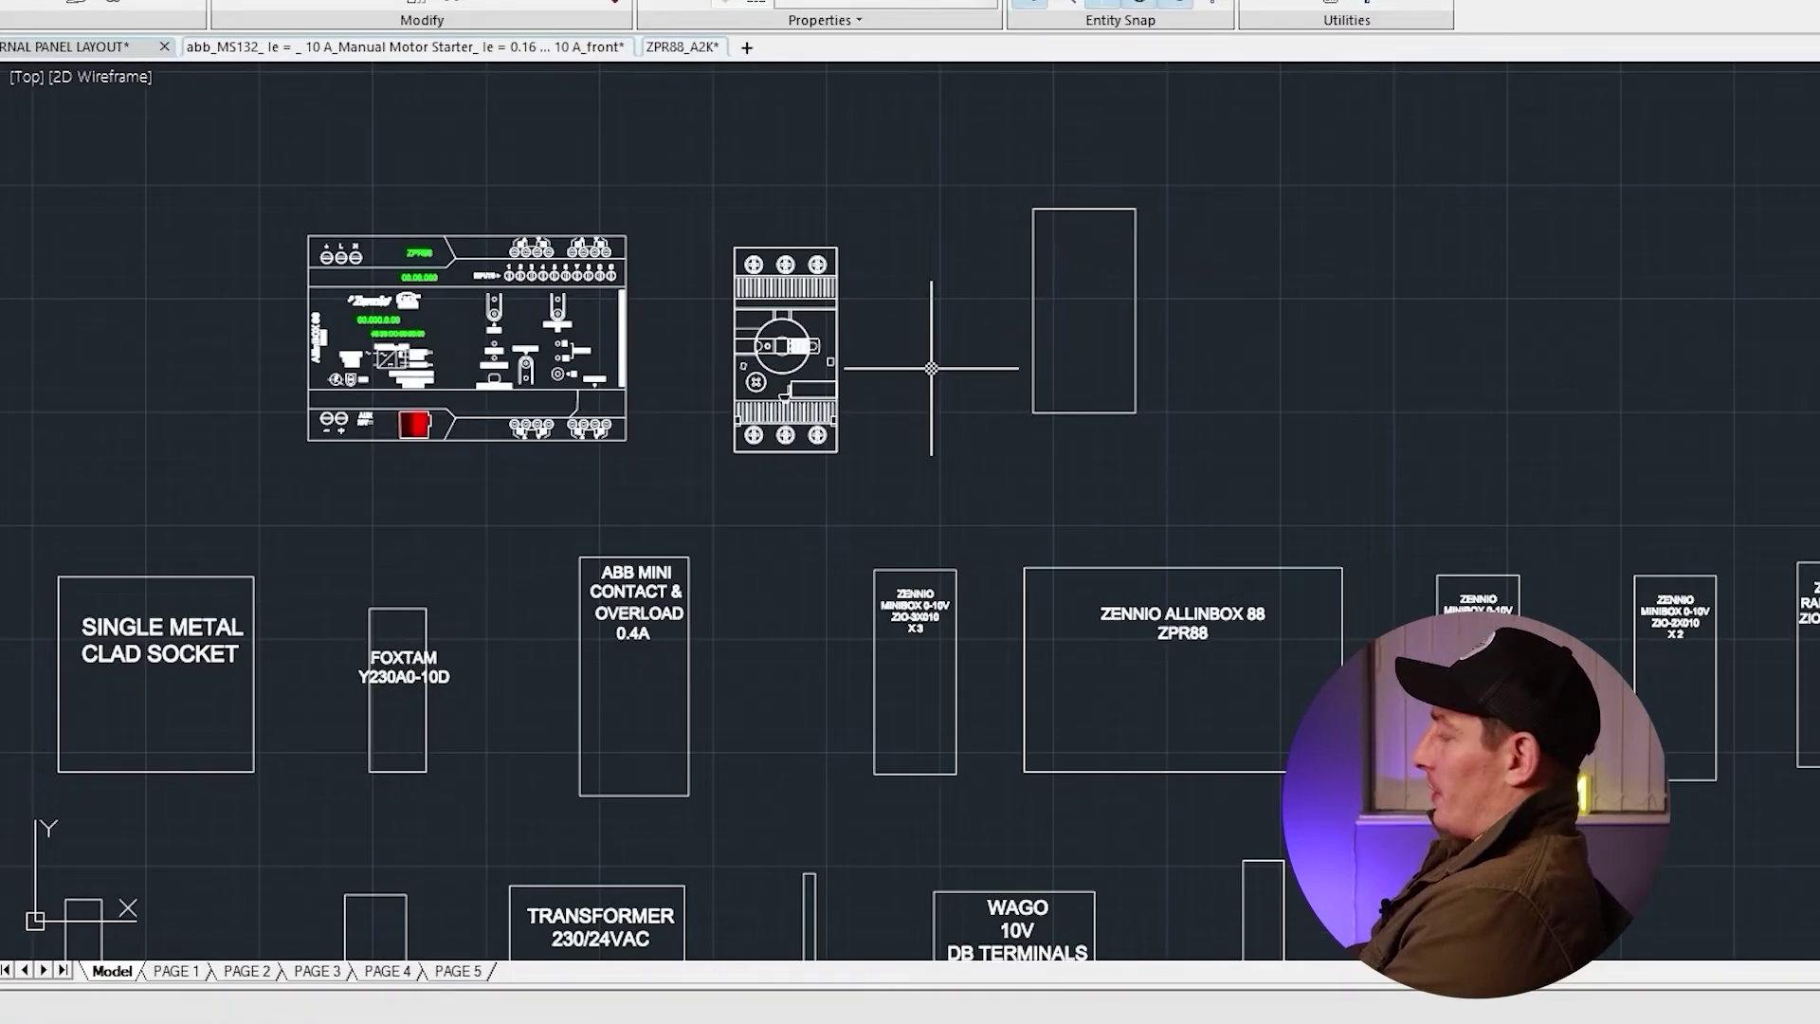
# Copy and paste the MINICONTACTOR outline, then select the pasted copy
pyautogui.scroll(-5, 589, 449)
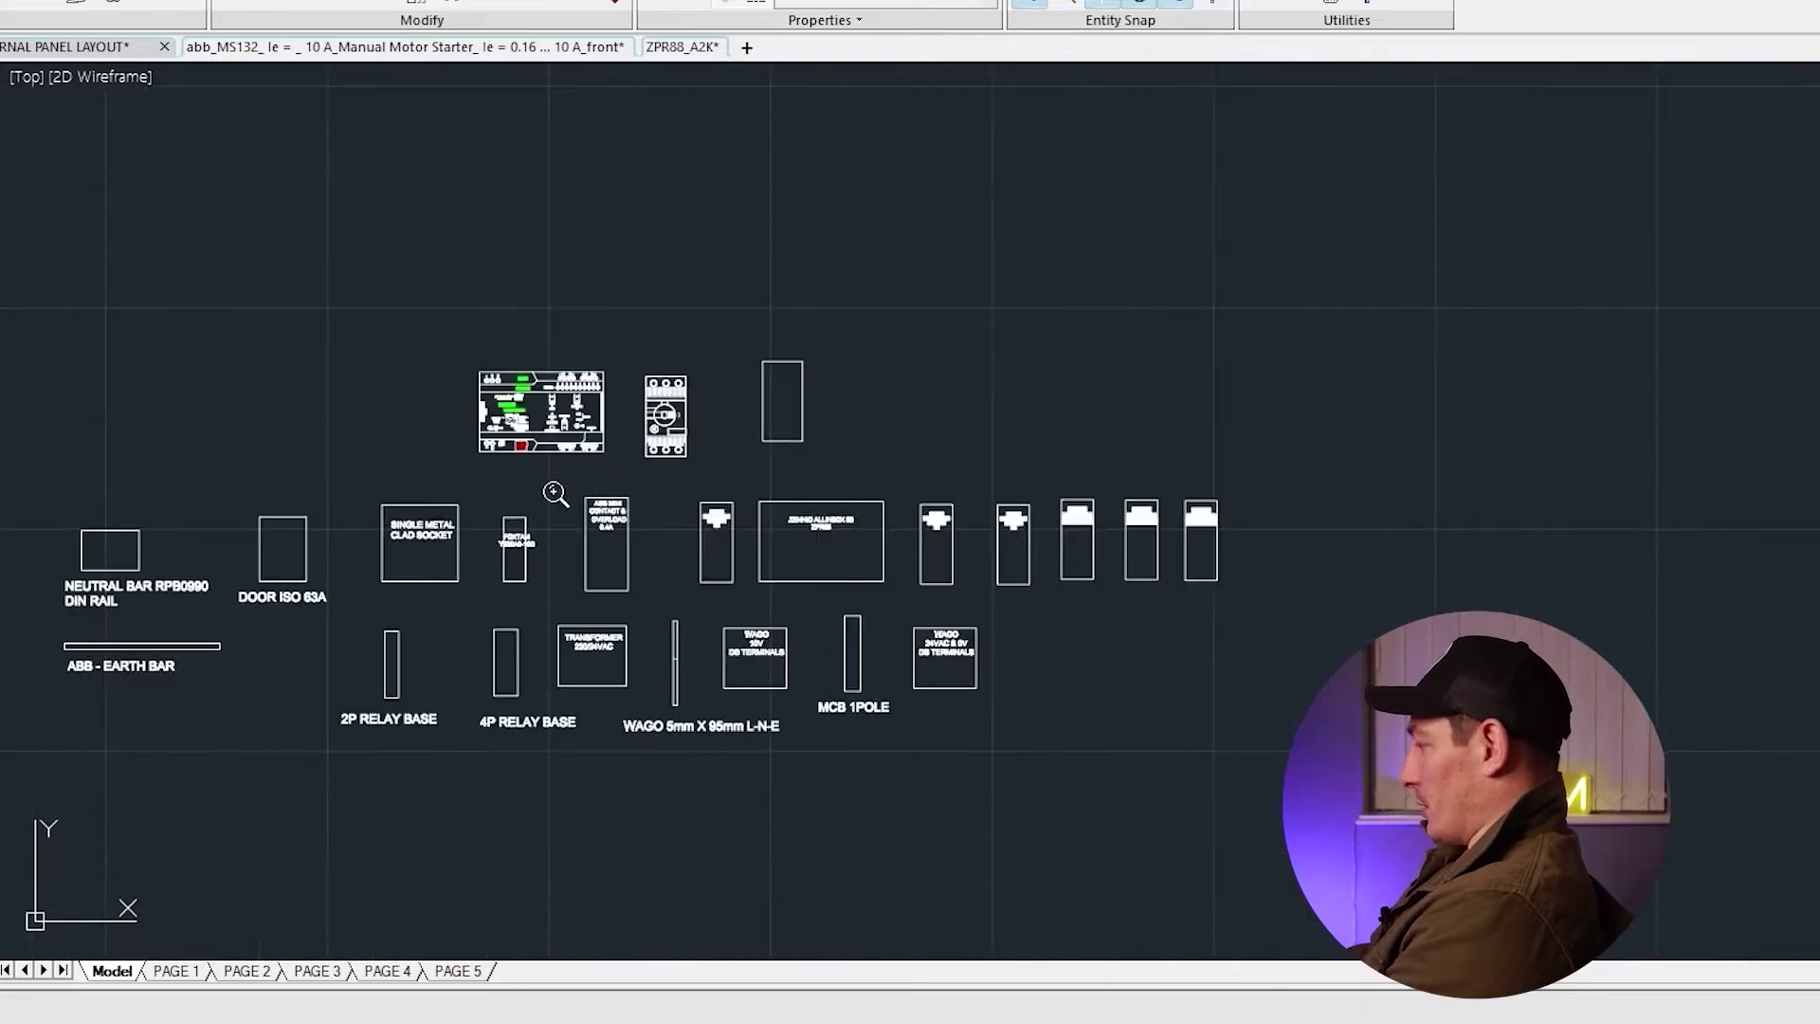
pyautogui.moveTo(556, 496); pyautogui.dragTo(1101, 389, button='middle')
pyautogui.scroll(-5, 873, 426)
pyautogui.moveTo(835, 471); pyautogui.dragTo(1651, 377, button='middle')
pyautogui.scroll(6, 538, 279)
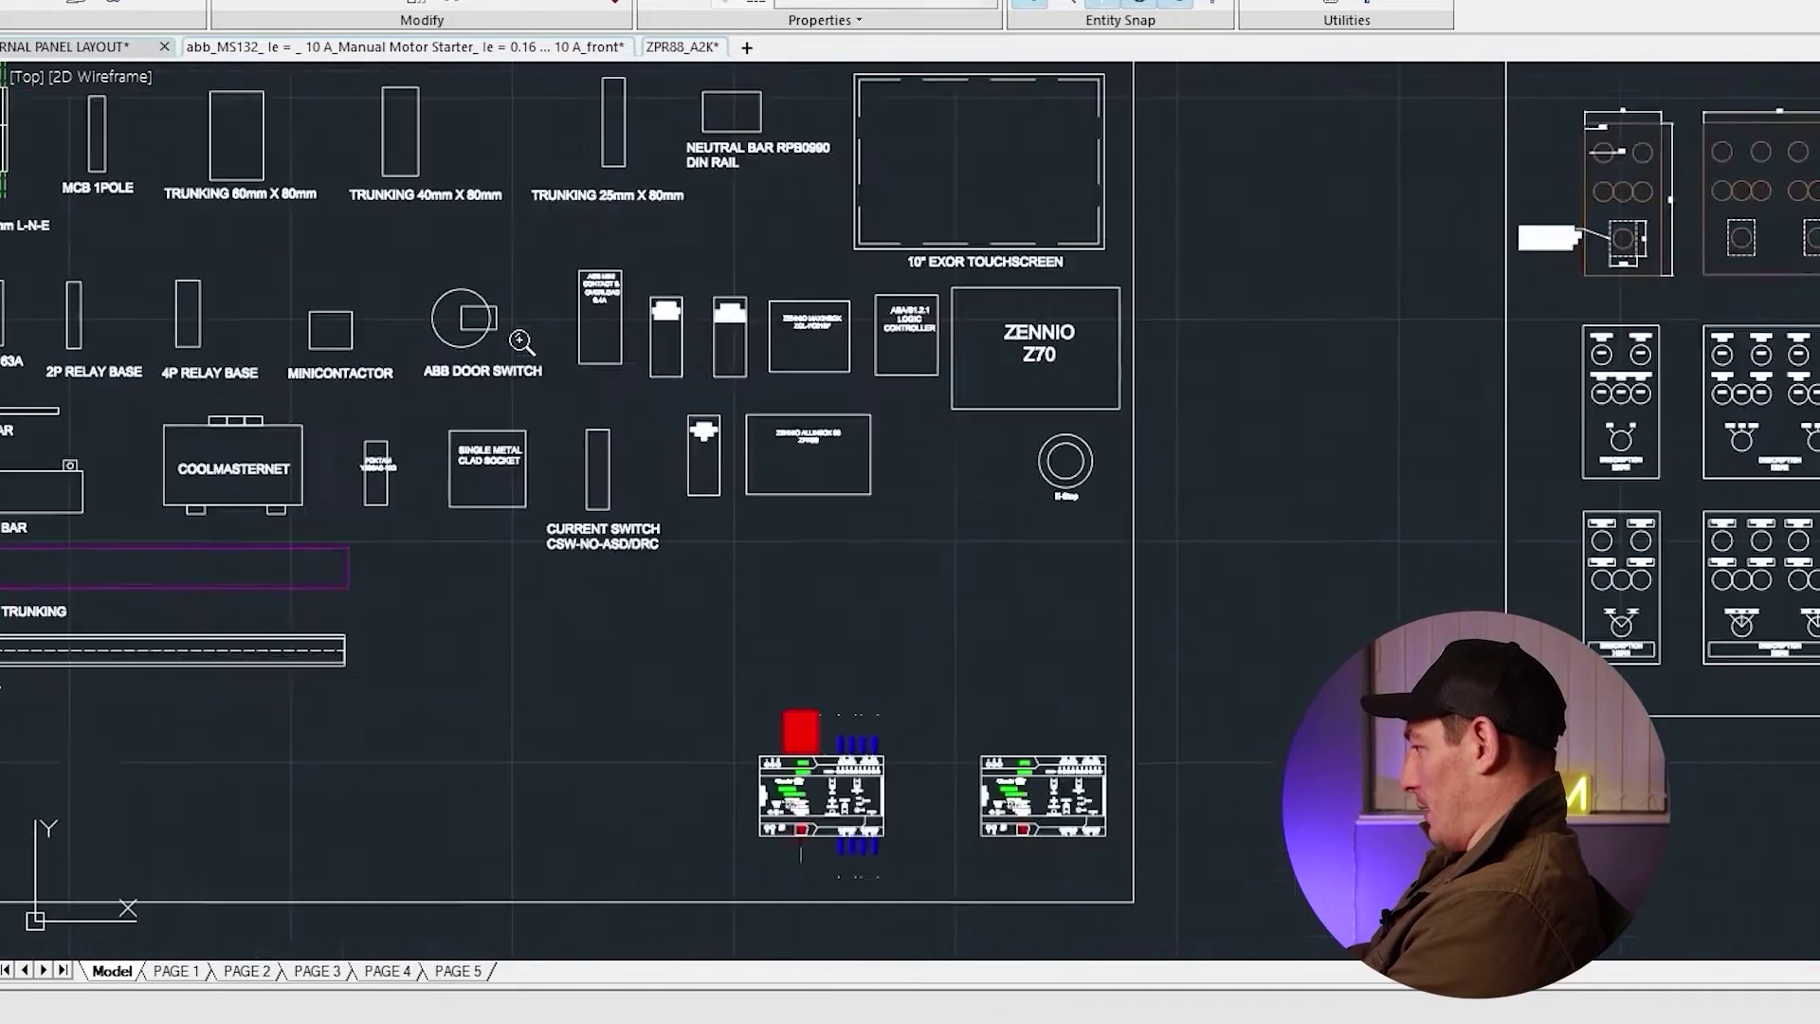
pyautogui.click(645, 343)
pyautogui.hotkey('ctrl', 'c')
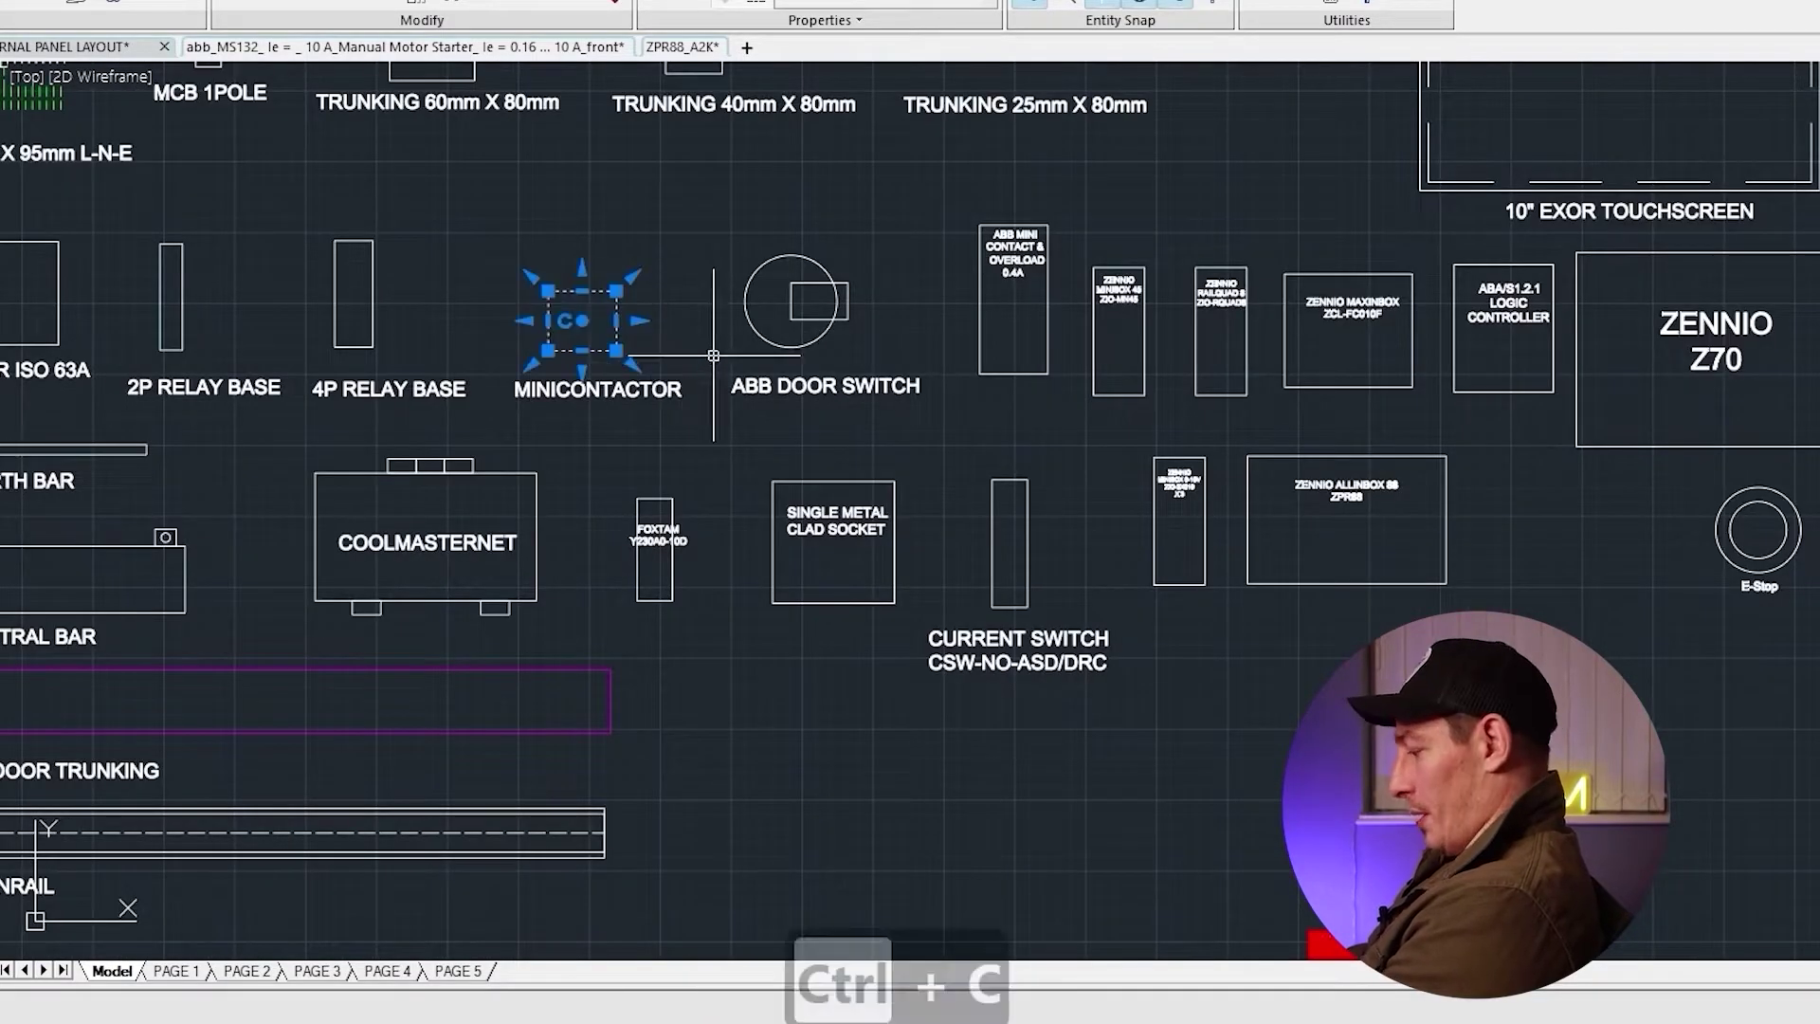
pyautogui.hotkey('ctrl', 'v')
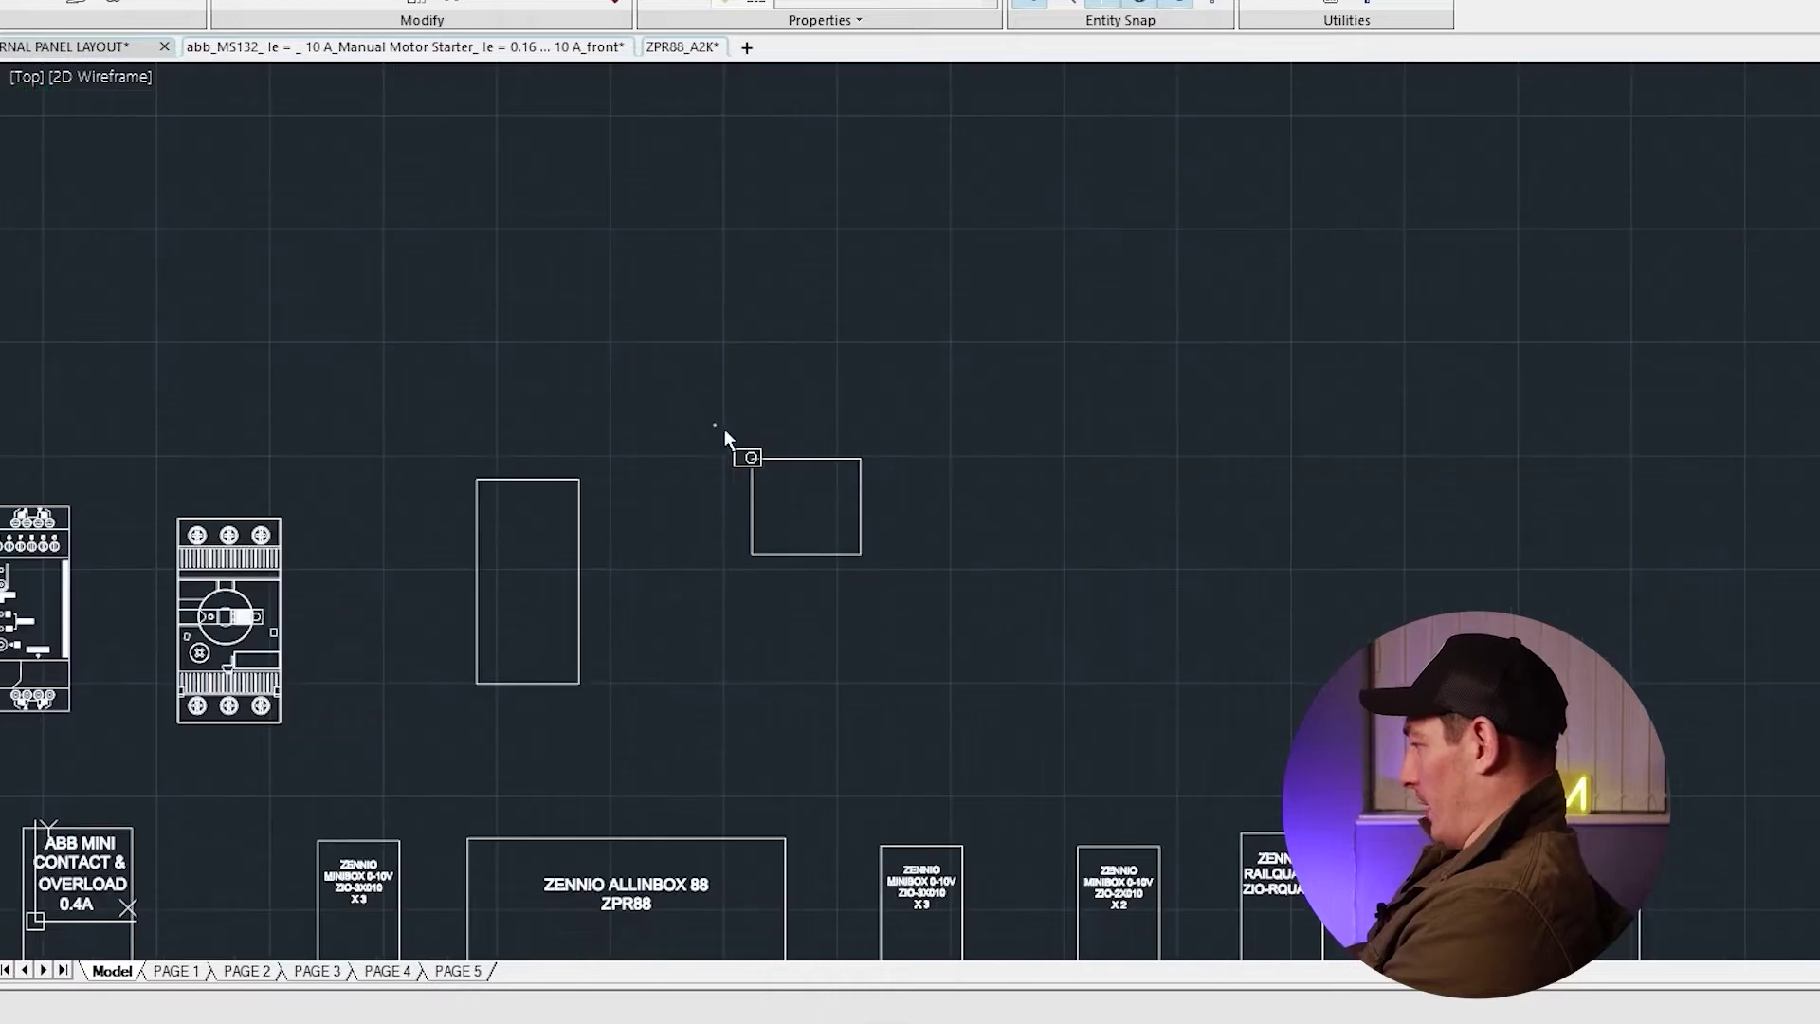
pyautogui.click(750, 458)
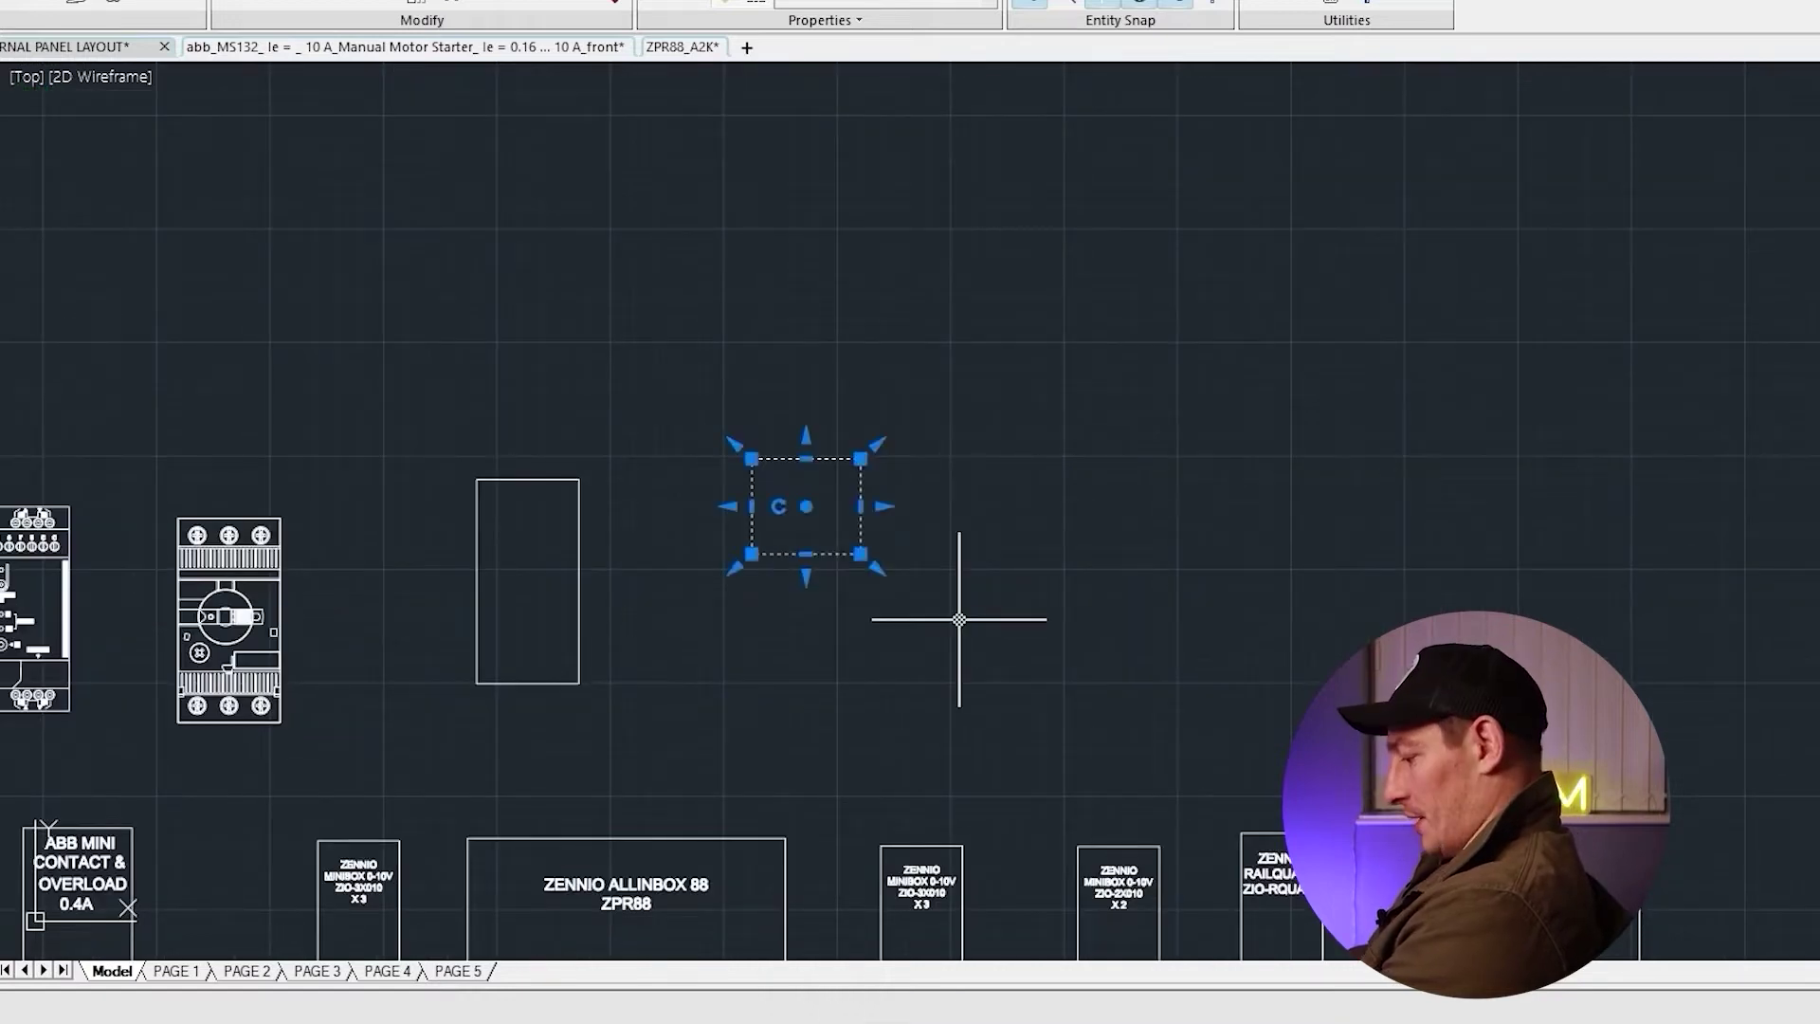
# Move the minicontactor copy and the lower rectangle beneath the MPCB outline
pyautogui.write('m')
pyautogui.press('Return')
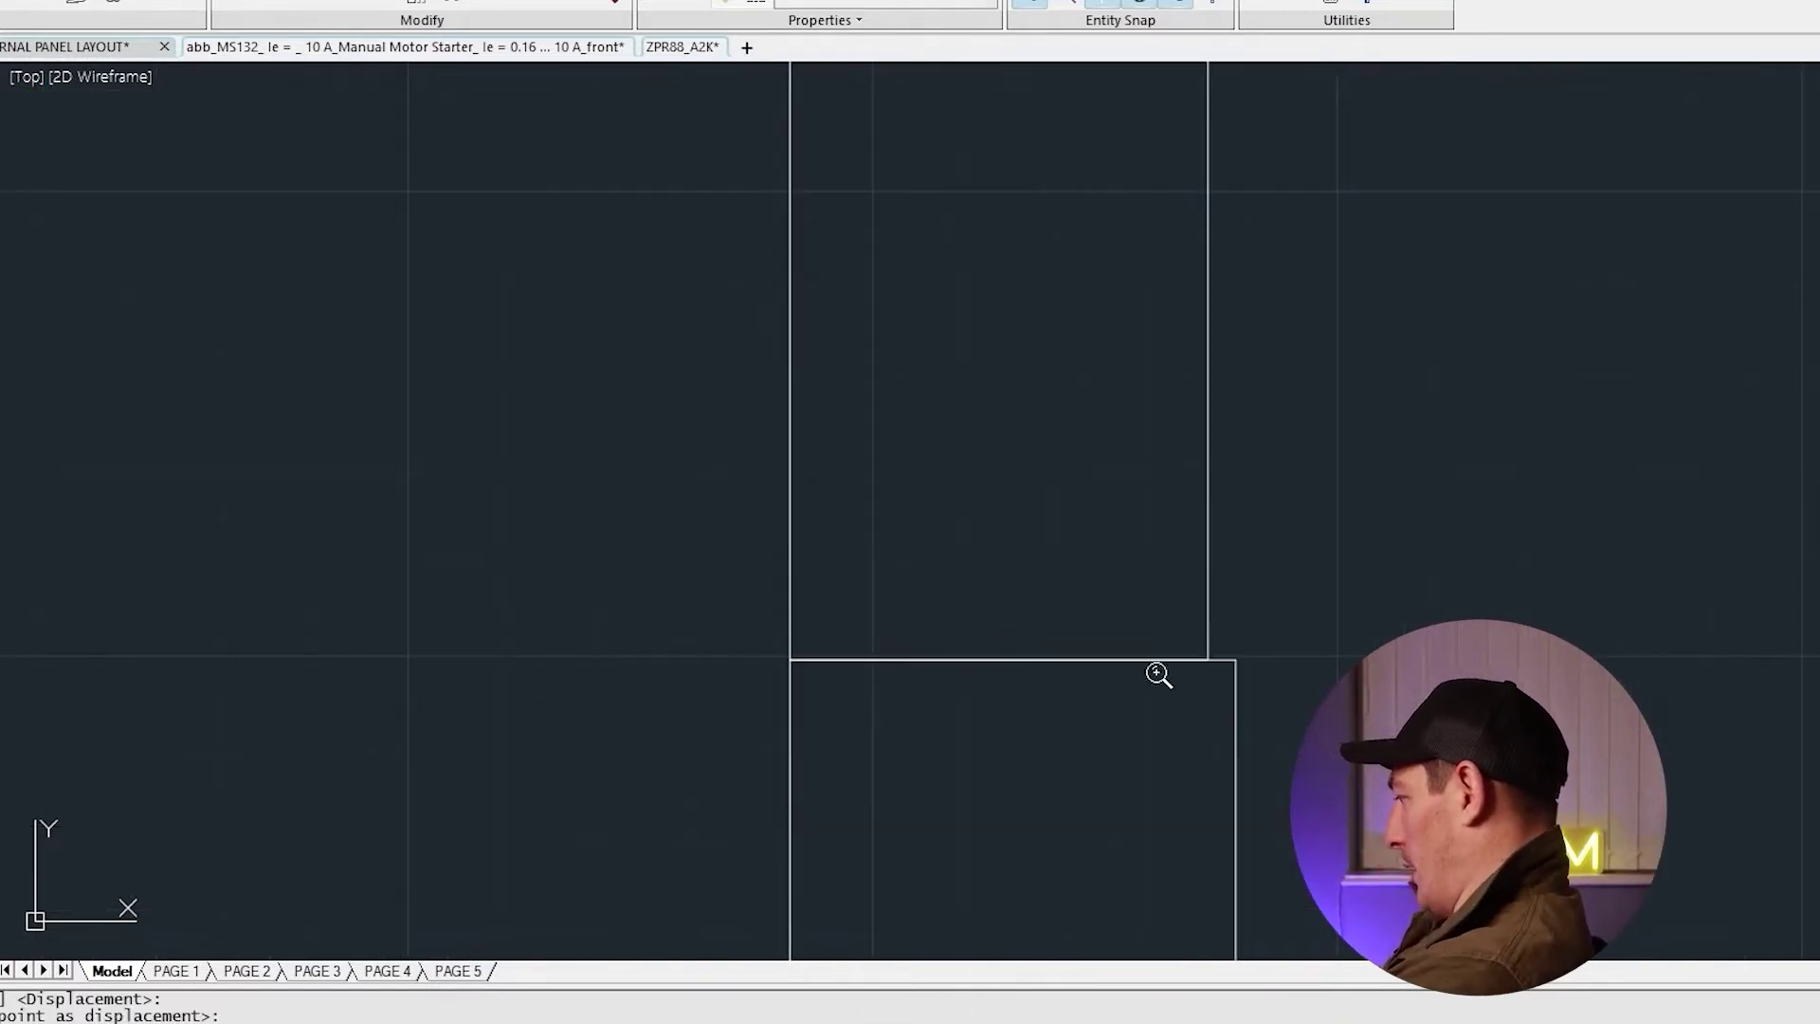
pyautogui.moveTo(1334, 684); pyautogui.dragTo(1243, 496, button='middle')
pyautogui.click(1279, 651)
pyautogui.click(849, 631)
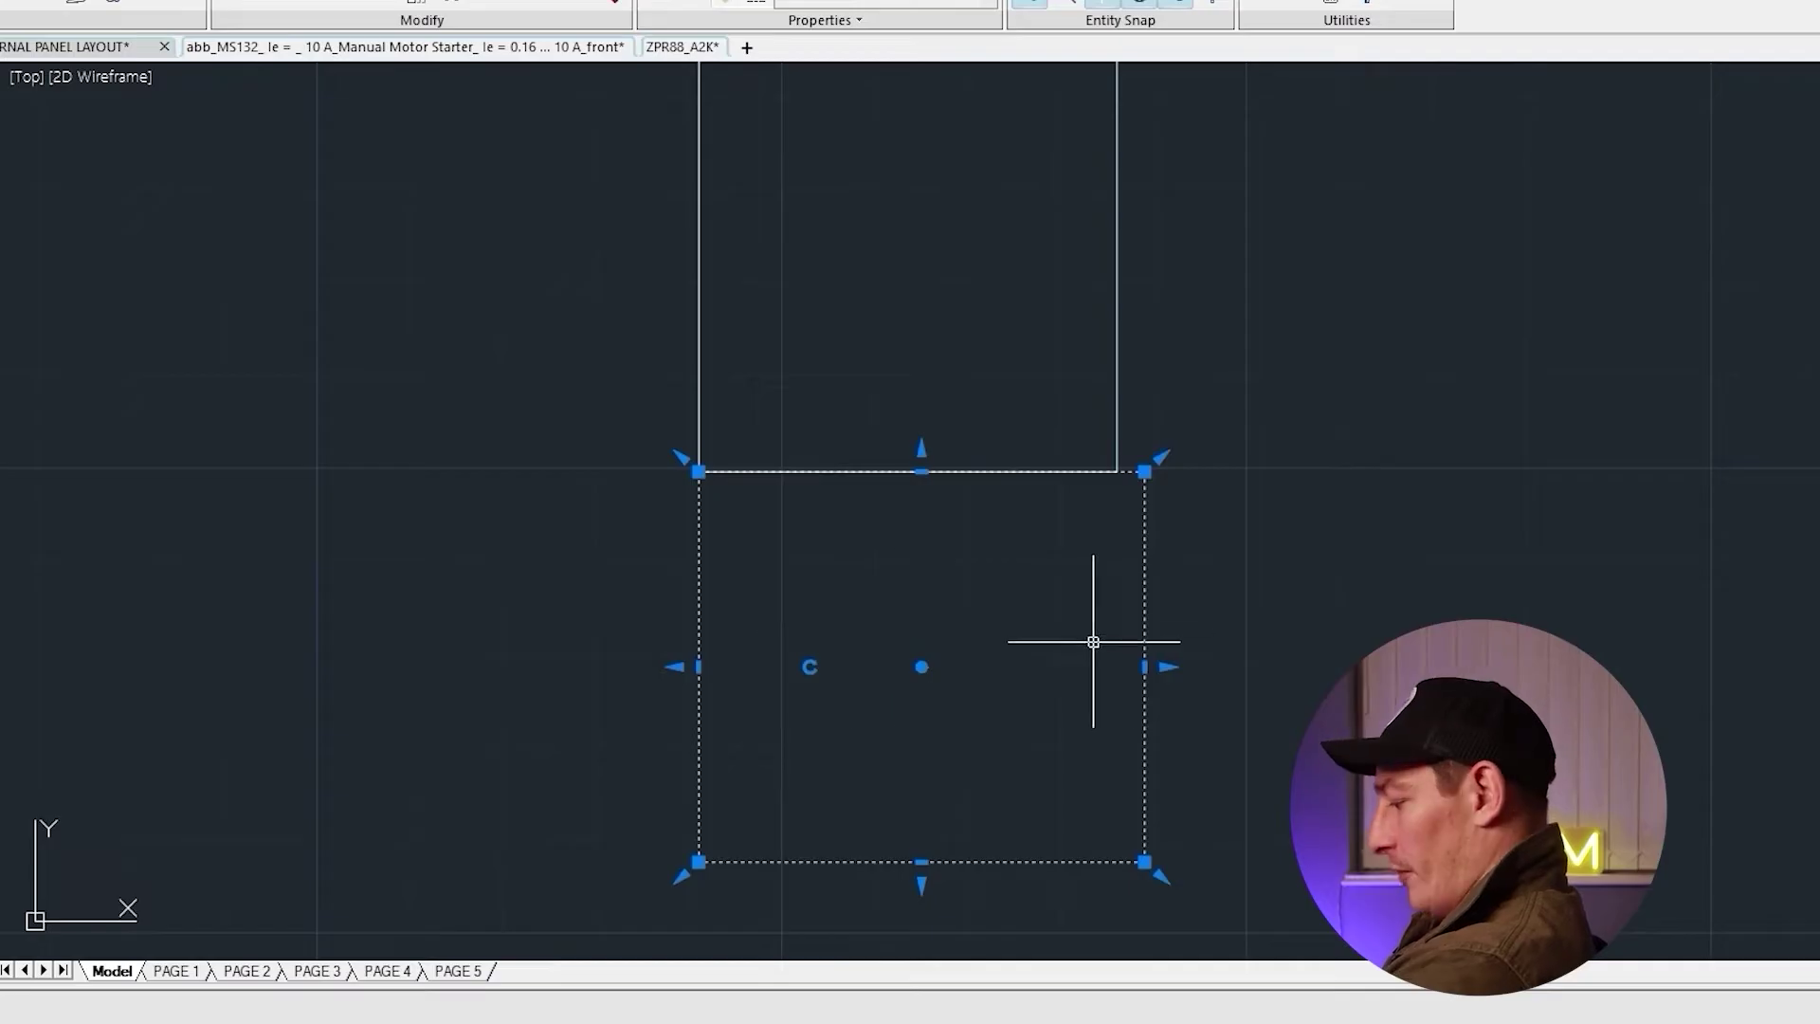
pyautogui.write('m')
pyautogui.press('Return')
pyautogui.scroll(-5, 1142, 537)
pyautogui.moveTo(1141, 537); pyautogui.dragTo(1068, 471, button='middle')
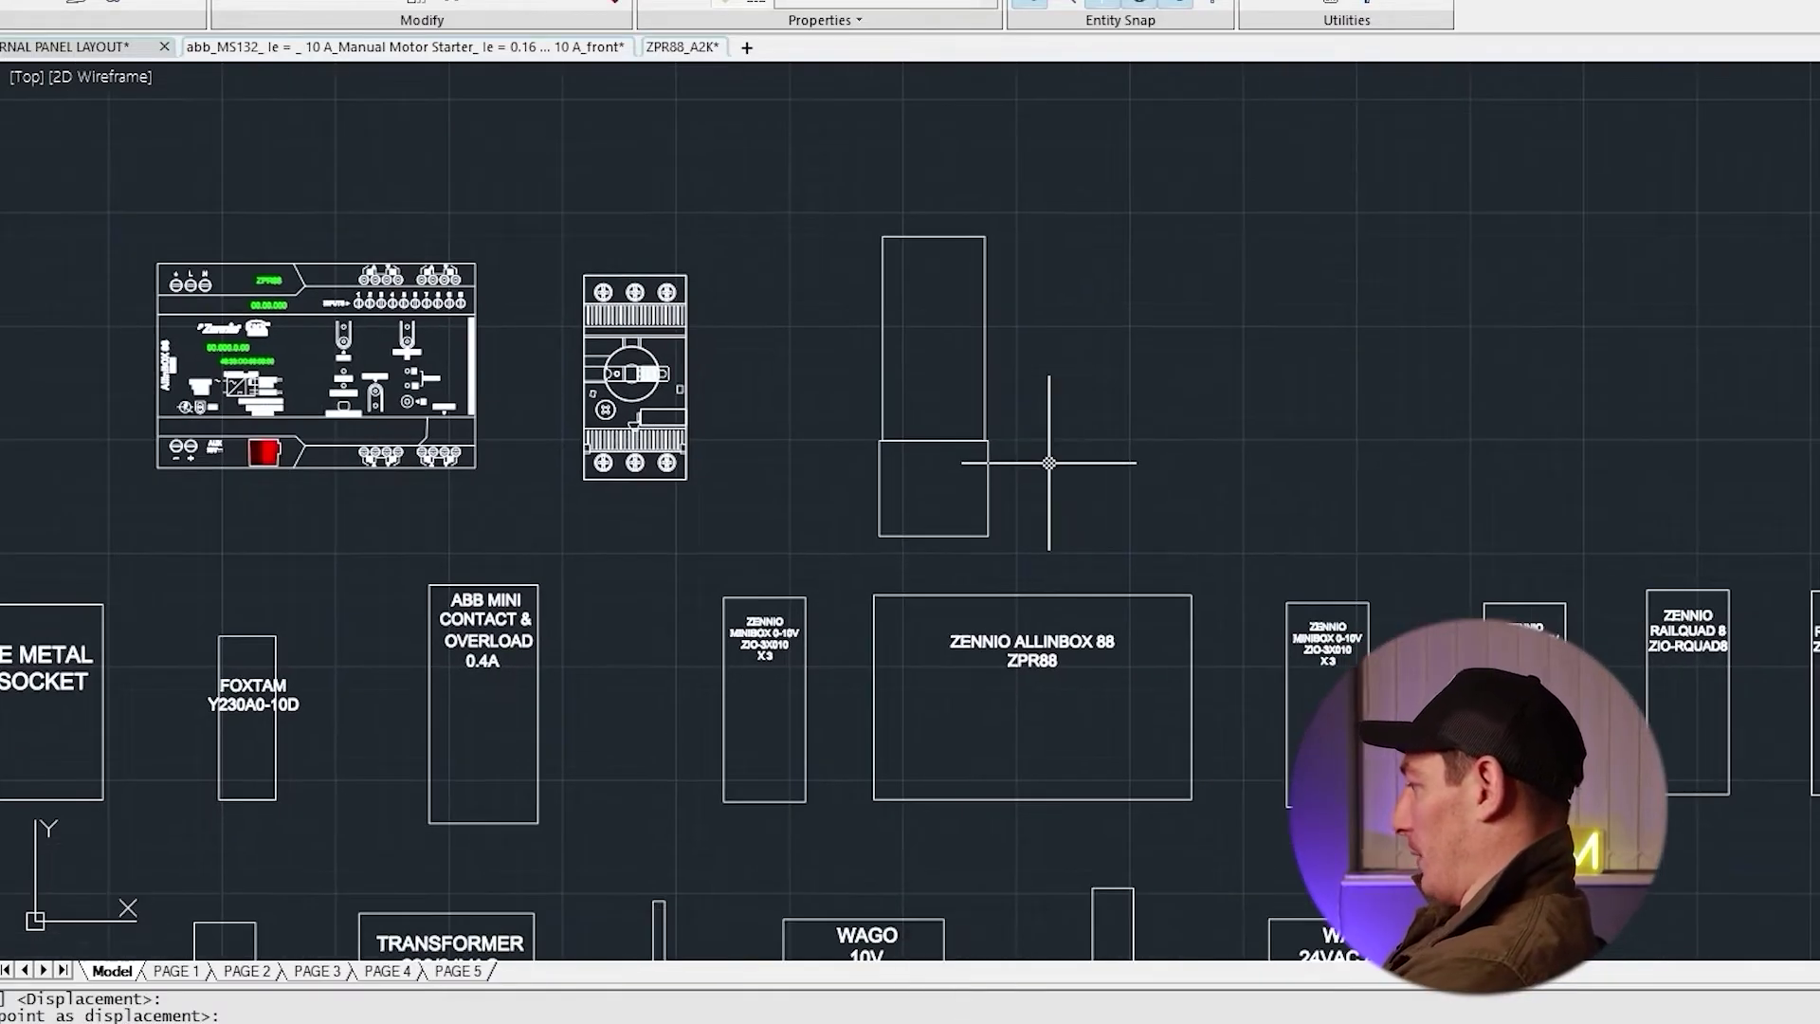
pyautogui.scroll(3, 1005, 365)
pyautogui.moveTo(743, 219); pyautogui.dragTo(601, 219, button='middle')
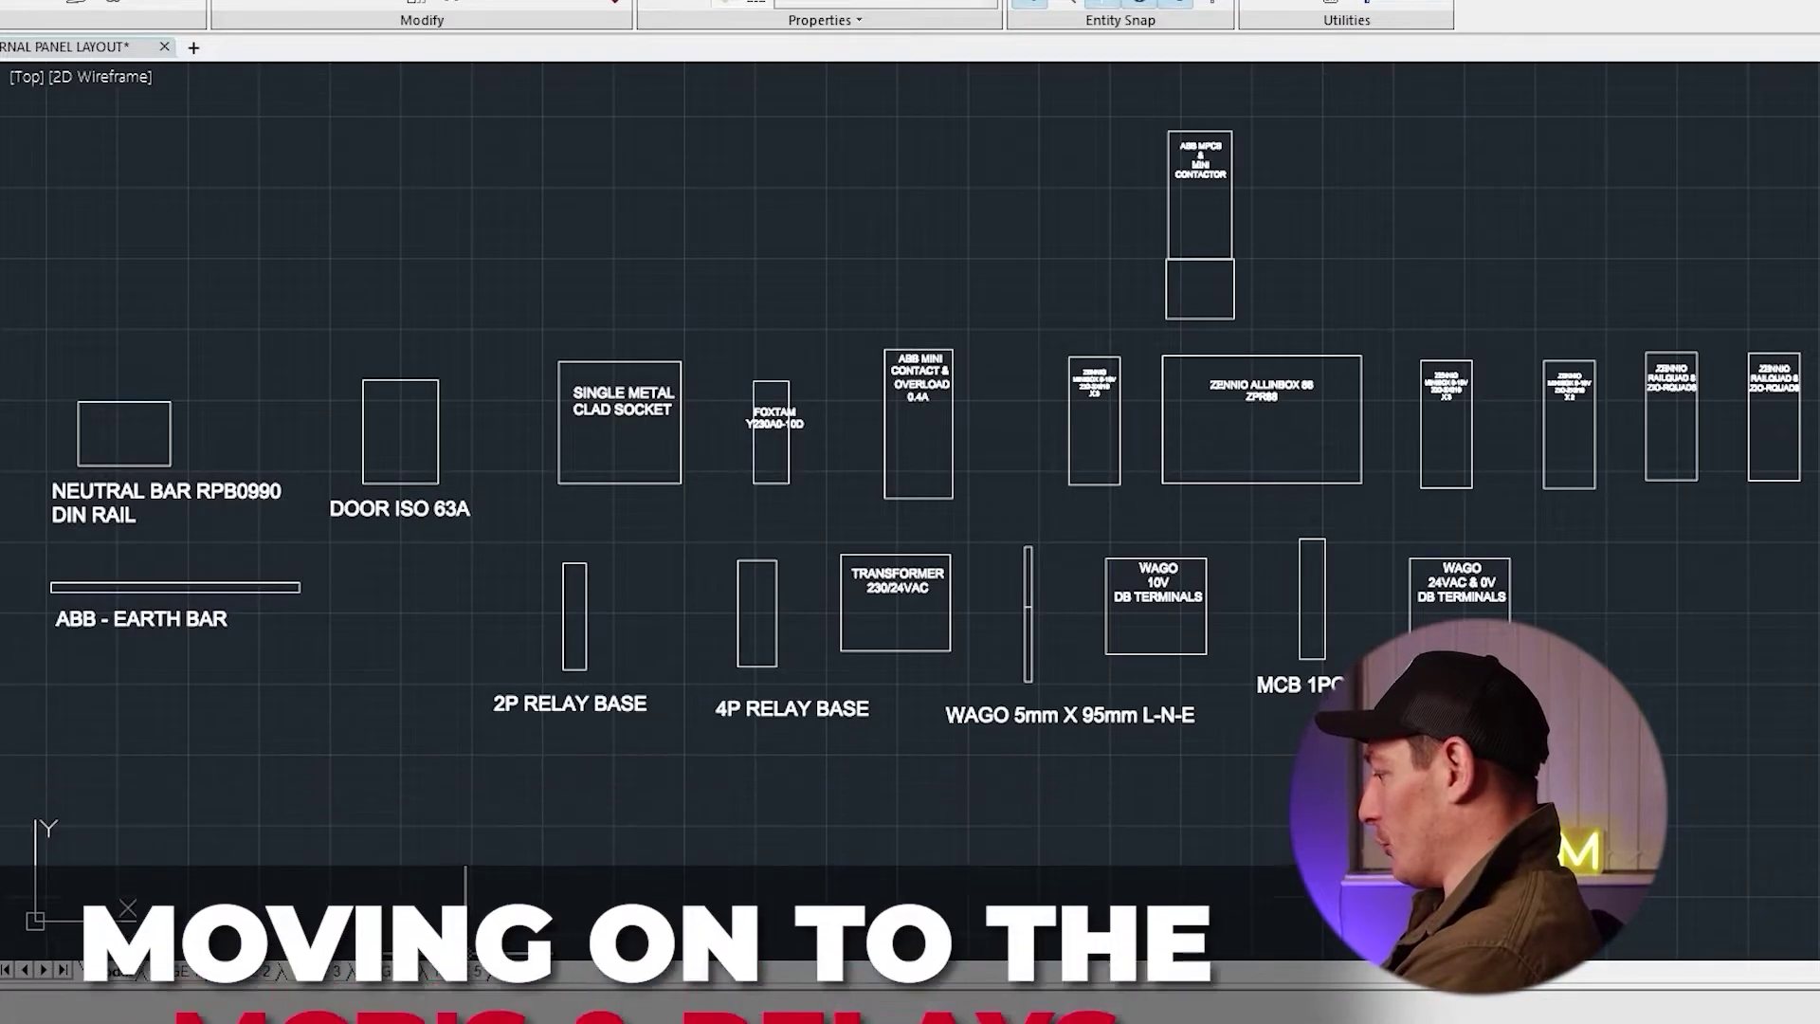
# Open the MCB schedule workbook and select the MCB numbers in column A
pyautogui.moveTo(327, 1022)
pyautogui.click(445, 976)
pyautogui.moveTo(111, 149); pyautogui.dragTo(115, 526)
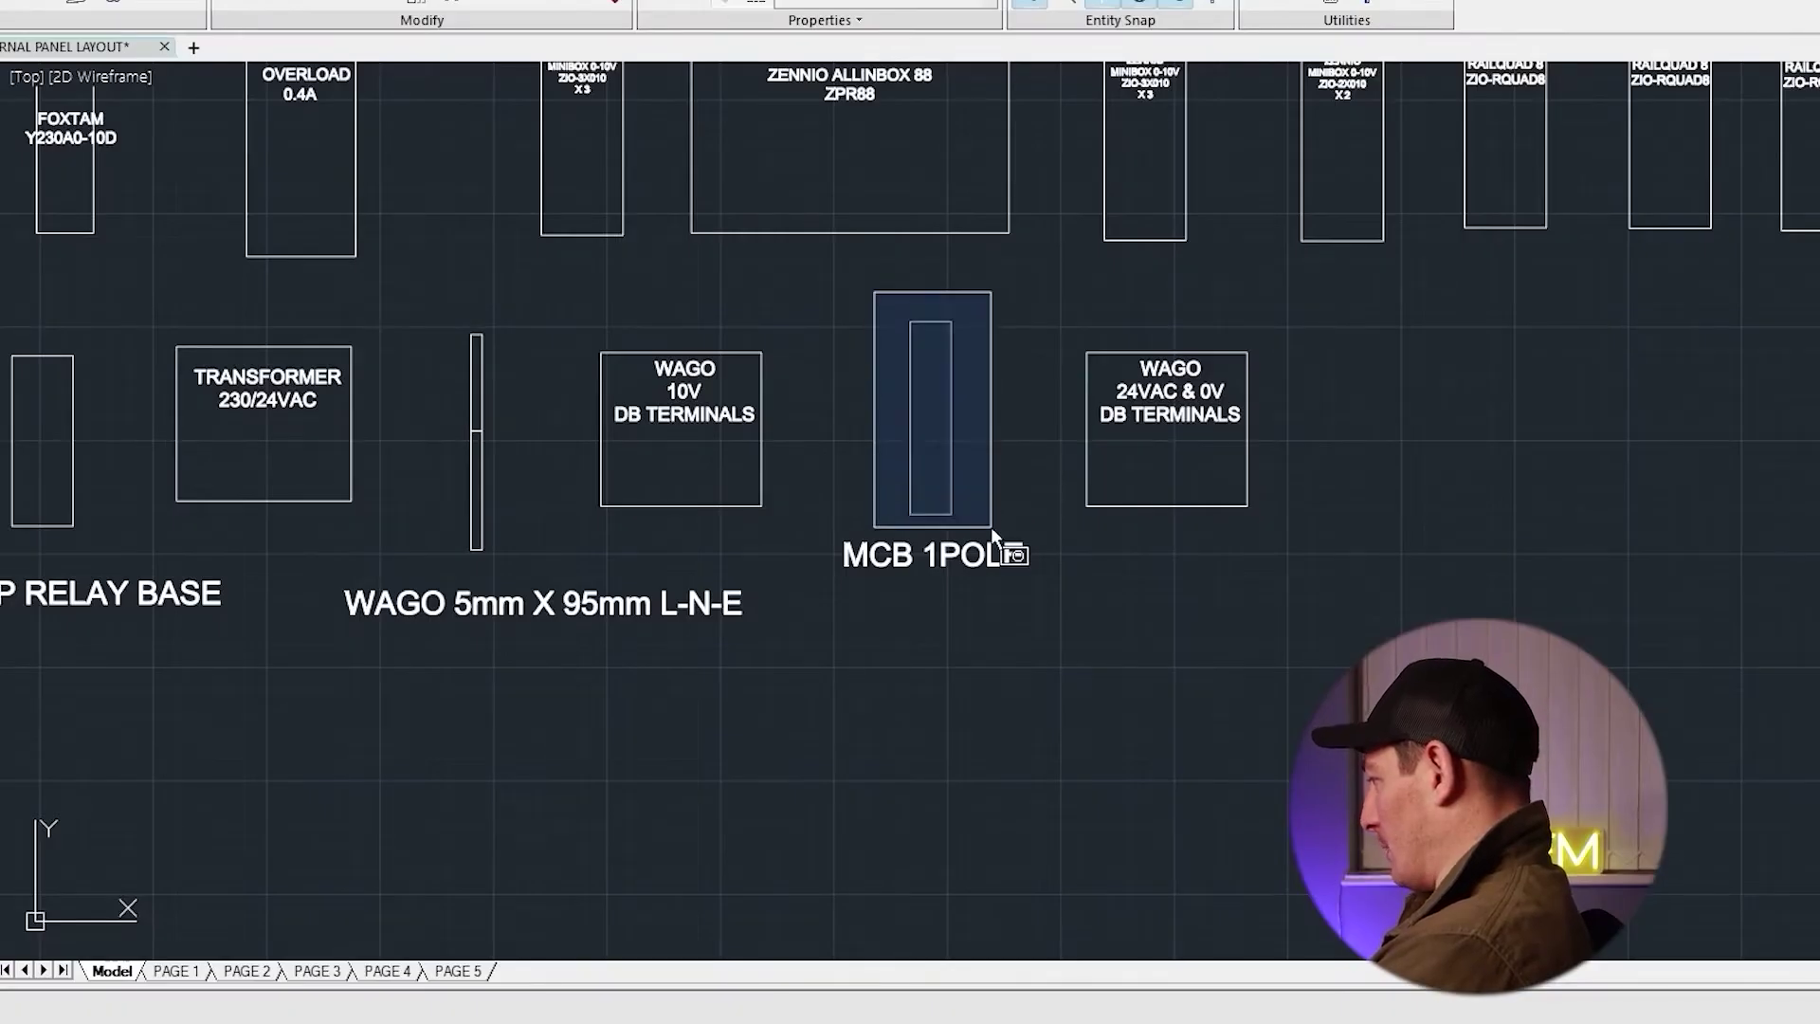
# Copy the MCB 1POLE block four times side by side below the original
pyautogui.click(993, 533)
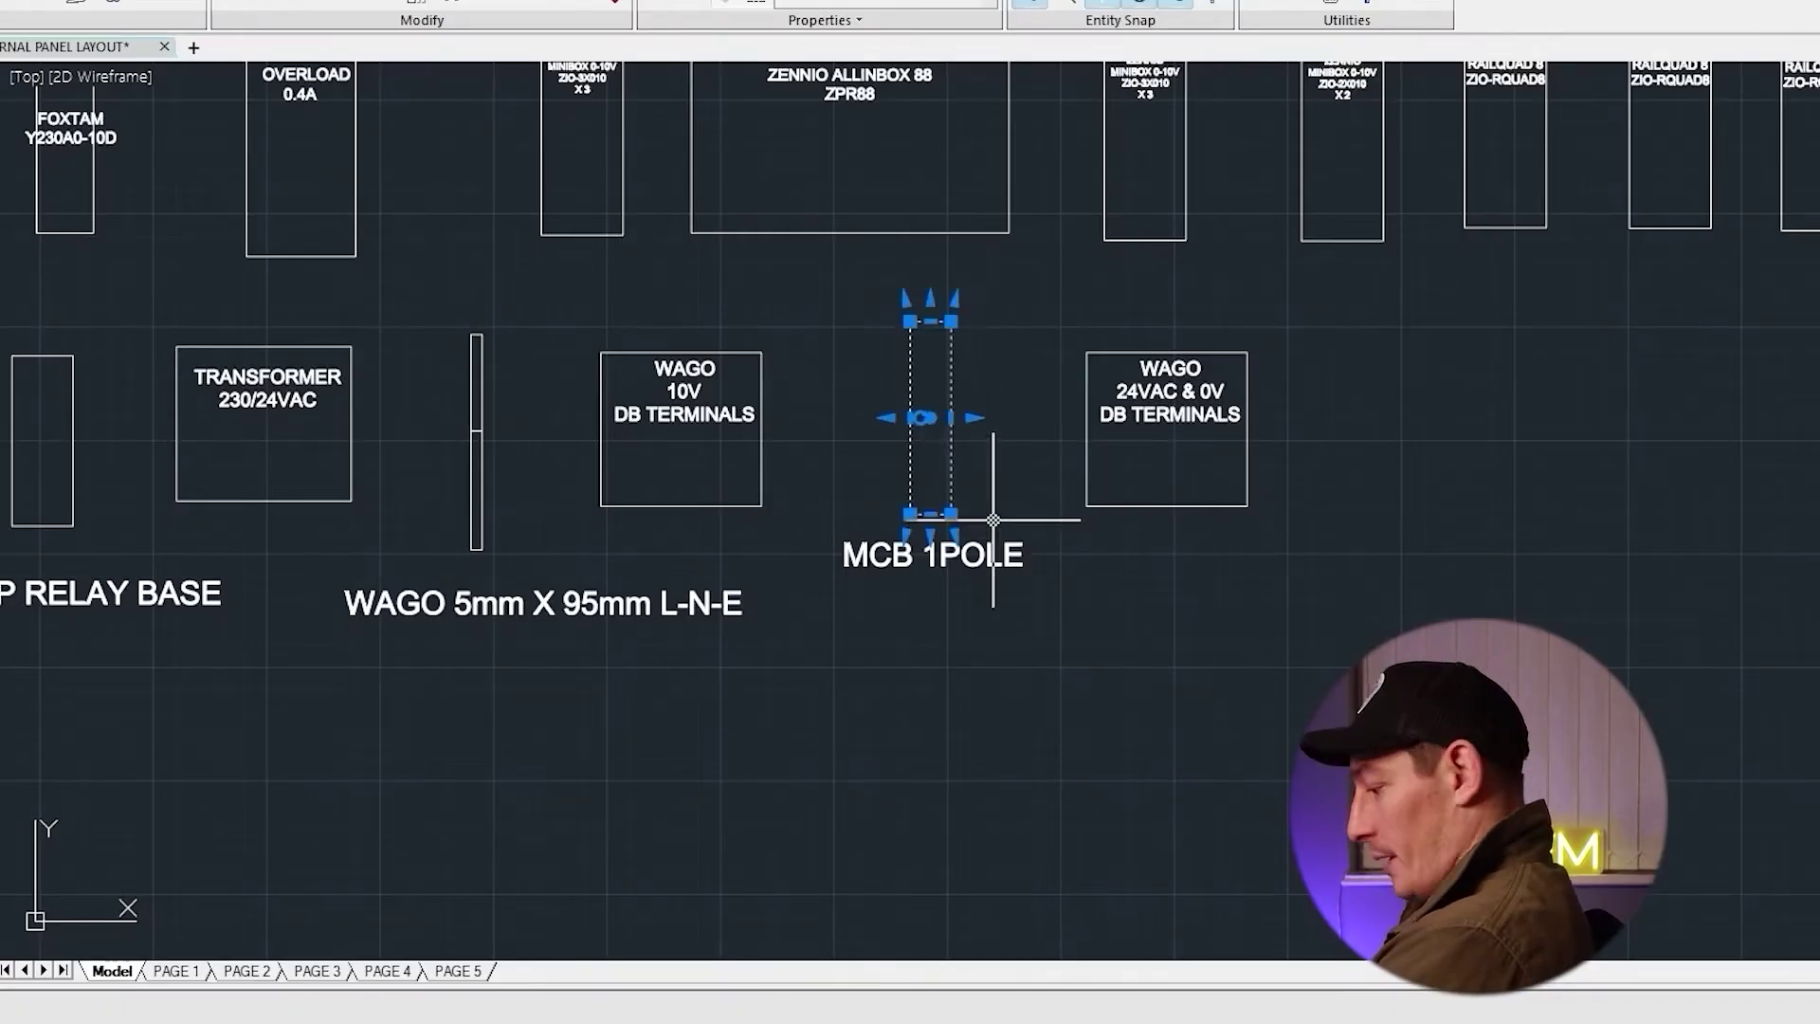
pyautogui.write('c')
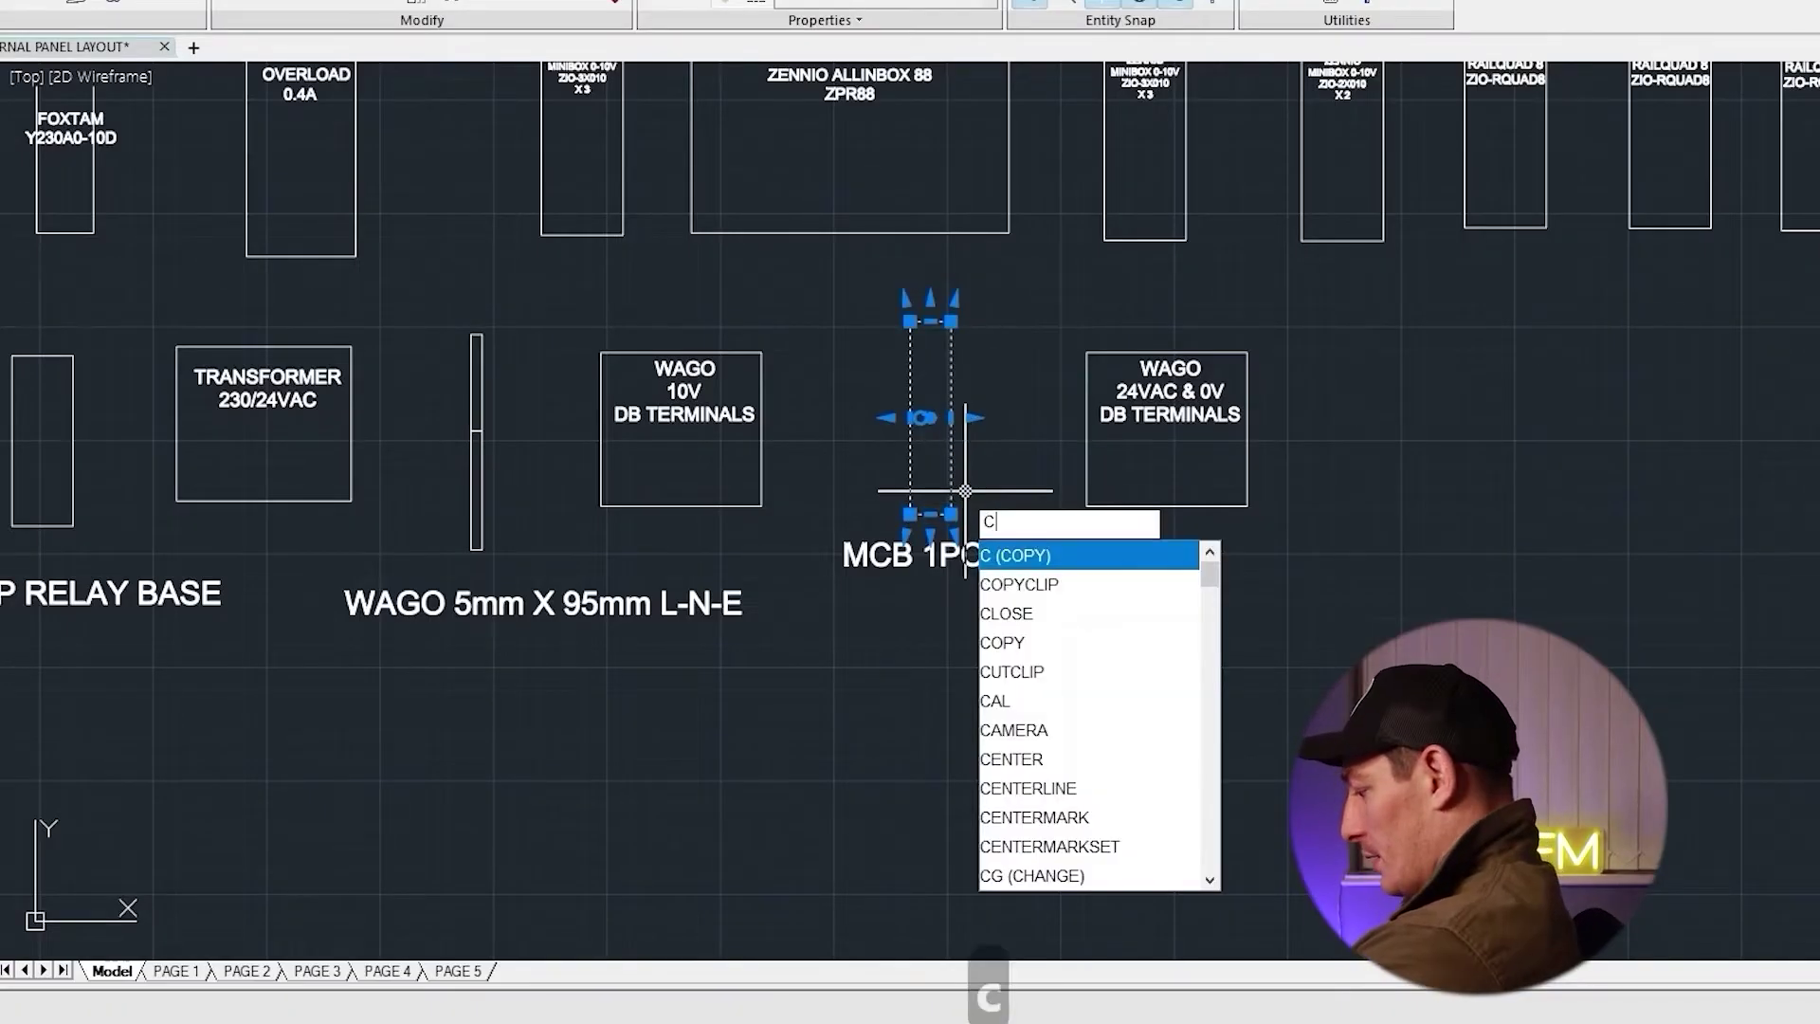
pyautogui.press('Return')
pyautogui.click(911, 323)
pyautogui.moveTo(933, 632); pyautogui.dragTo(927, 411, button='middle')
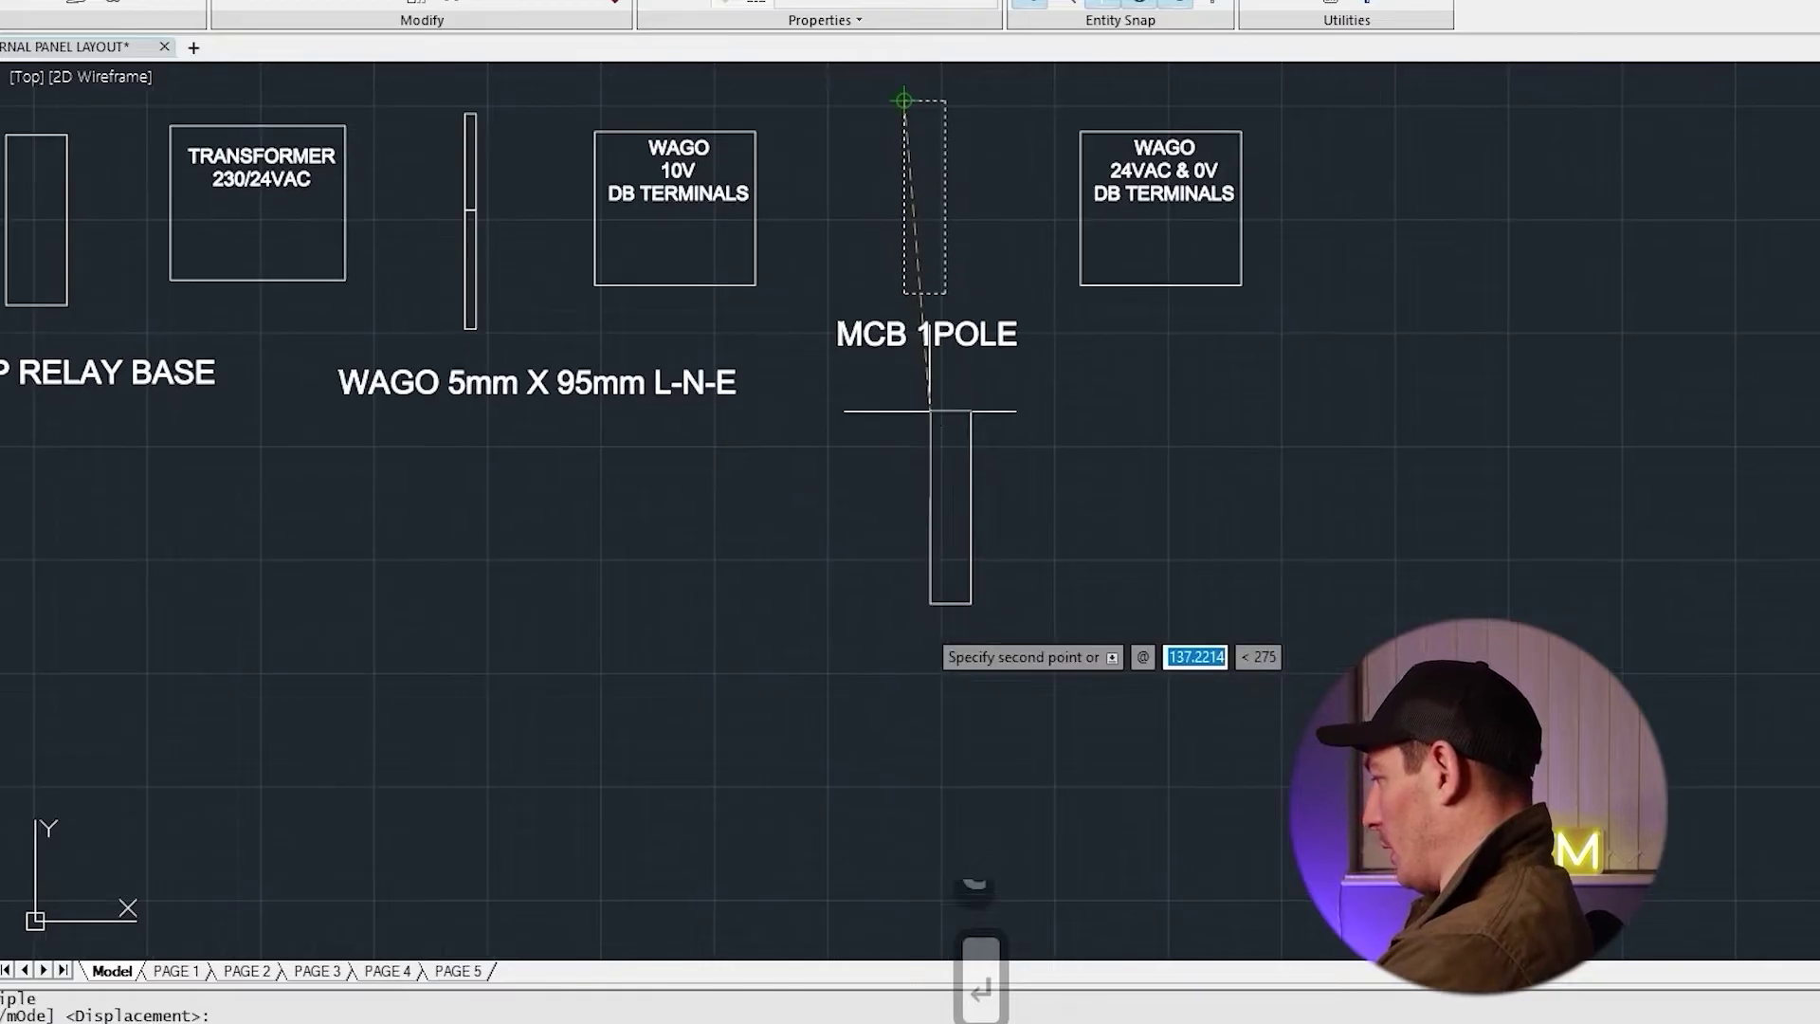
pyautogui.click(881, 566)
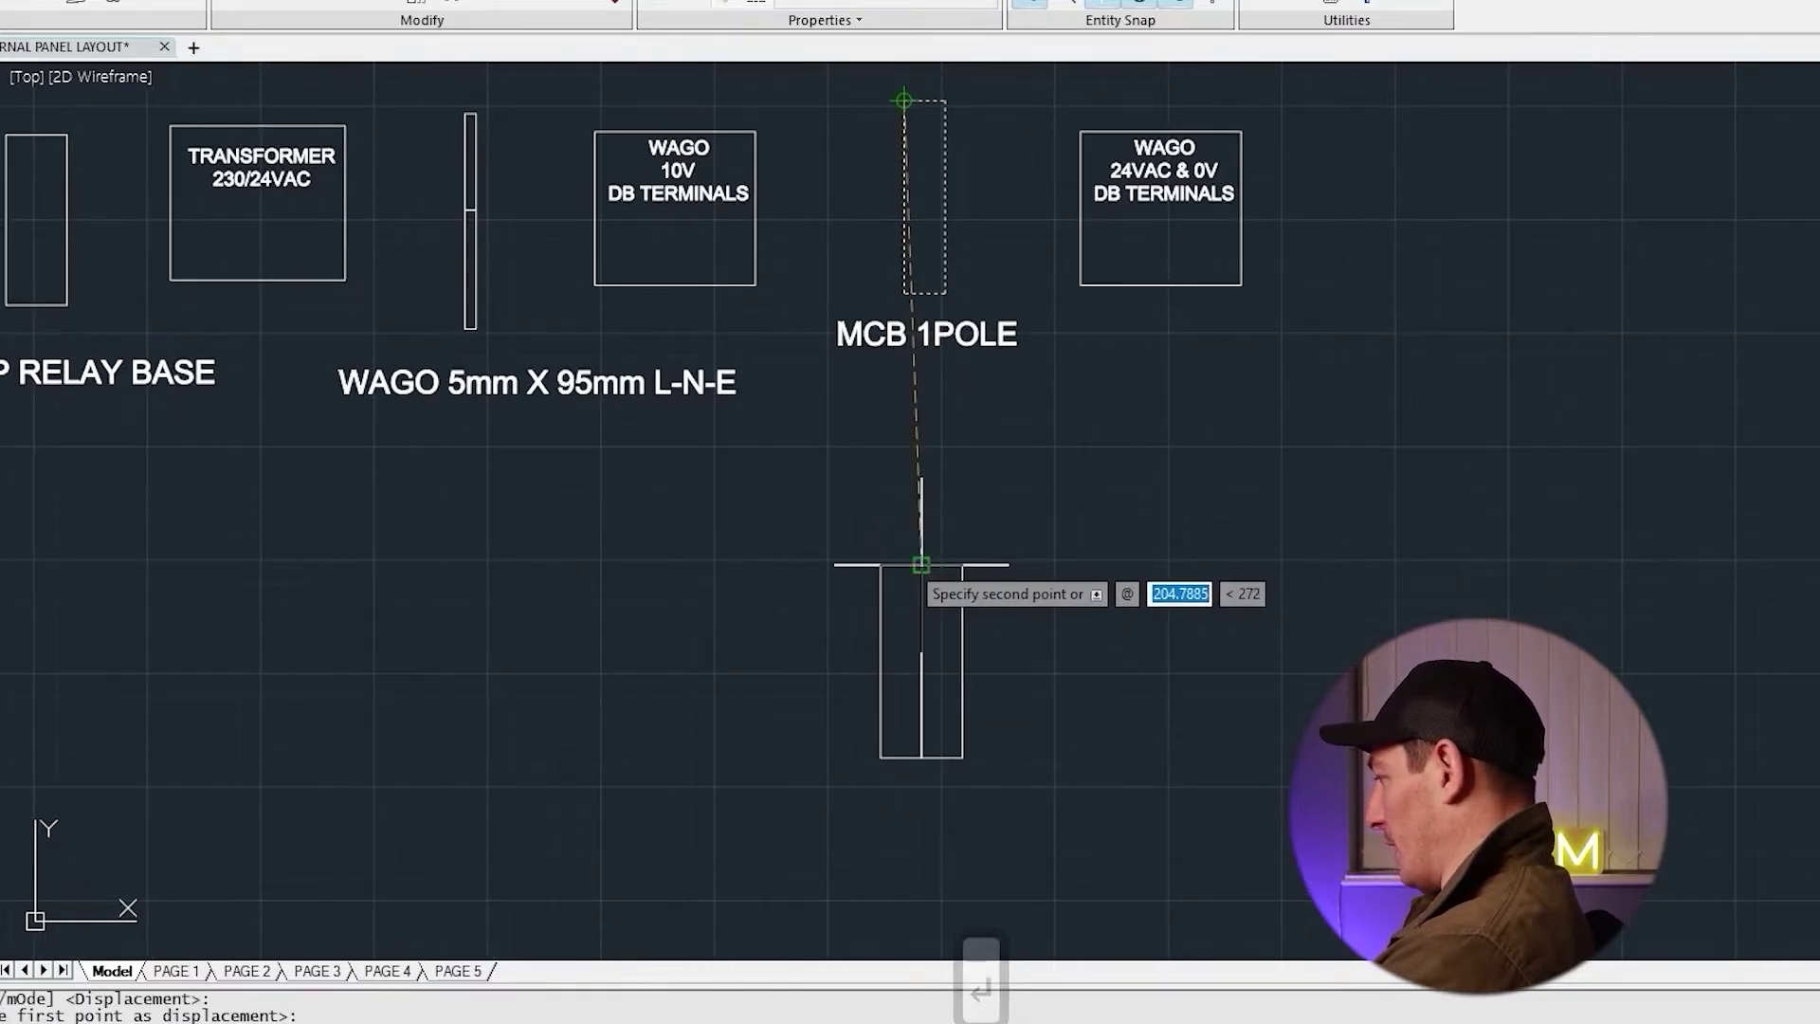
pyautogui.click(920, 565)
pyautogui.click(962, 565)
pyautogui.click(1003, 565)
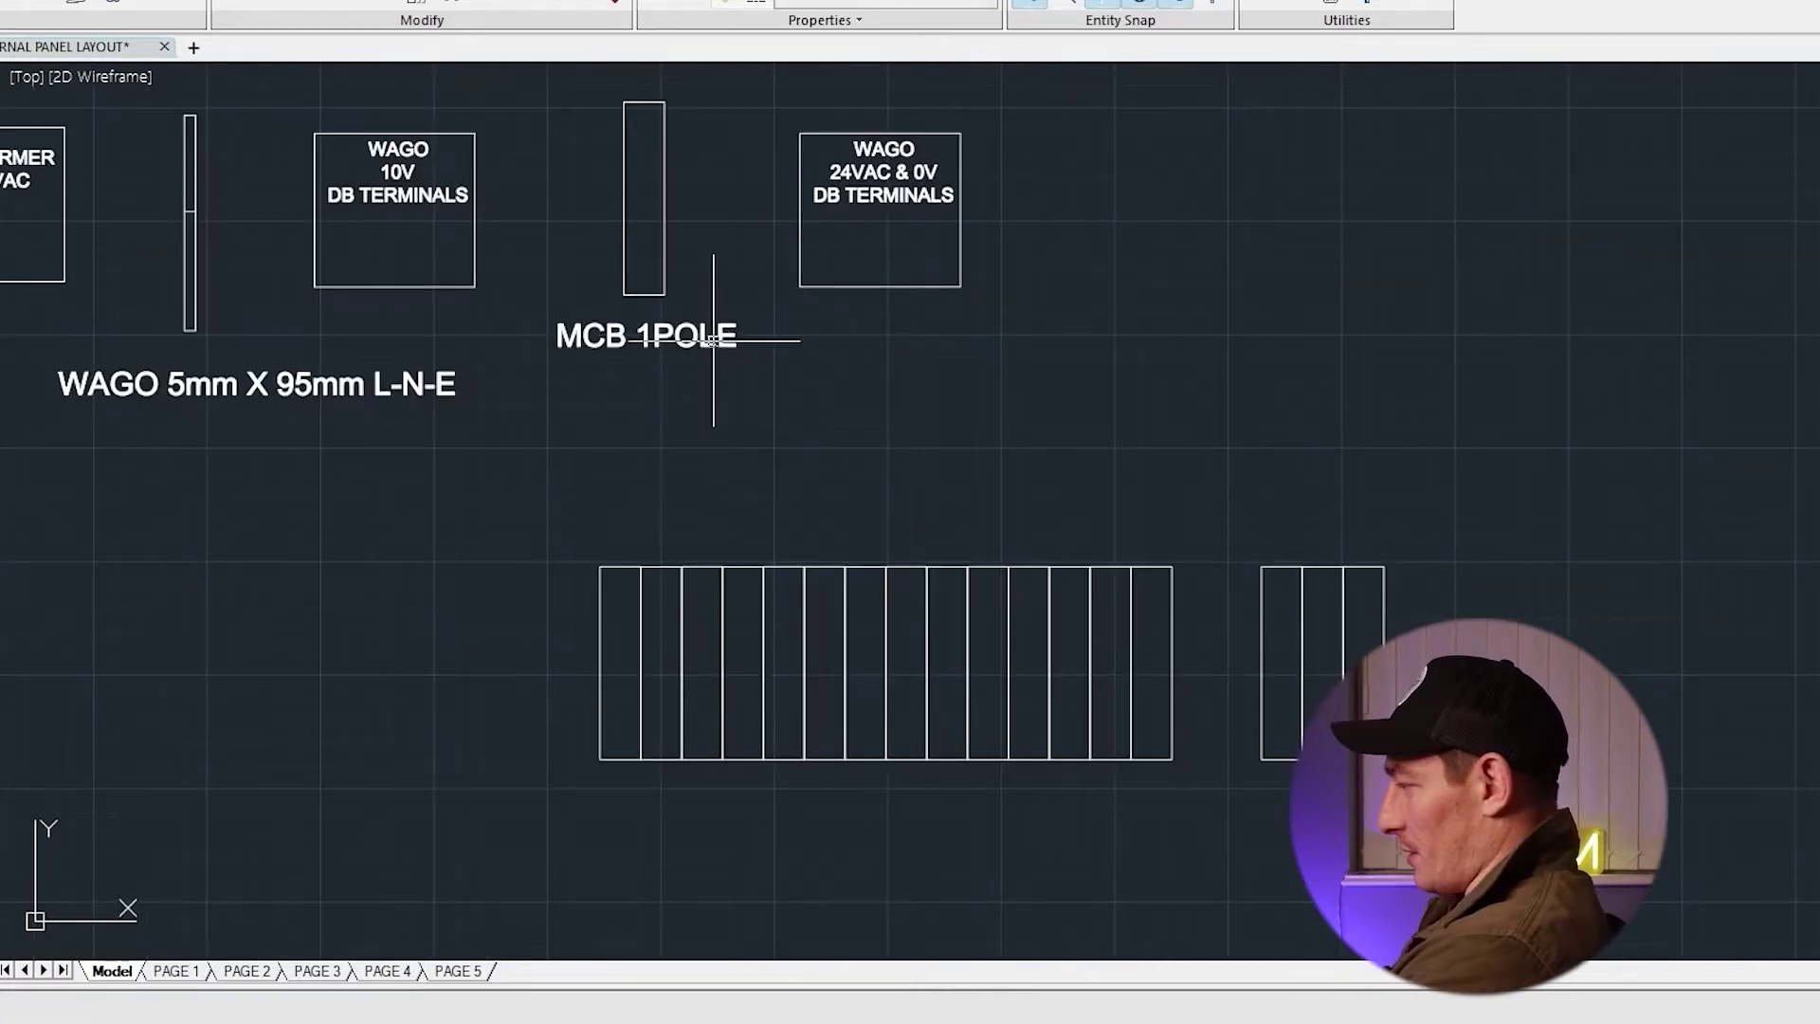
# Move the MCB 1POLE label onto the new MCB row
pyautogui.click(644, 334)
pyautogui.press('c')
pyautogui.press('o')
pyautogui.press('space')
pyautogui.click(736, 435)
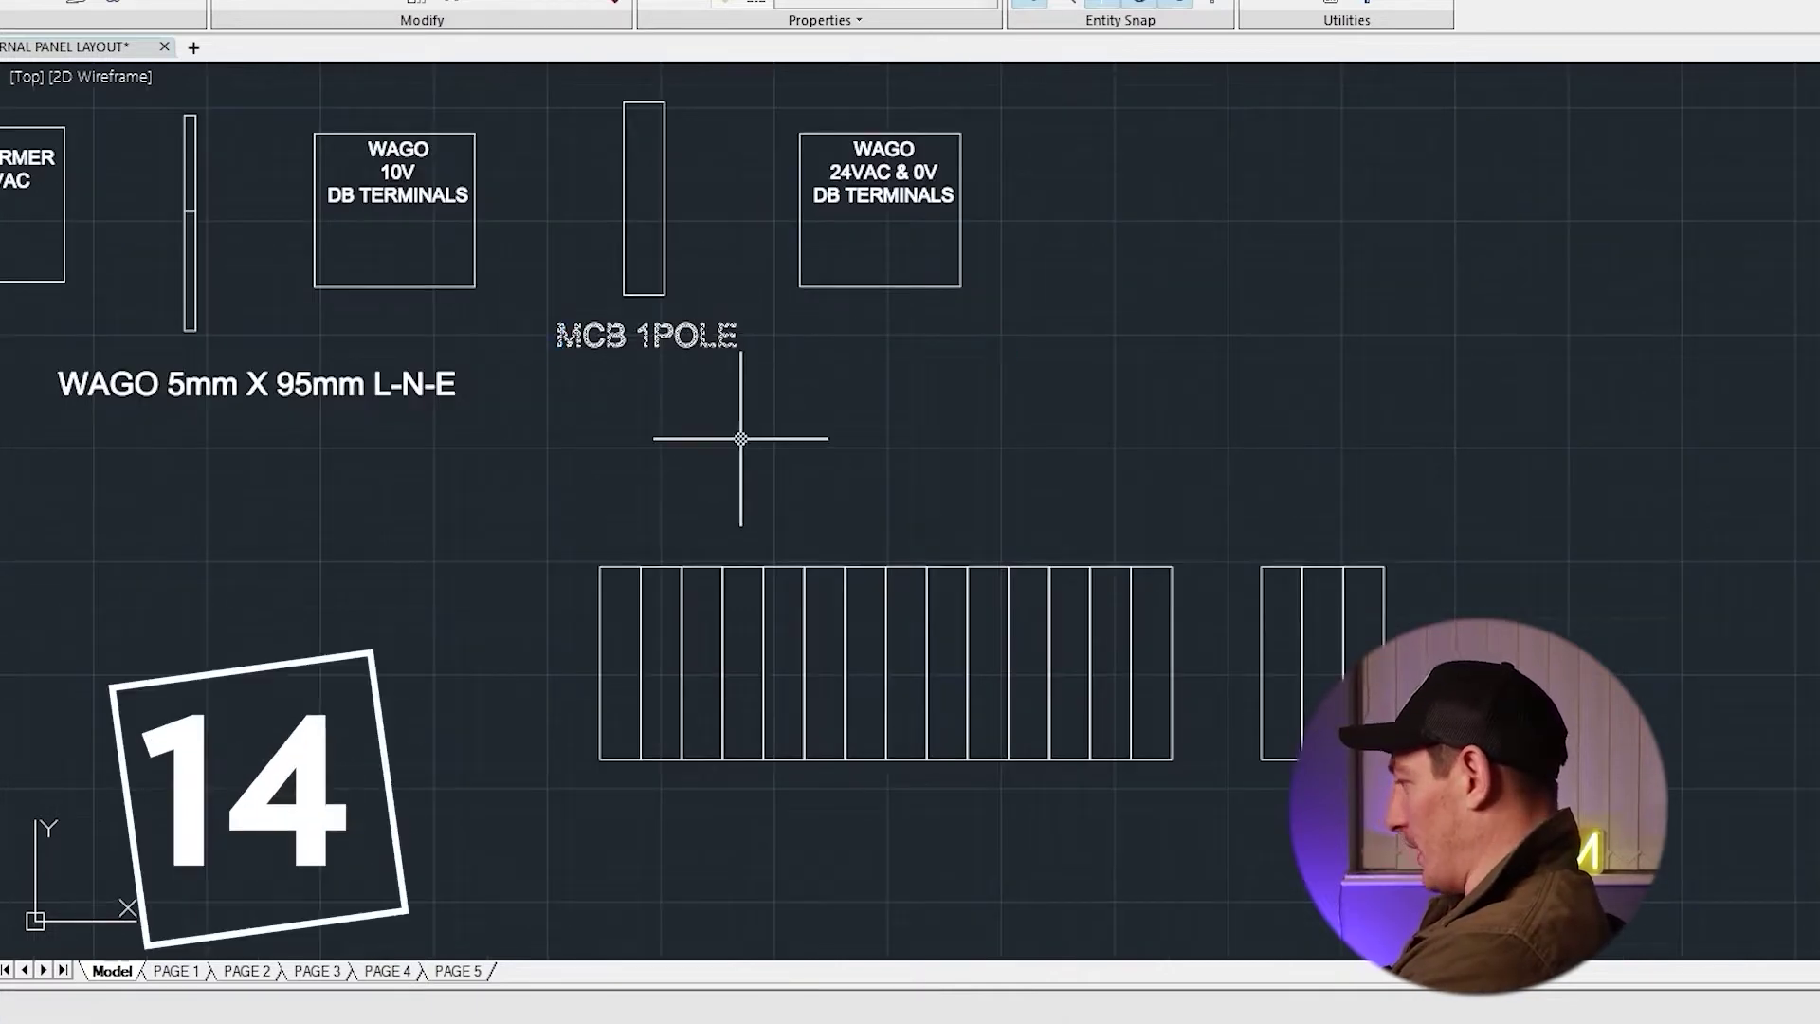
pyautogui.click(948, 661)
# Colour the three-pole MCB block magenta and move it to the end of the MCB row
pyautogui.moveTo(1134, 519); pyautogui.dragTo(996, 497, button='middle')
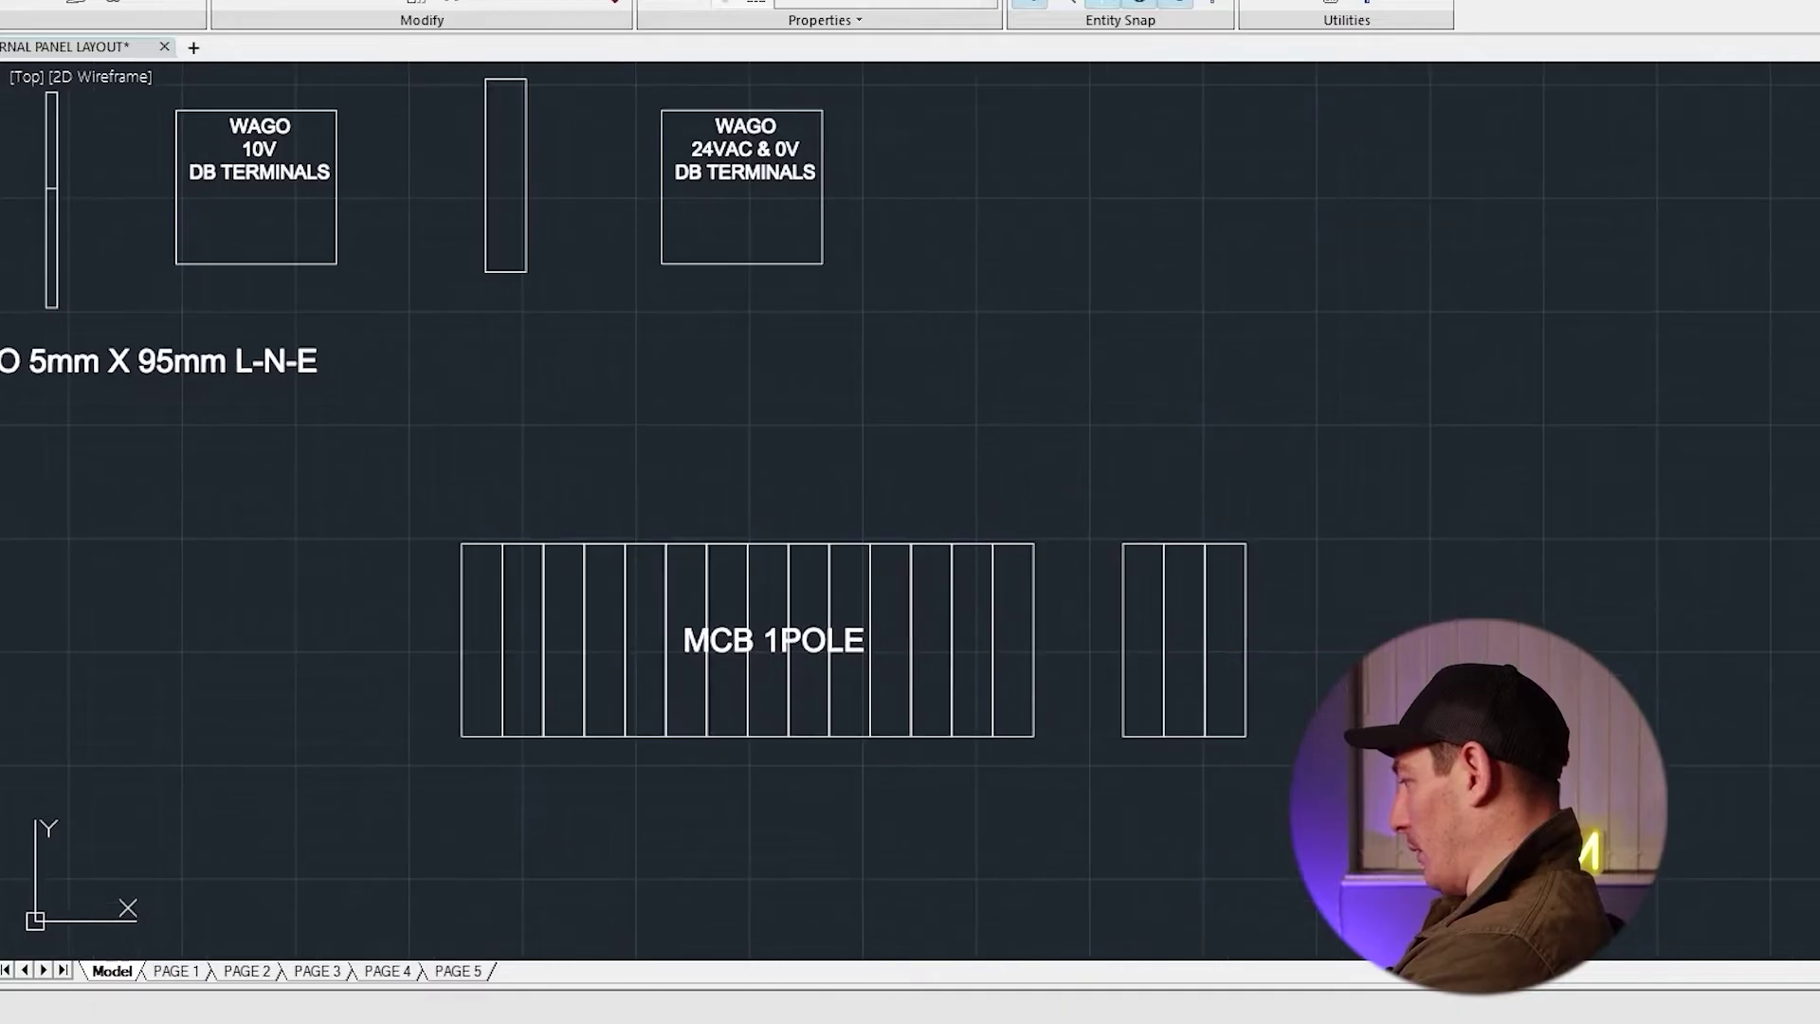
pyautogui.click(1152, 548)
pyautogui.click(886, 4)
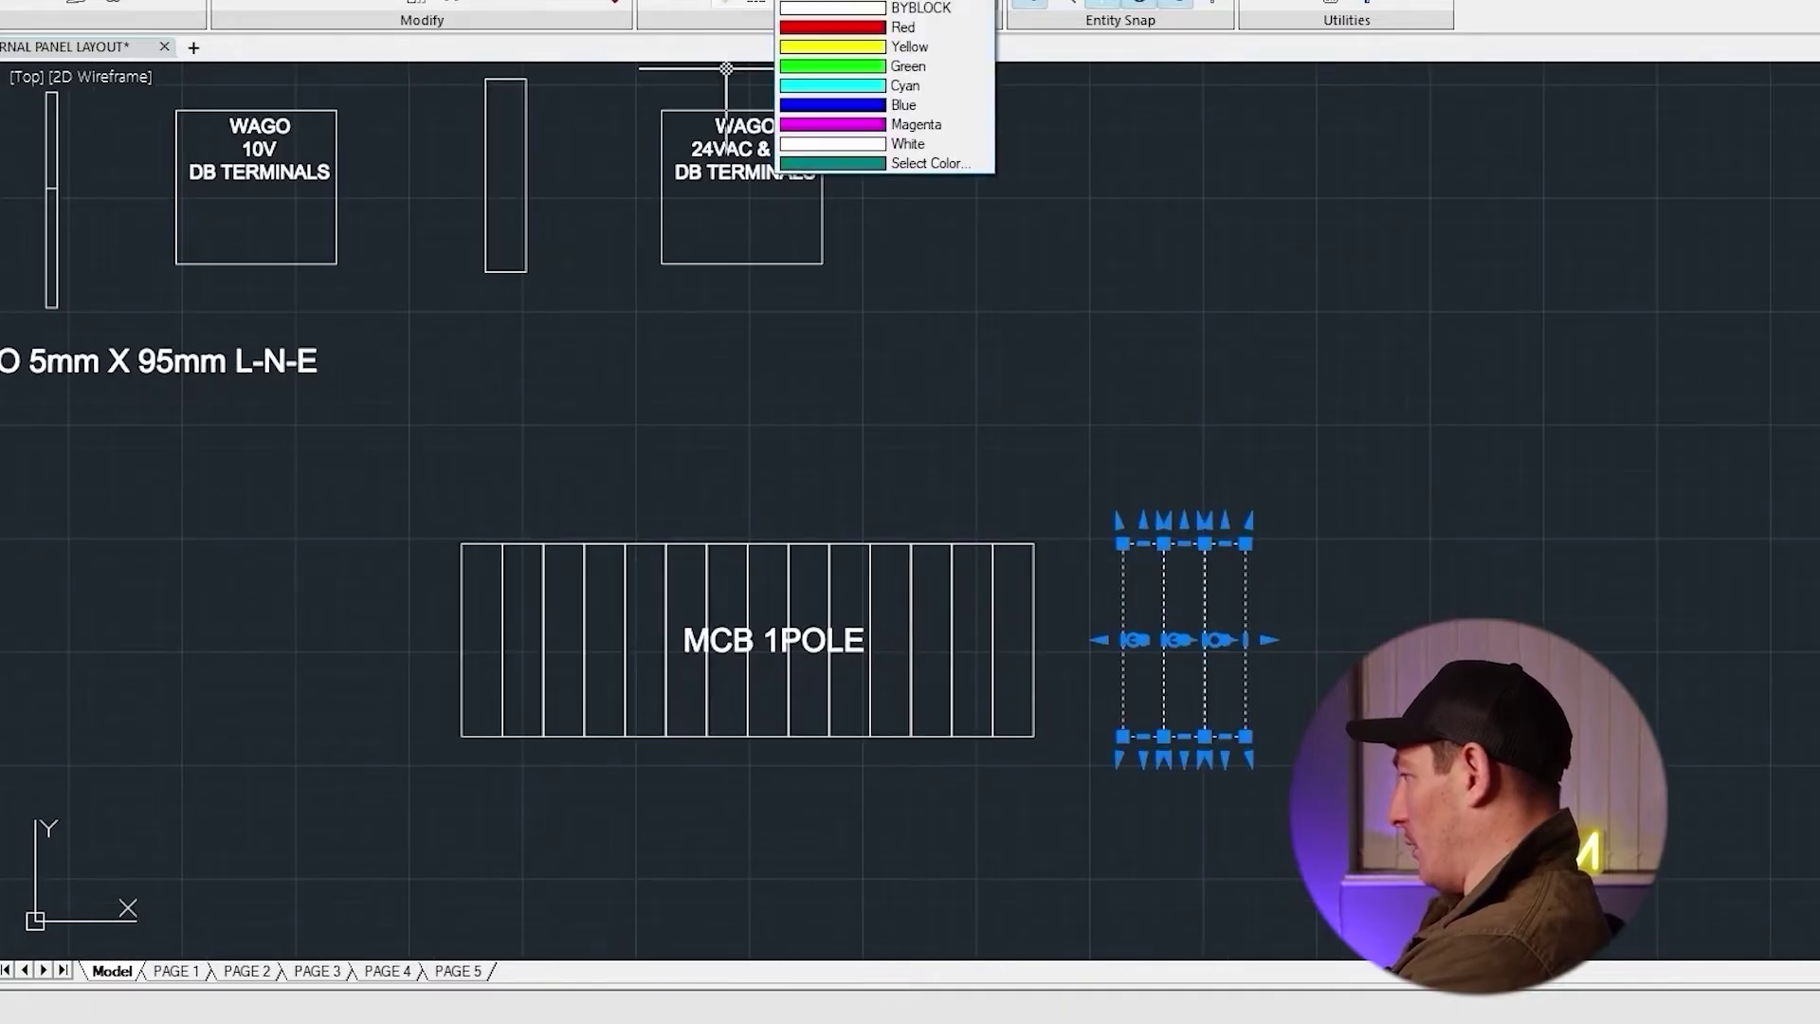
pyautogui.click(909, 127)
pyautogui.press('Escape')
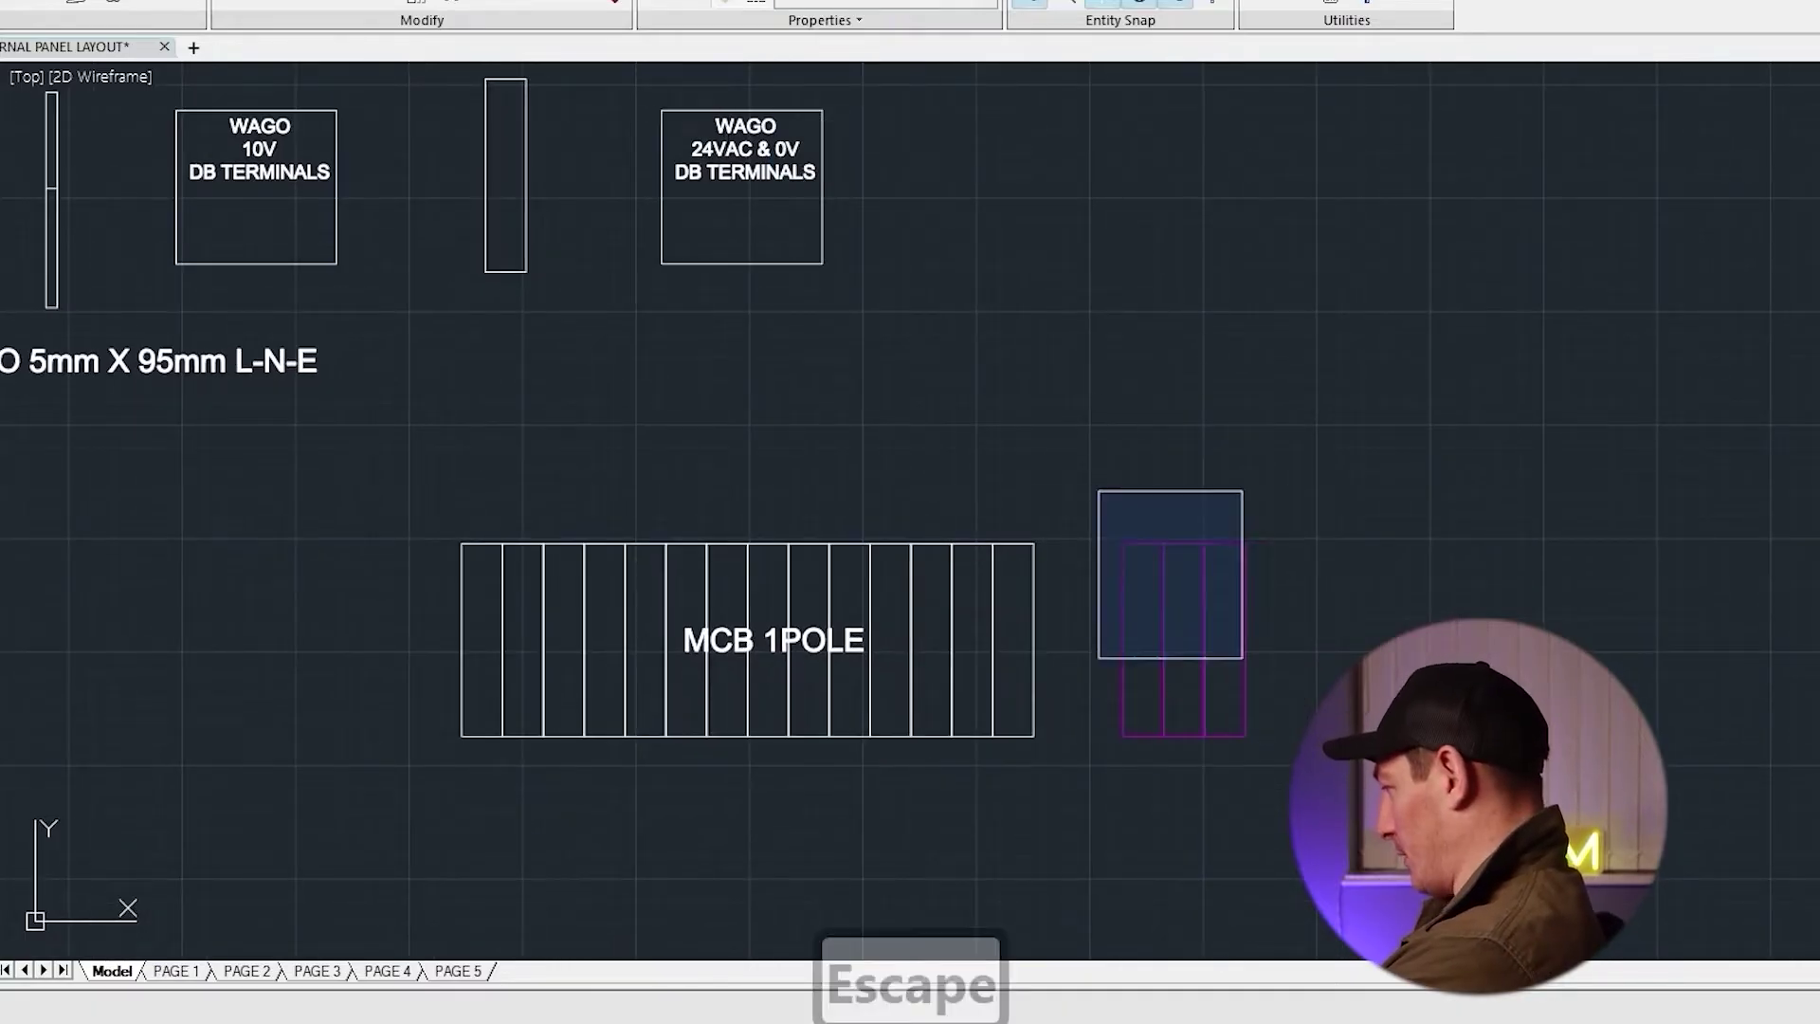
pyautogui.click(1243, 658)
pyautogui.press('m')
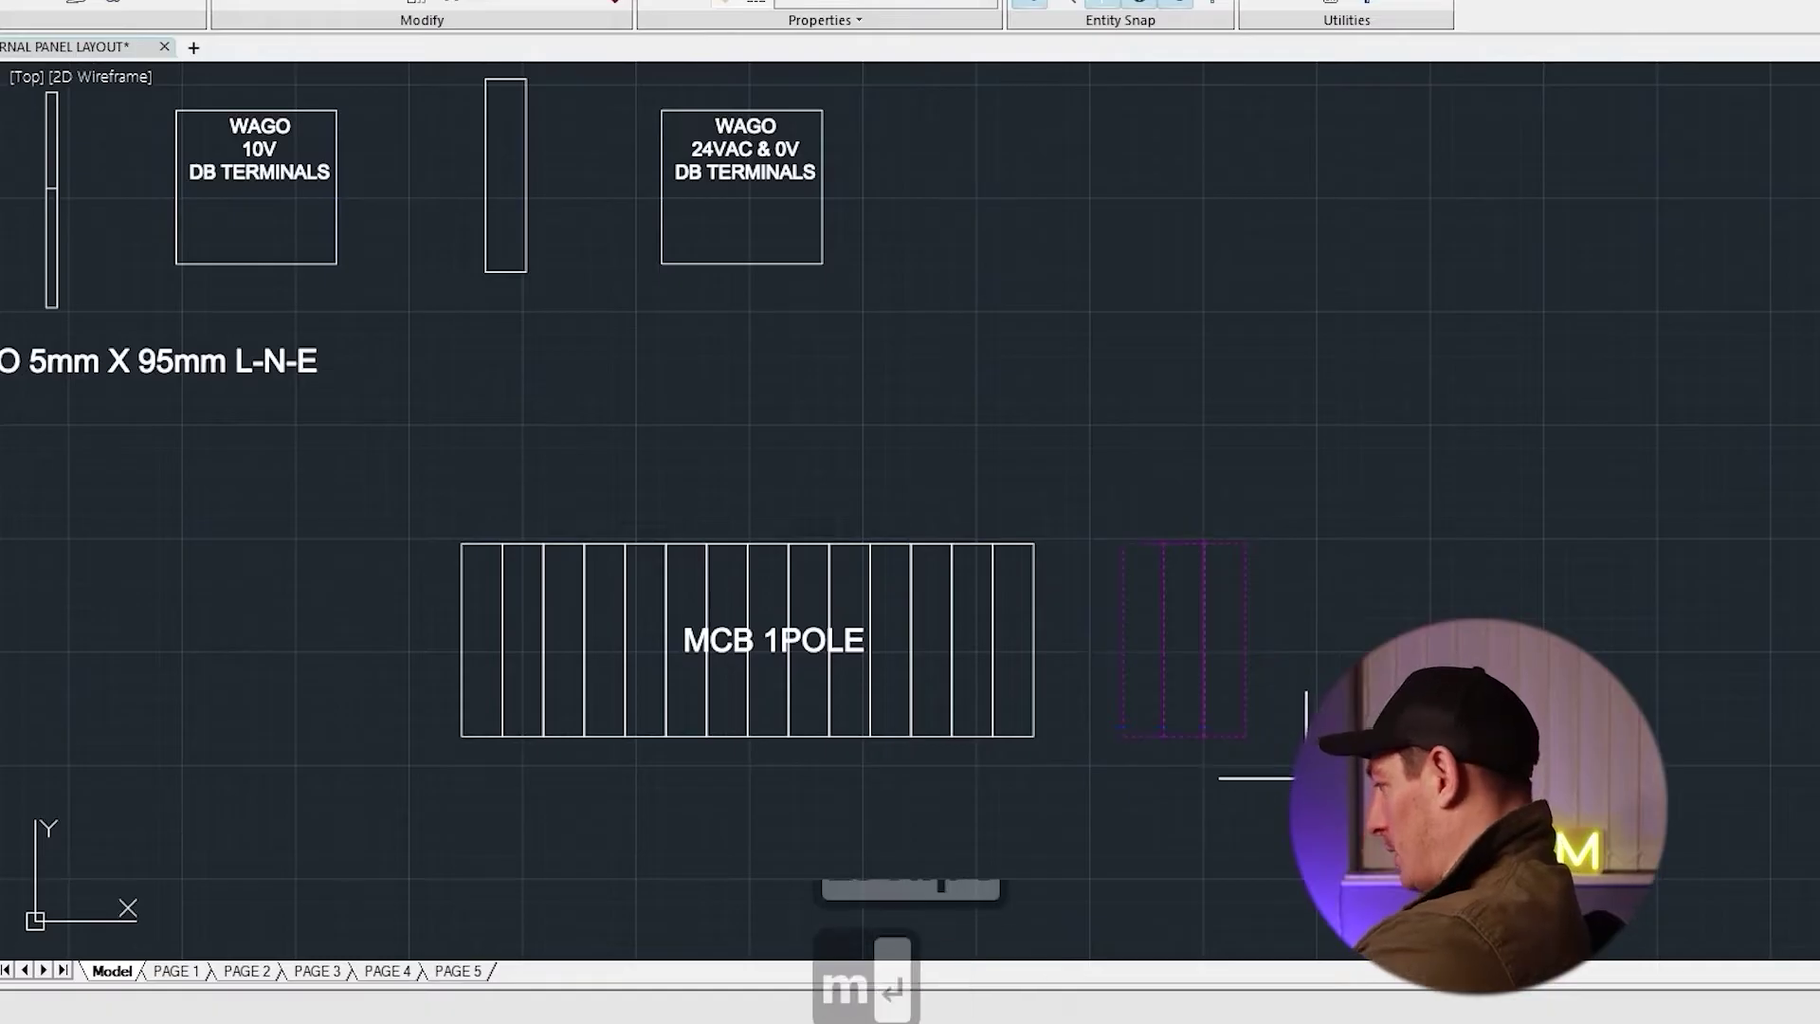
pyautogui.click(1121, 543)
pyautogui.click(1034, 544)
pyautogui.press('Escape')
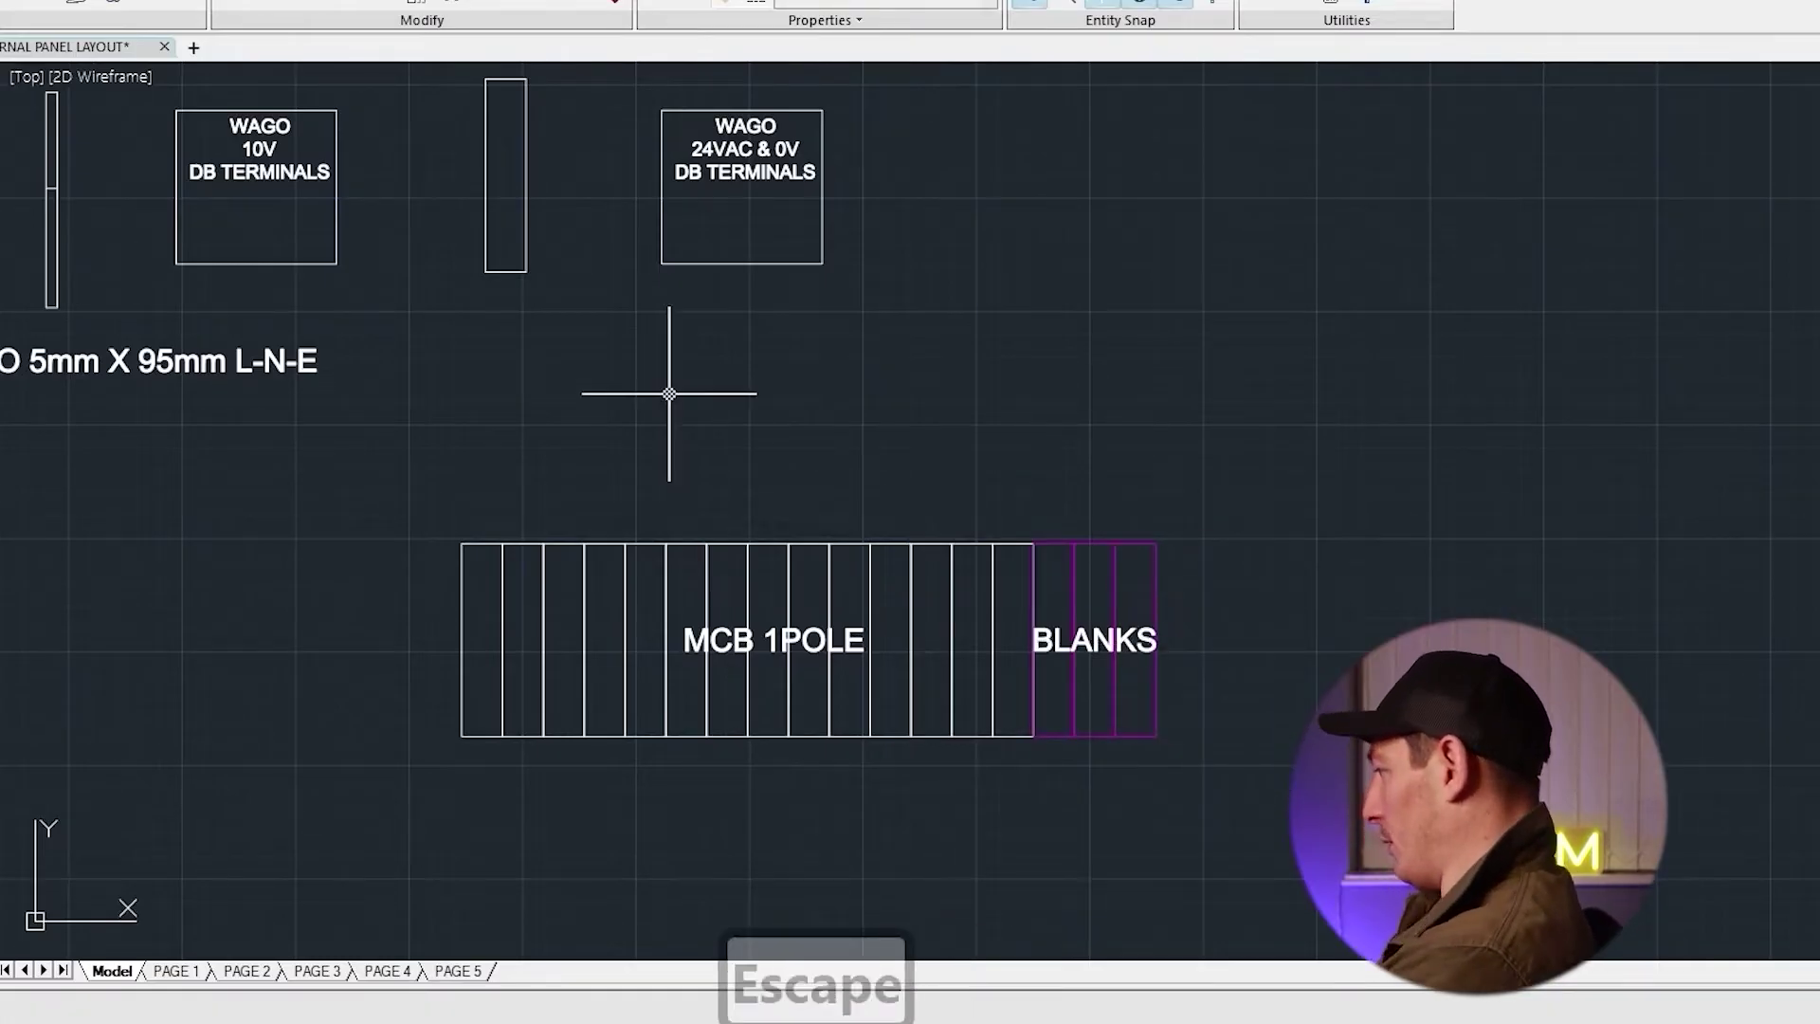
# Delete the tall thin rectangle
pyautogui.moveTo(666, 394); pyautogui.dragTo(793, 454, button='middle')
pyautogui.click(612, 237)
pyautogui.press('Delete')
# Window-select the MCB and BLANKS row and move it up beside the other parts
pyautogui.click(546, 517)
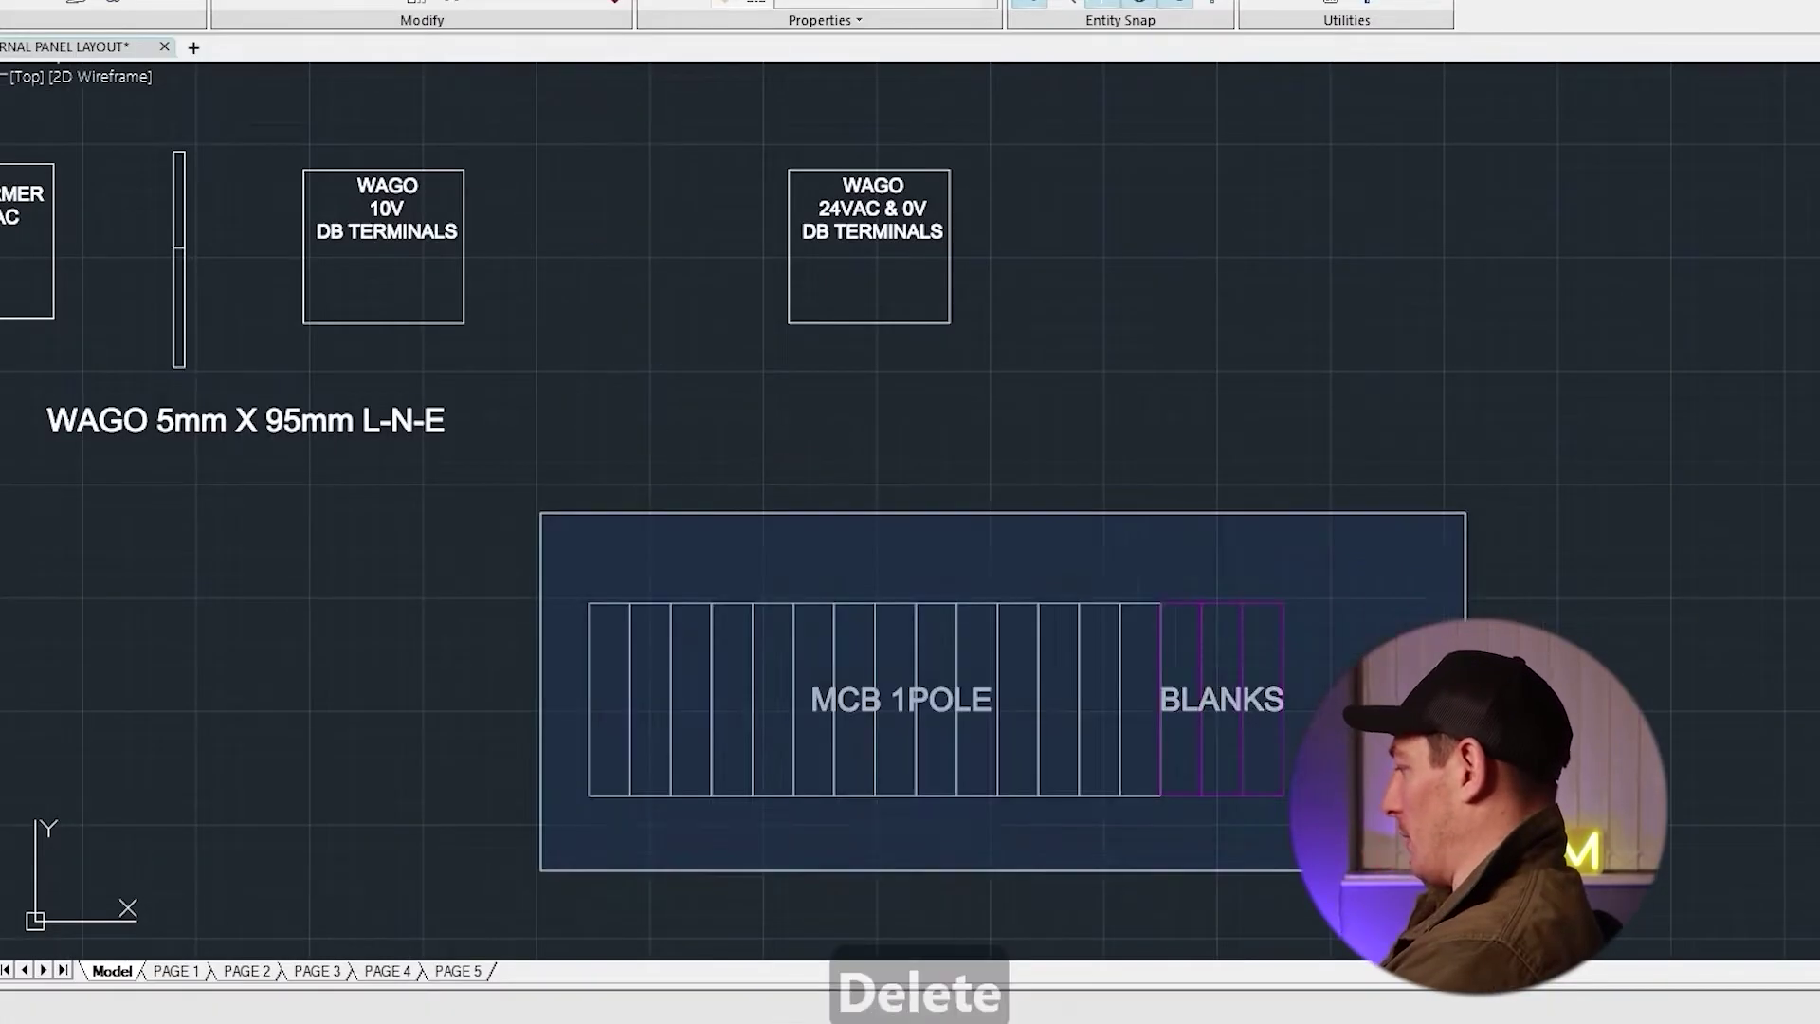
pyautogui.click(1462, 874)
pyautogui.moveTo(1080, 652); pyautogui.dragTo(1015, 520)
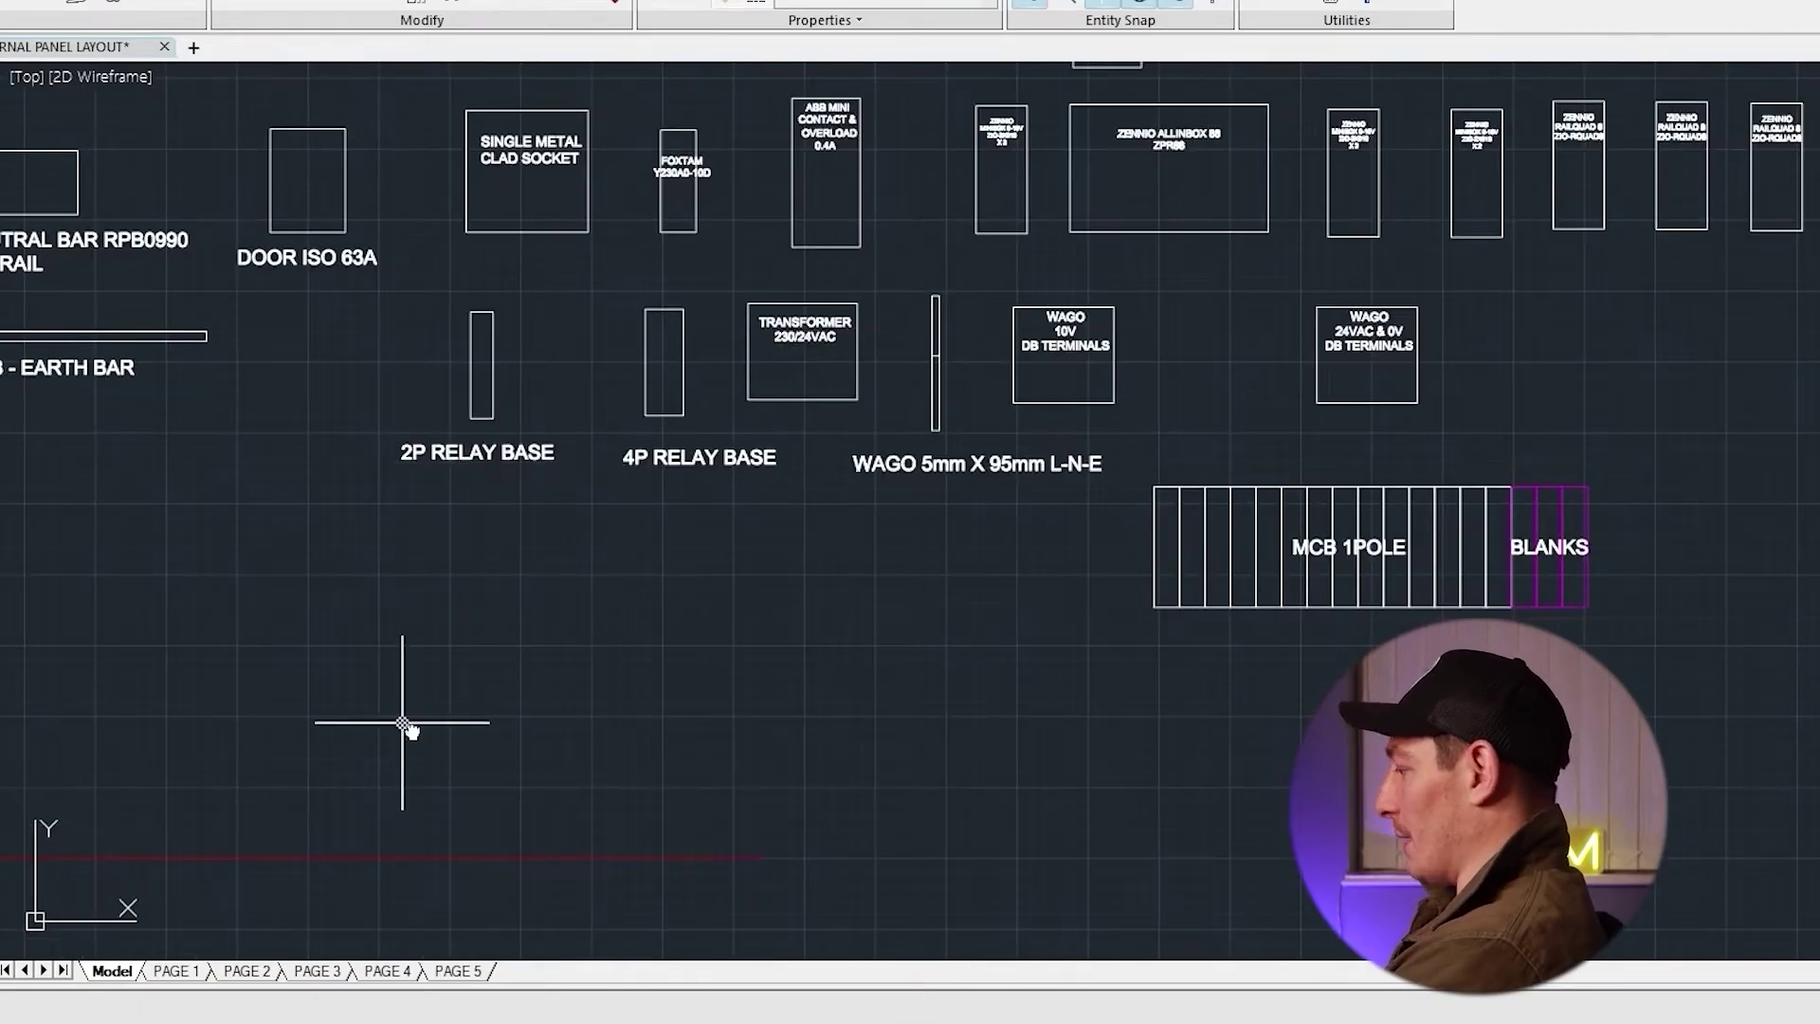
pyautogui.scroll(-3, 406, 731)
pyautogui.scroll(3, 544, 570)
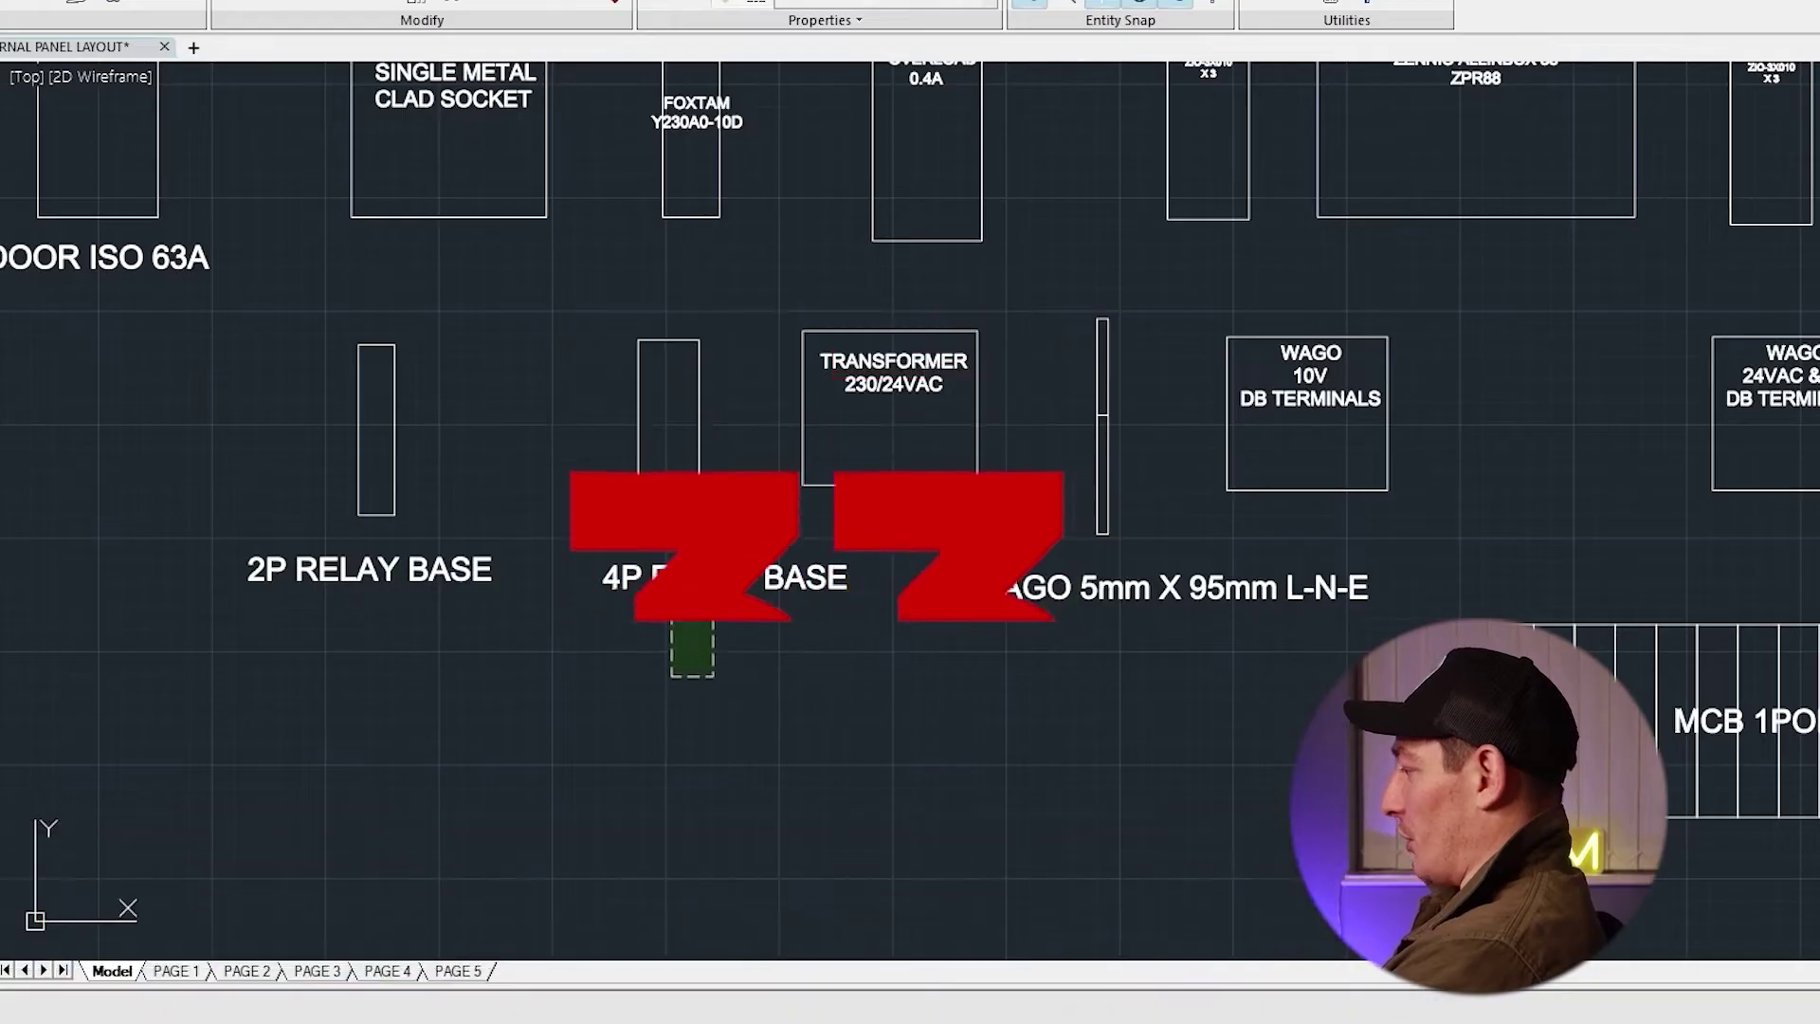
# Delete the 4P relay base and copy the 2P relay base into a row
pyautogui.click(651, 494)
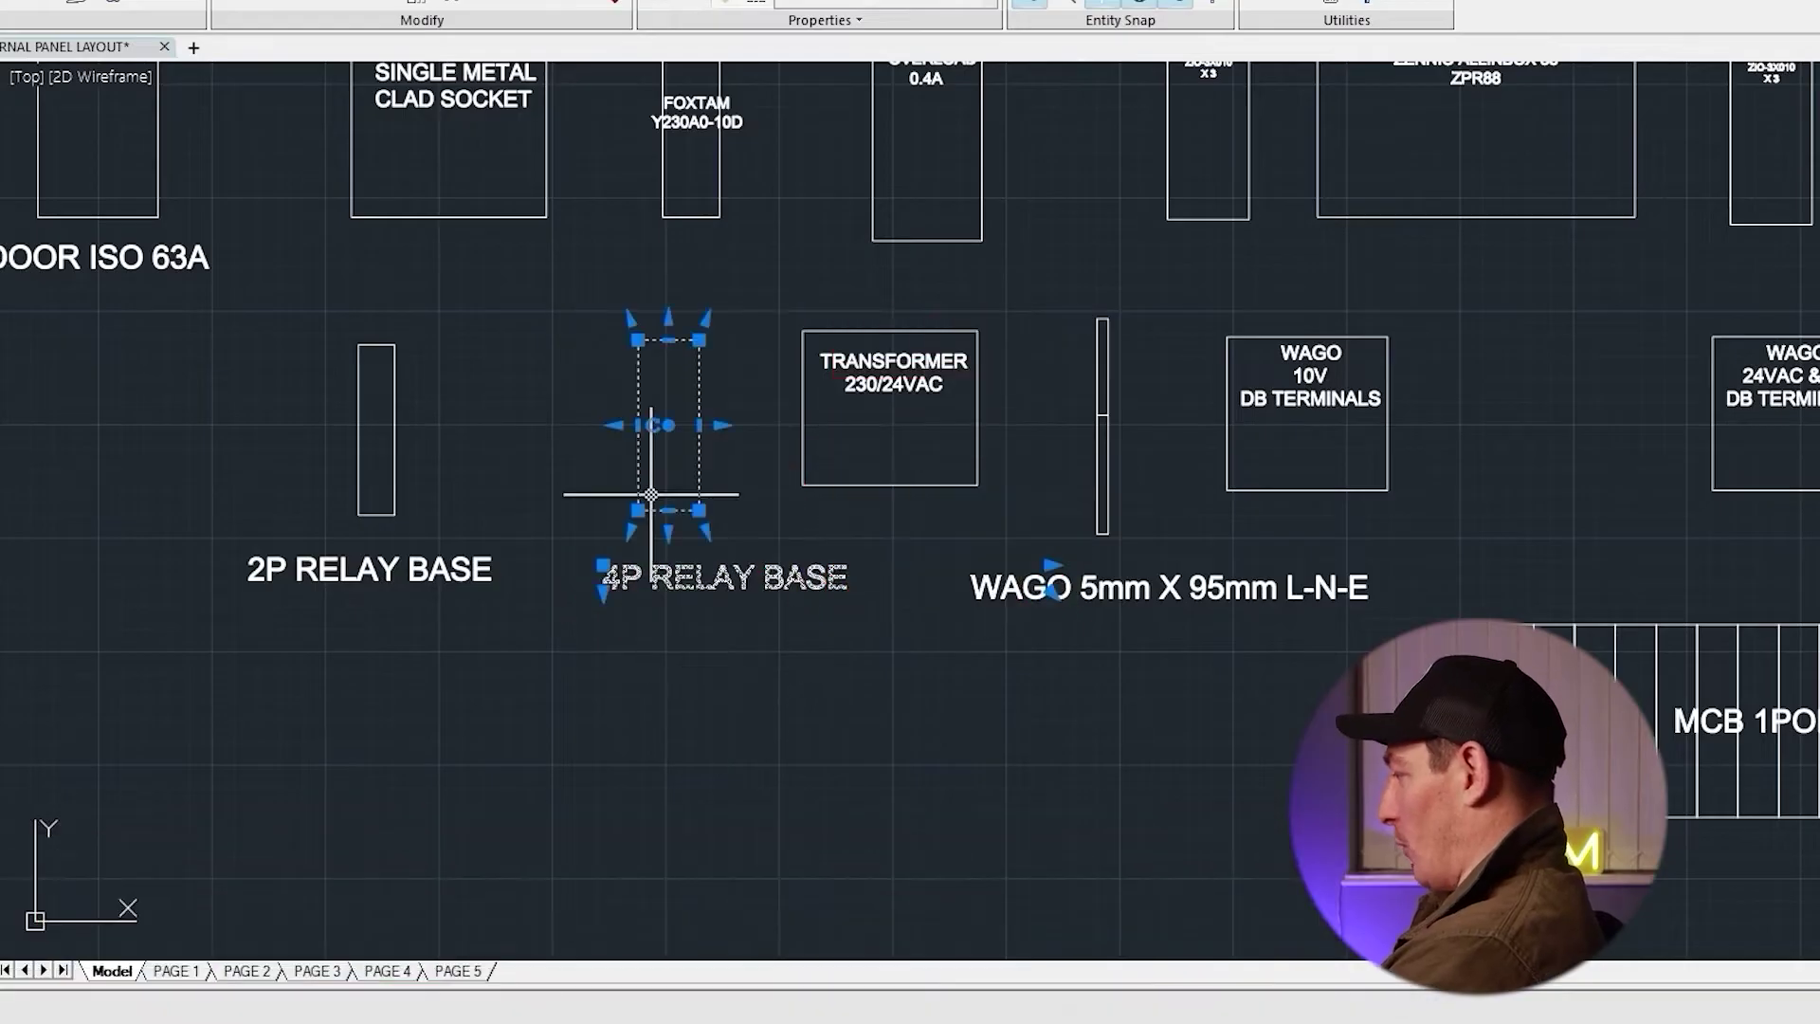
pyautogui.press('Delete')
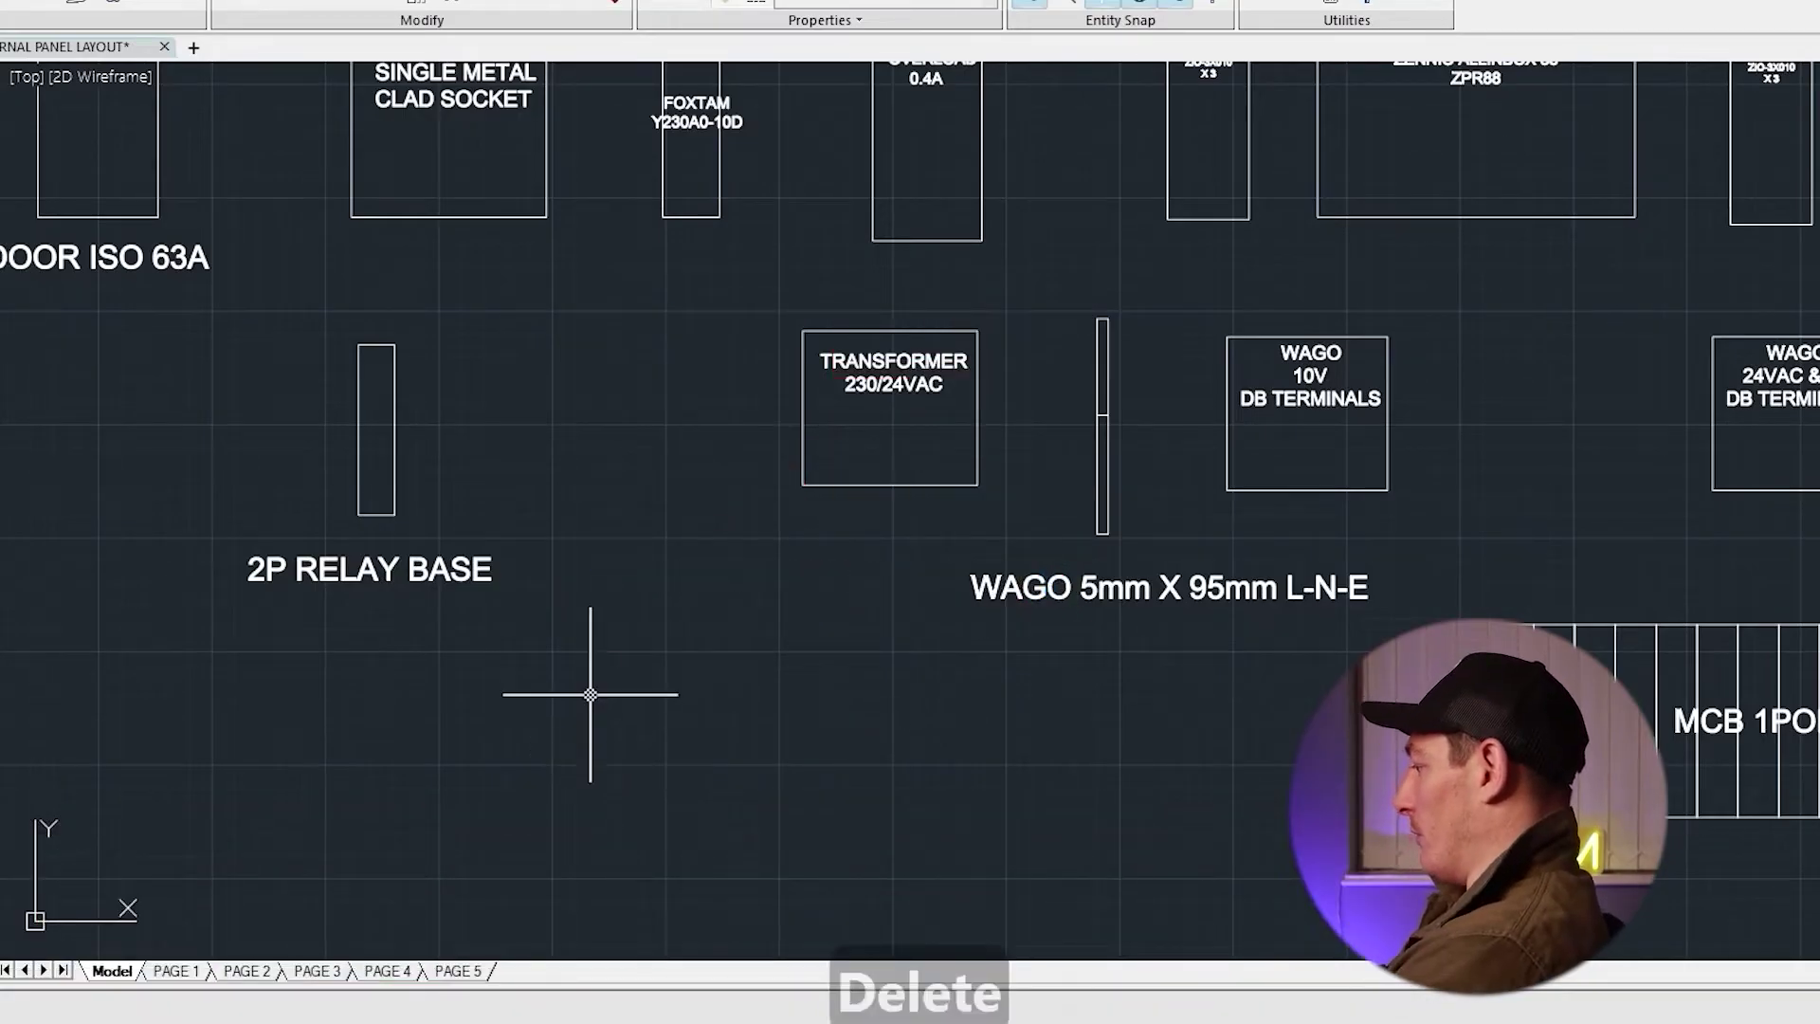
pyautogui.scroll(-2, 596, 694)
pyautogui.click(446, 542)
pyautogui.write('c')
pyautogui.press('Return')
pyautogui.click(446, 477)
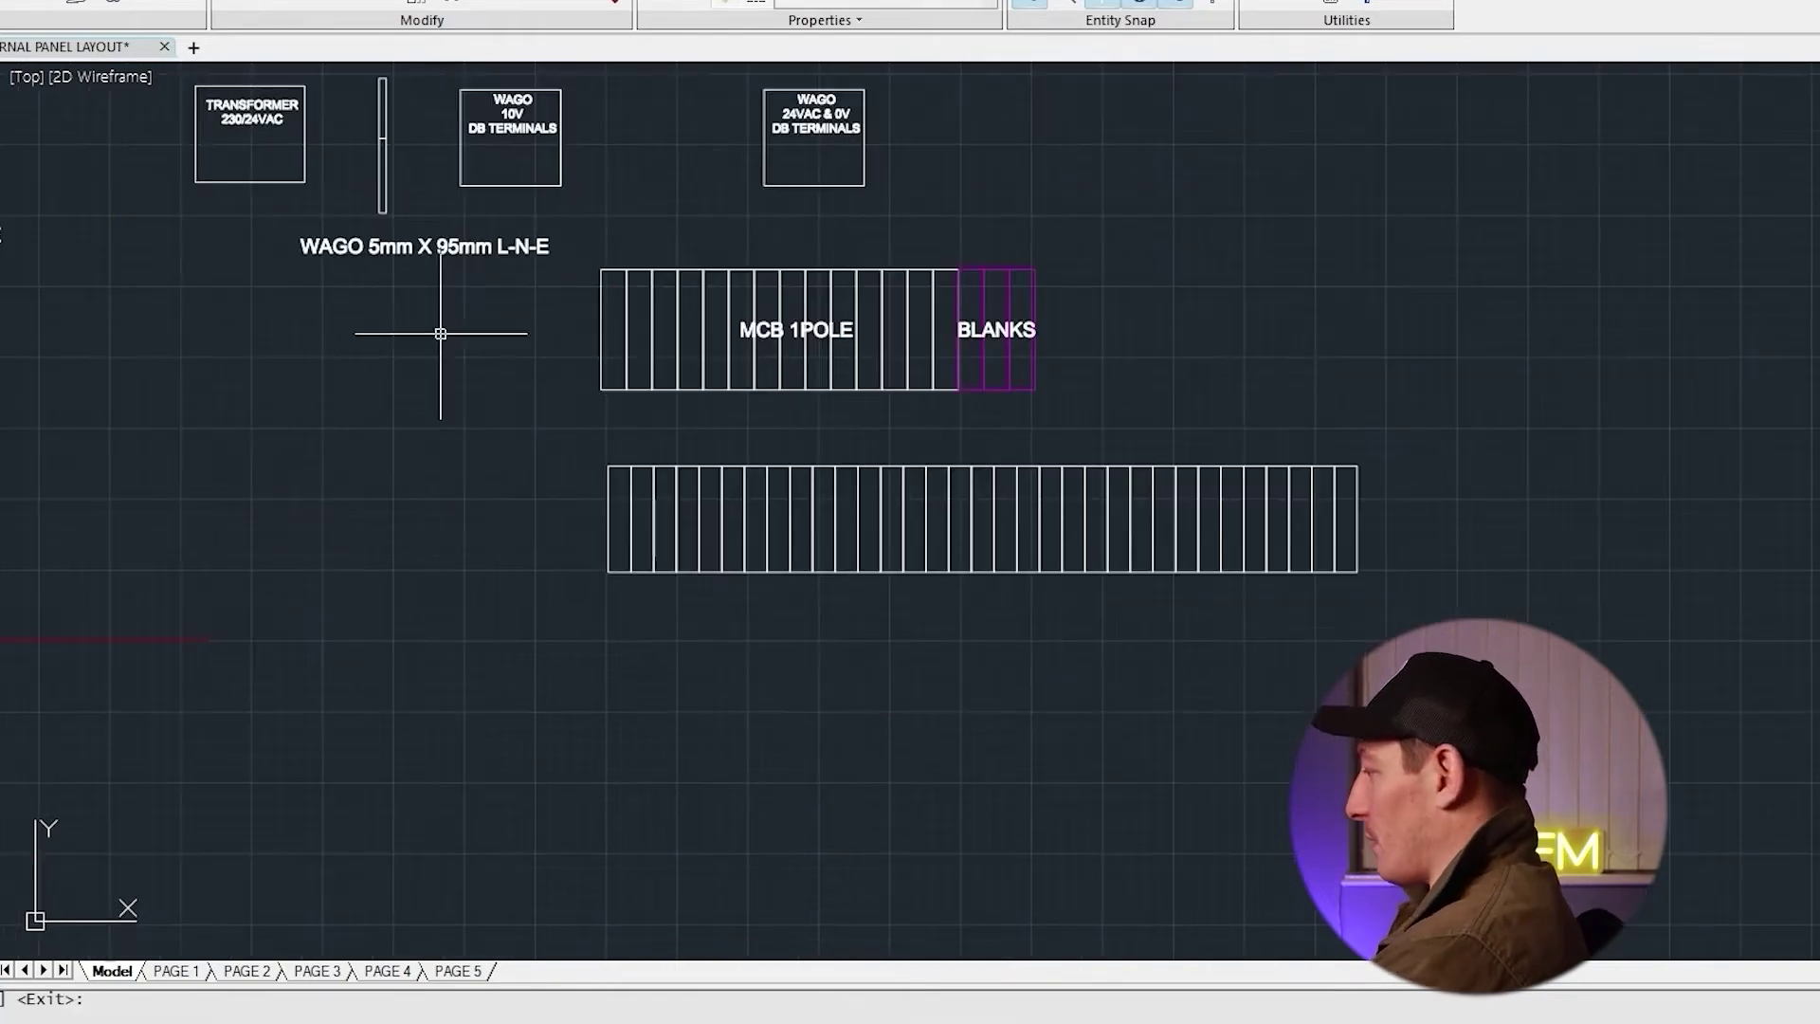
# Copy the 2P RELAY BASE label onto the new relay base row
pyautogui.moveTo(441, 333); pyautogui.dragTo(801, 389, button='middle')
pyautogui.click(317, 293)
pyautogui.hotkey('ctrl', 'c')
pyautogui.hotkey('ctrl', 'v')
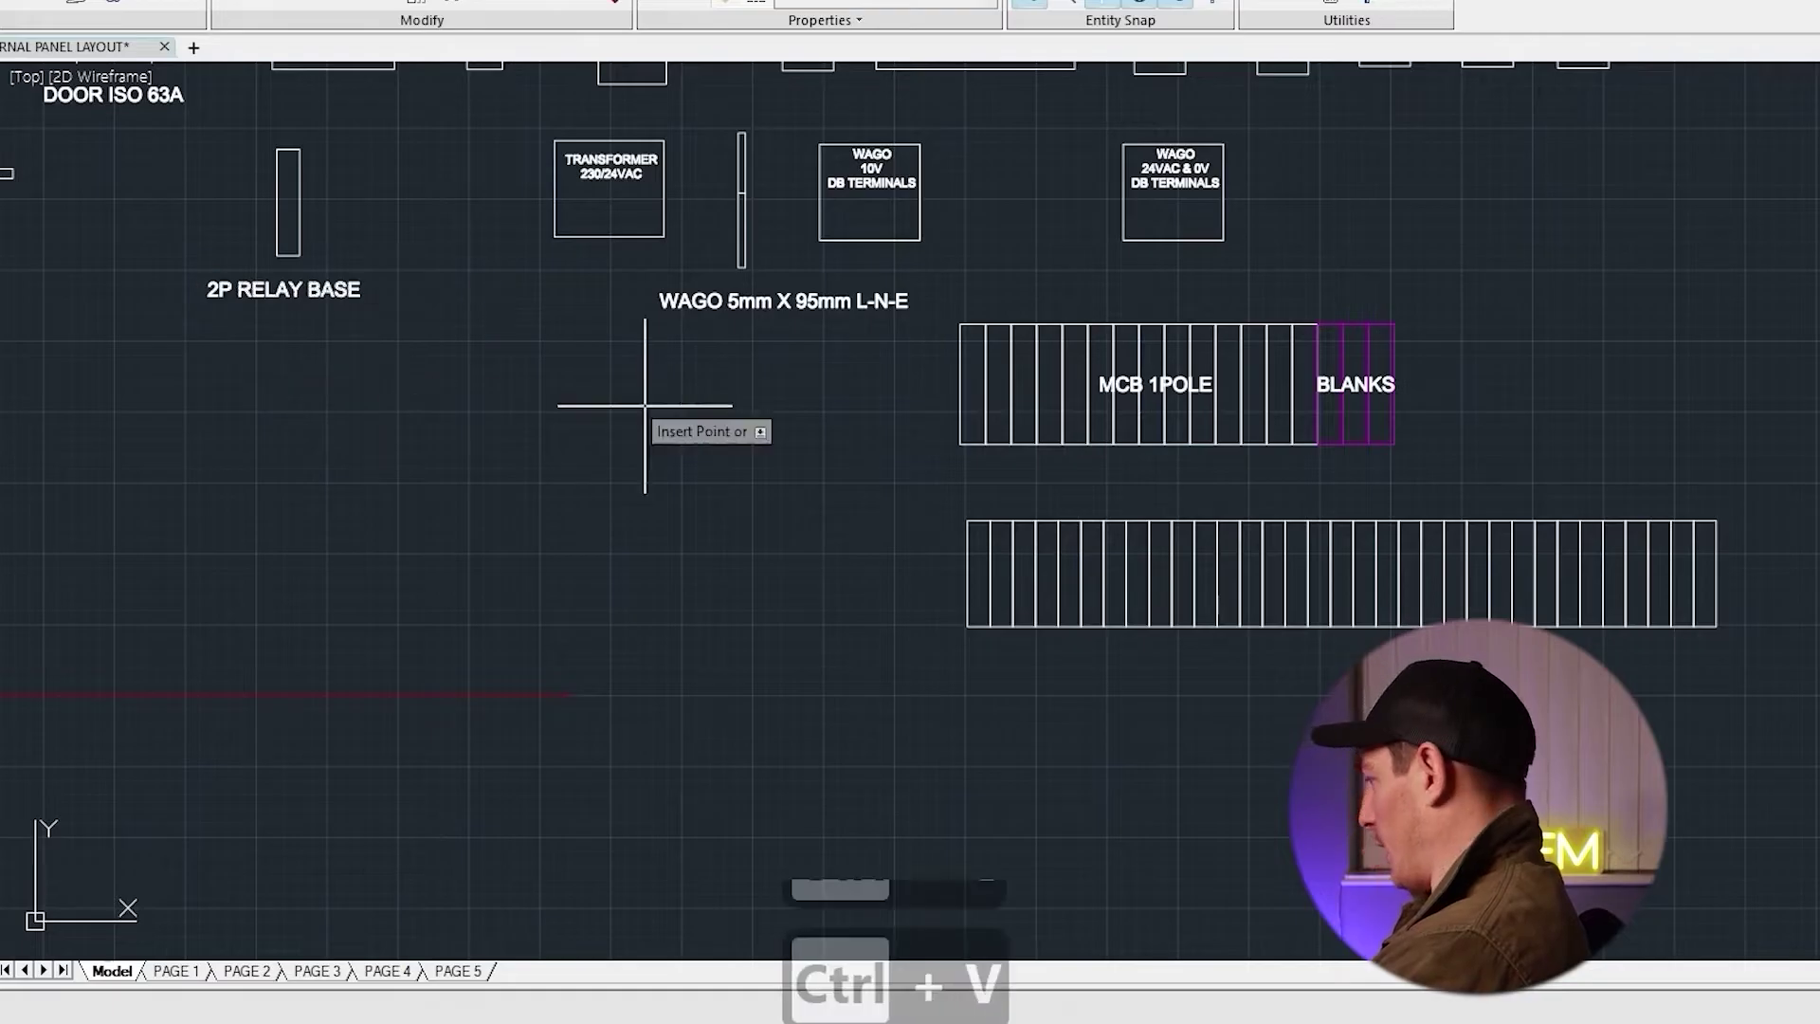
pyautogui.click(1237, 595)
# Delete the original relay base and its label
pyautogui.click(390, 350)
pyautogui.click(275, 243)
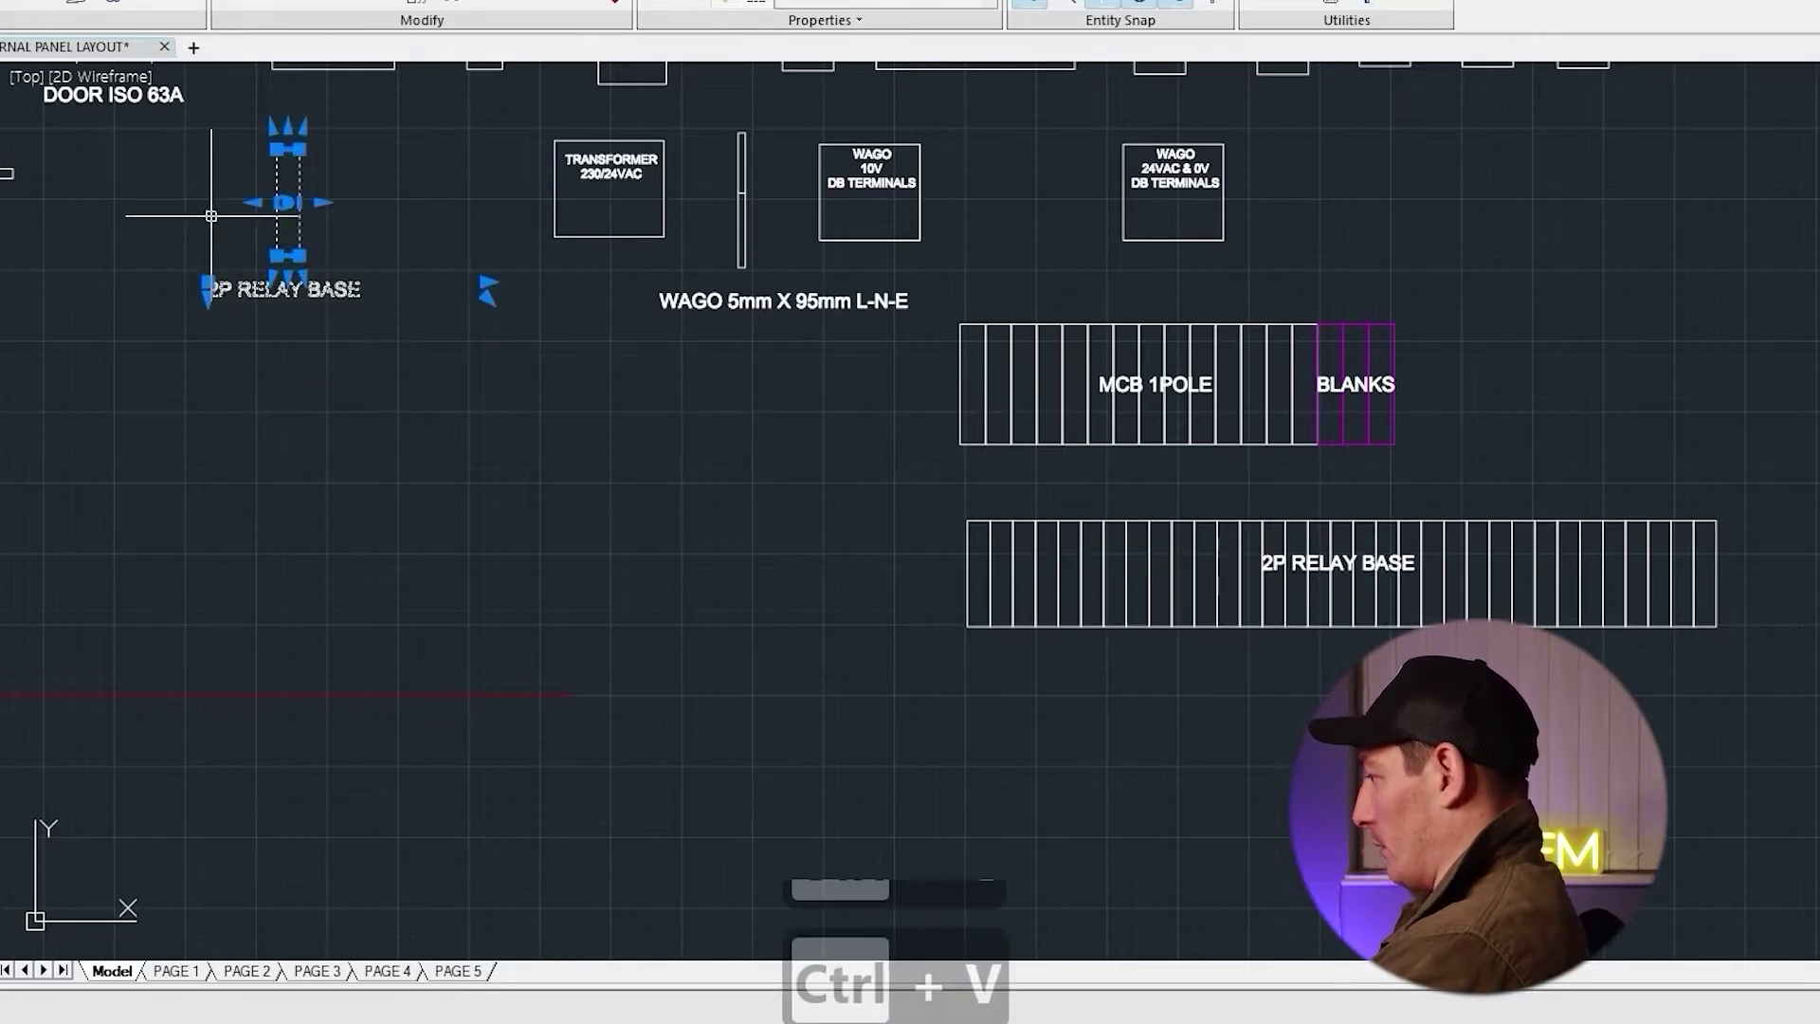
pyautogui.press('Delete')
pyautogui.moveTo(1173, 565); pyautogui.dragTo(813, 540, button='middle')
pyautogui.scroll(2, 740, 455)
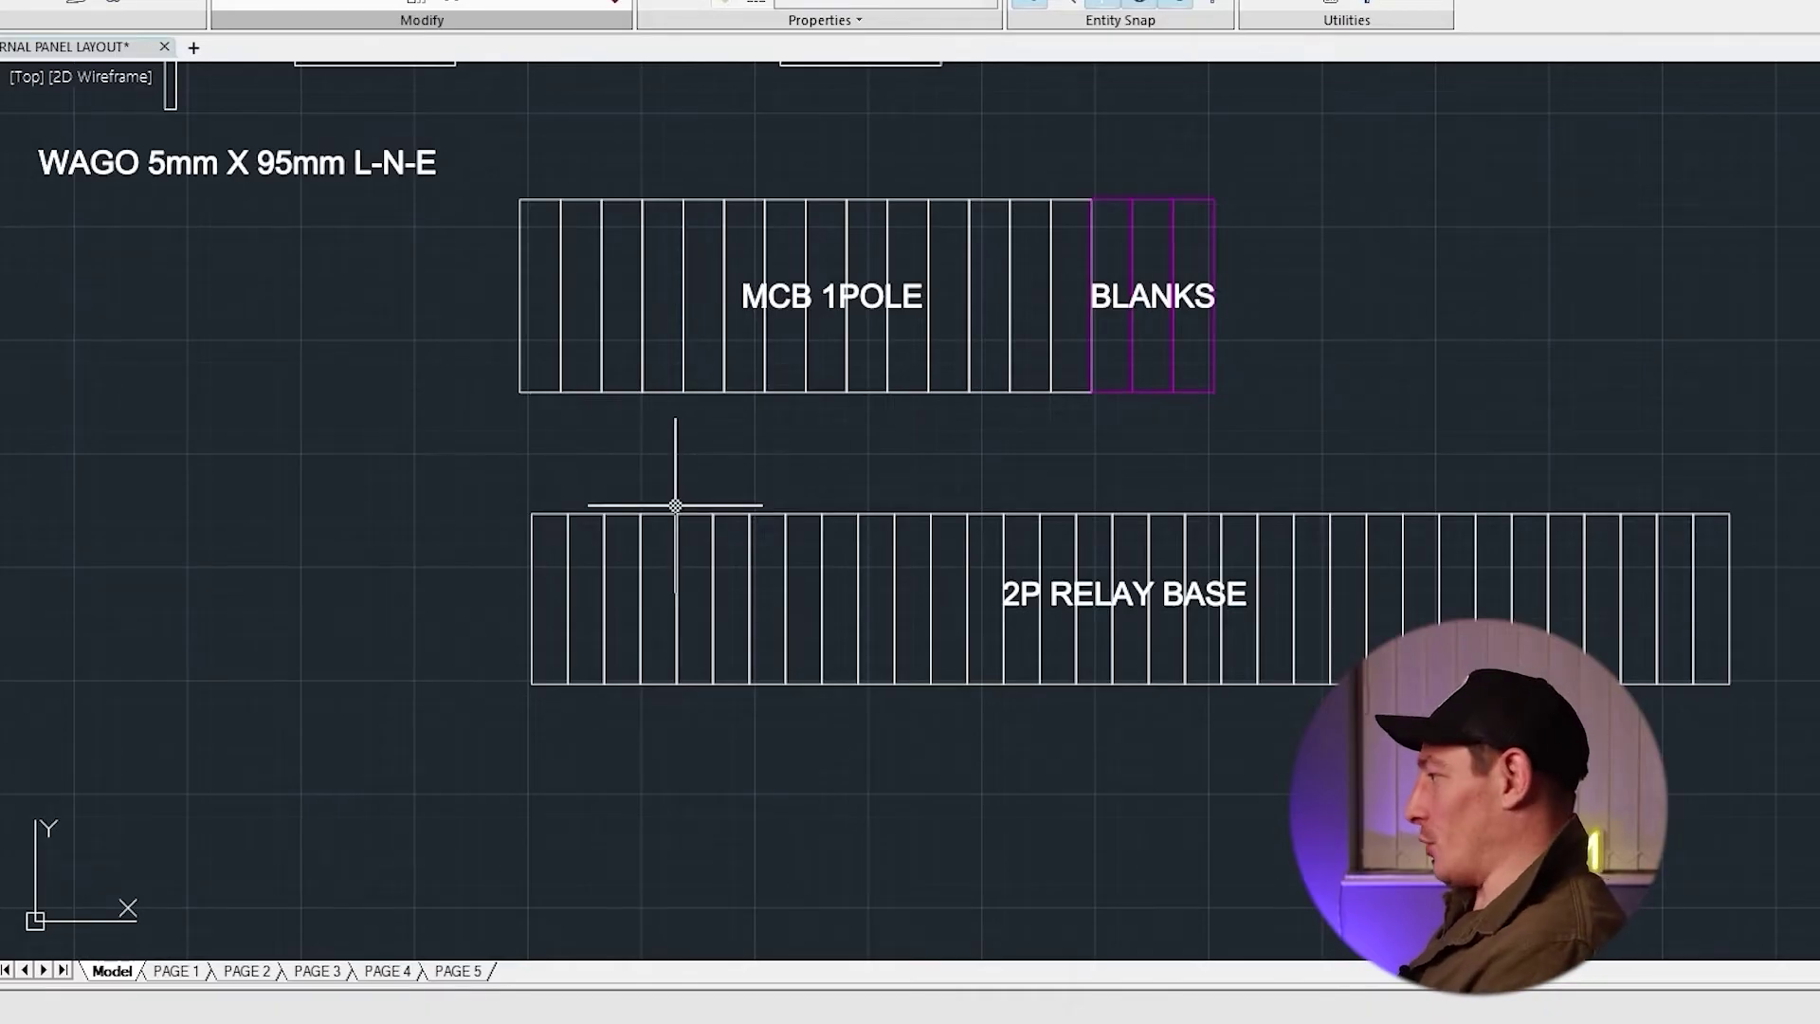
# Bring the transformer and WAGO boxes into view and open the array settings
pyautogui.moveTo(454, 358)
pyautogui.mouseDown(button='middle')
pyautogui.moveTo(443, 435)
pyautogui.moveTo(615, 638)
pyautogui.mouseUp(button='middle')
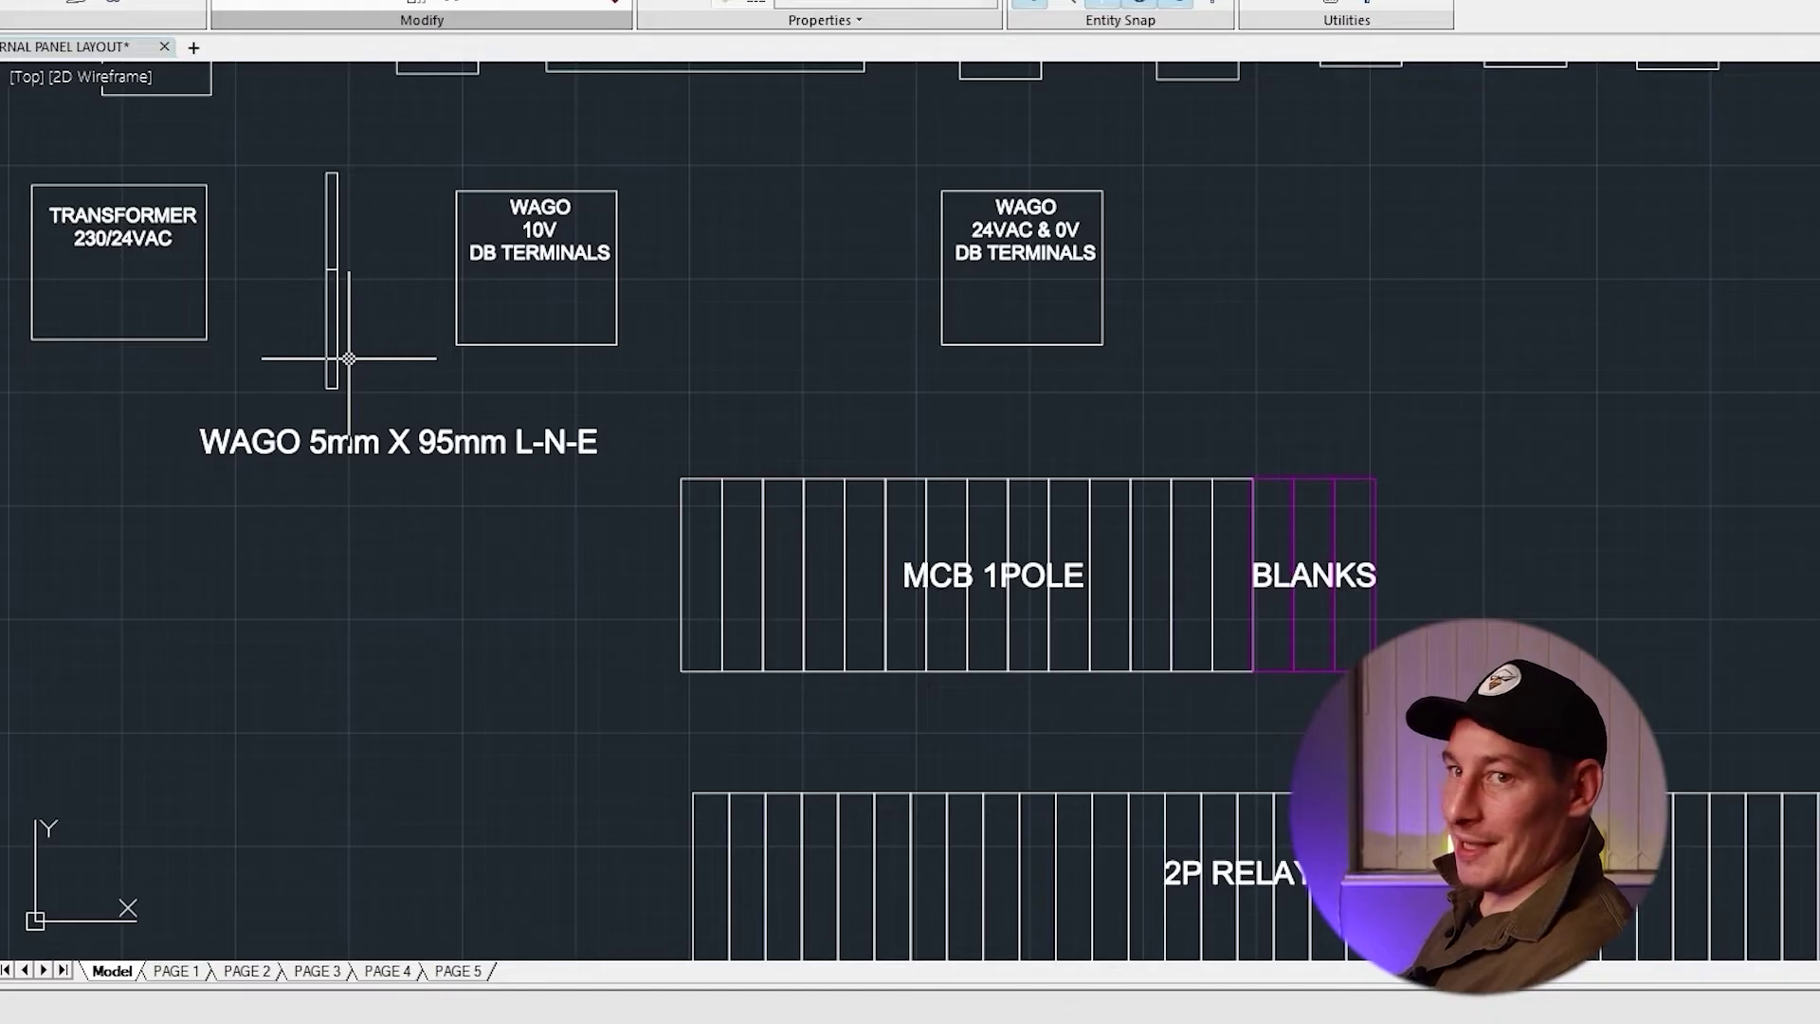
pyautogui.moveTo(298, 203); pyautogui.dragTo(268, 270, button='middle')
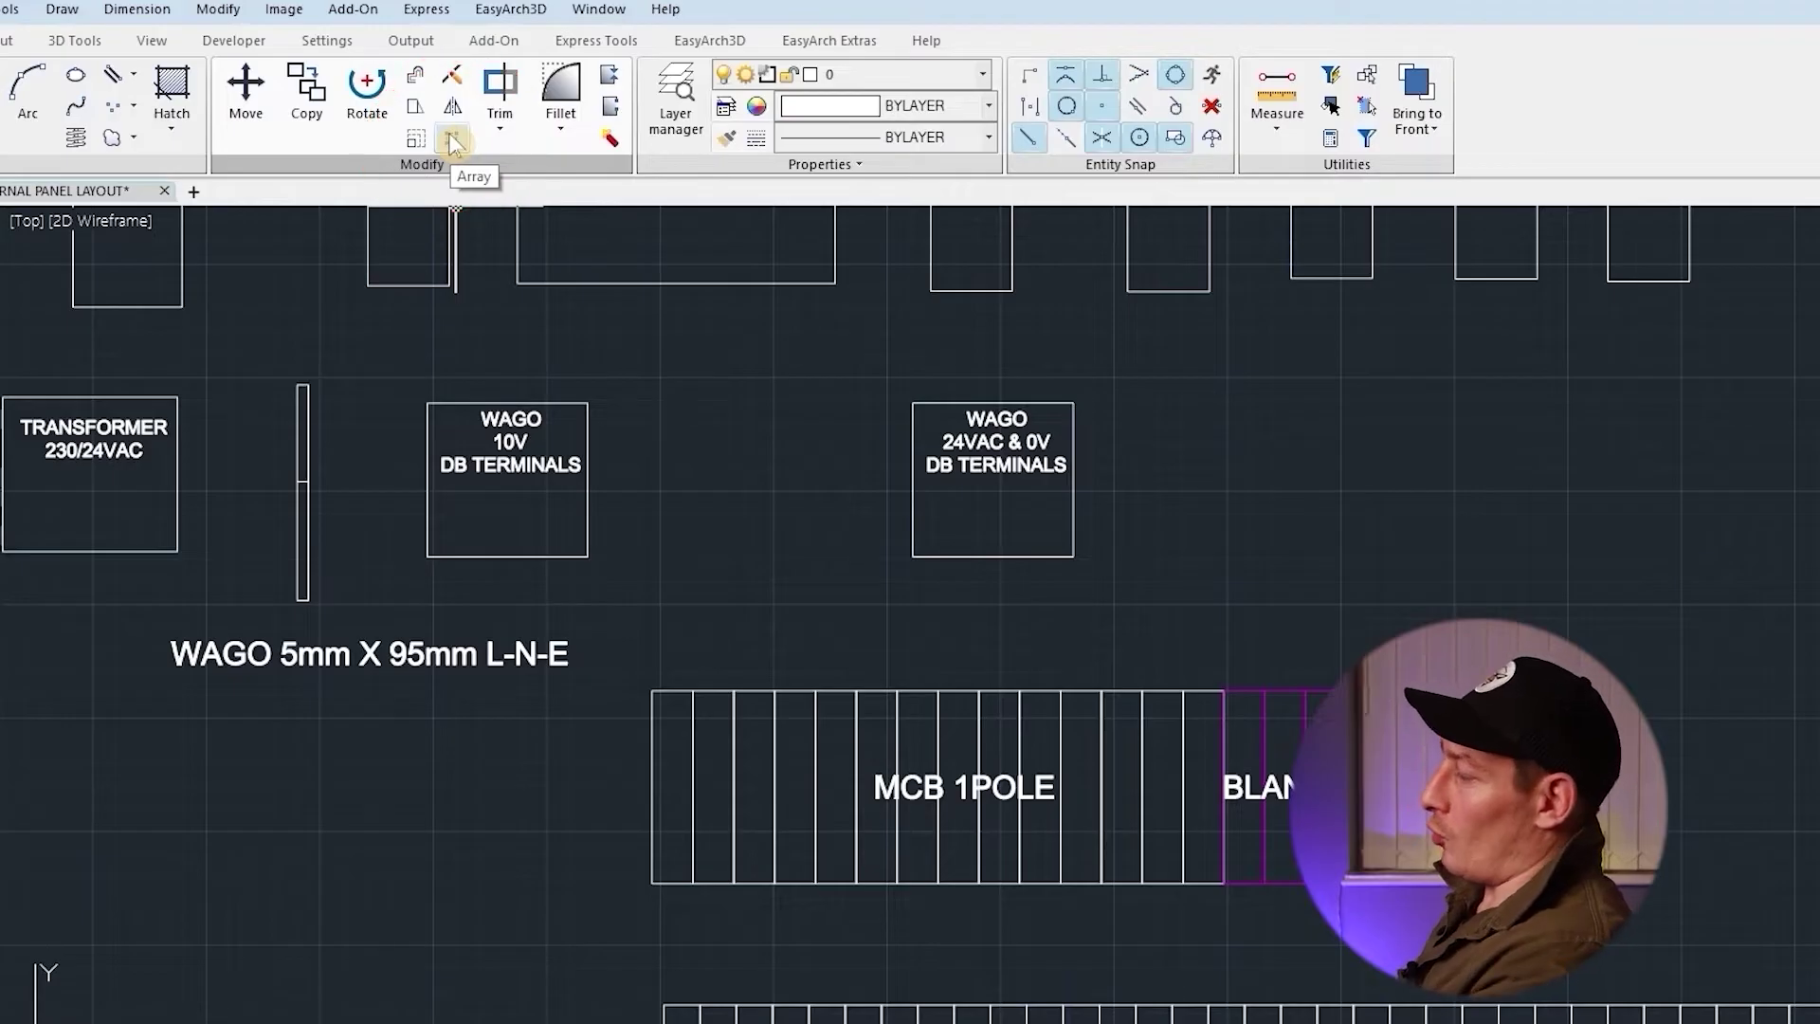
pyautogui.click(452, 139)
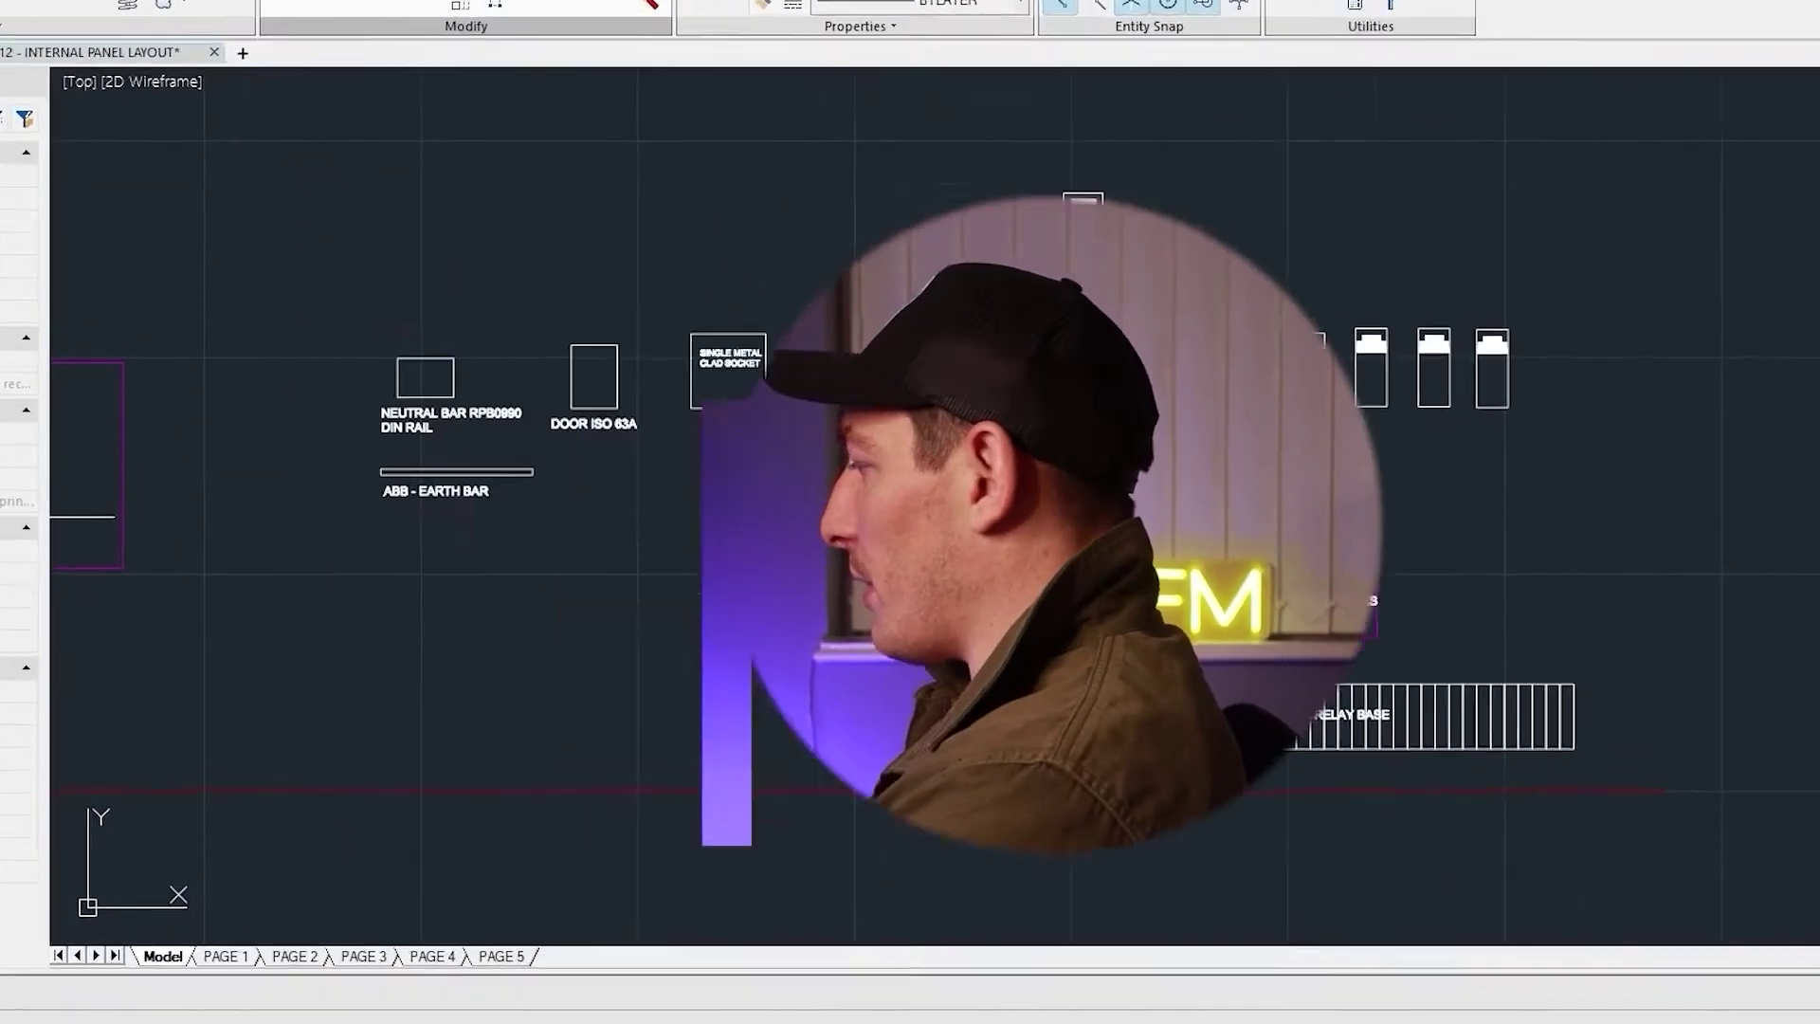
pyautogui.scroll(2, 1025, 603)
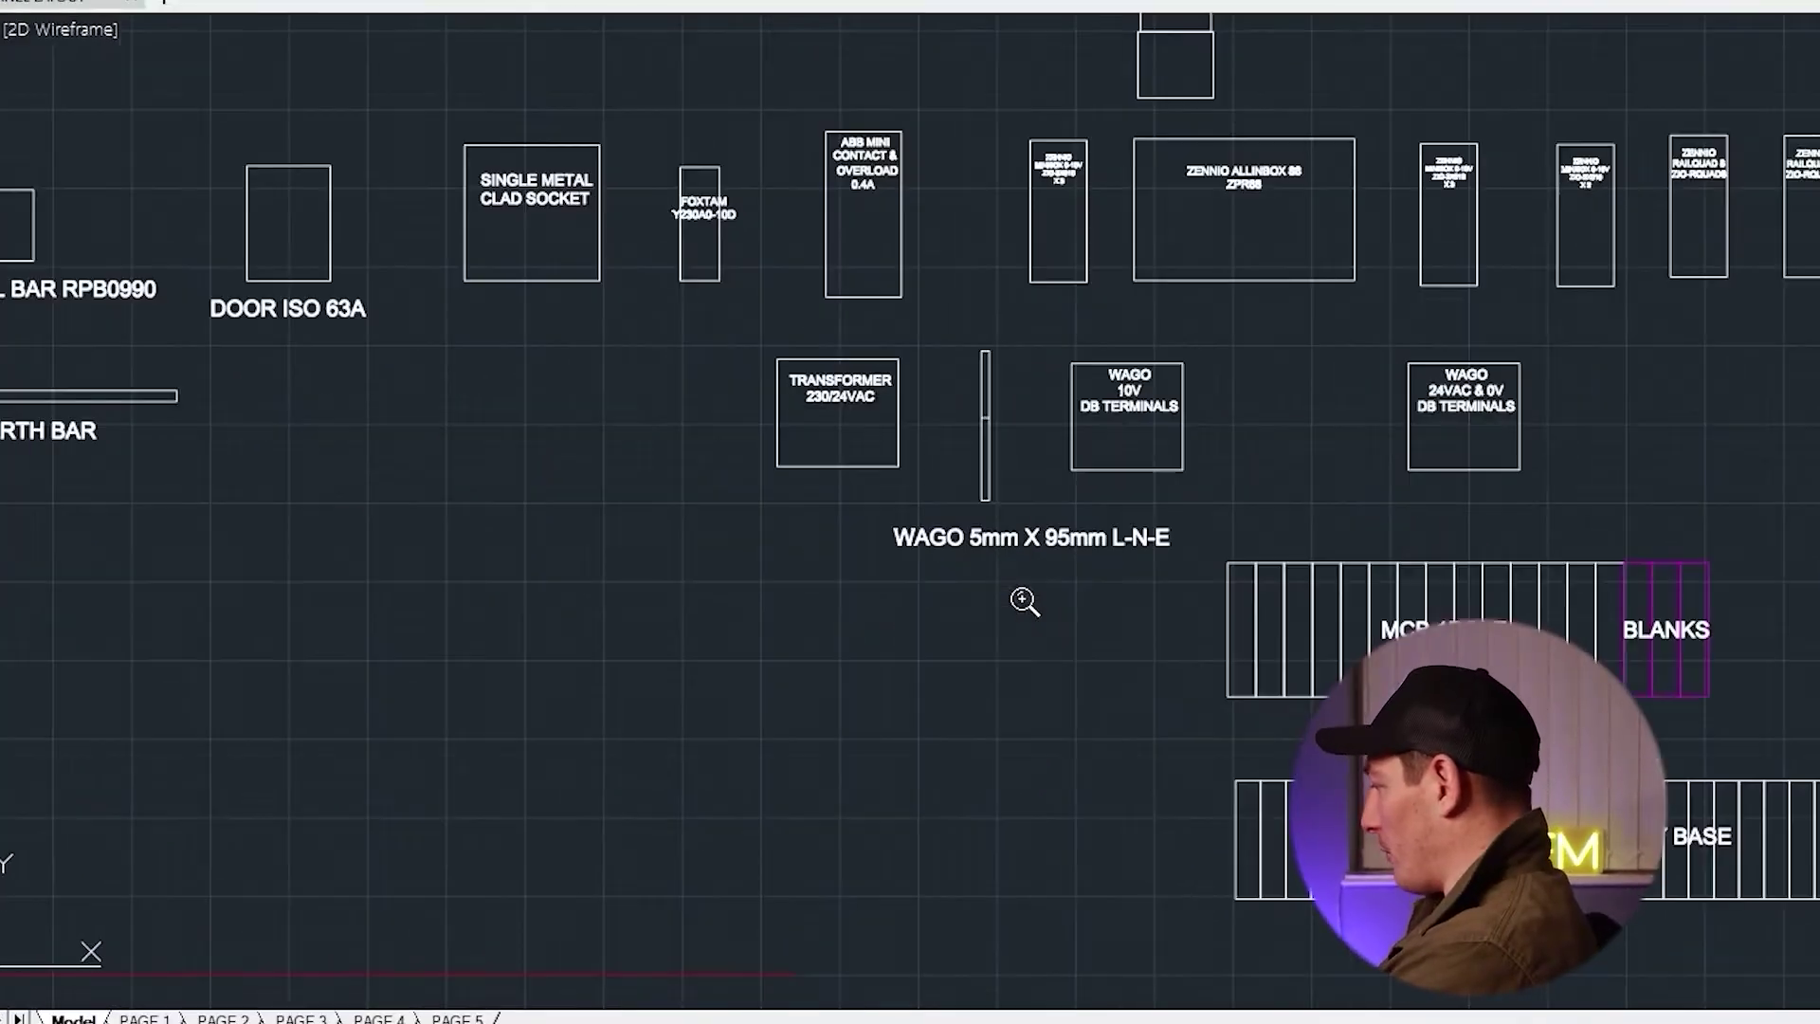
# Cut and paste the WAGO 5mm X 95mm L-N-E terminal above the other parts
pyautogui.click(984, 472)
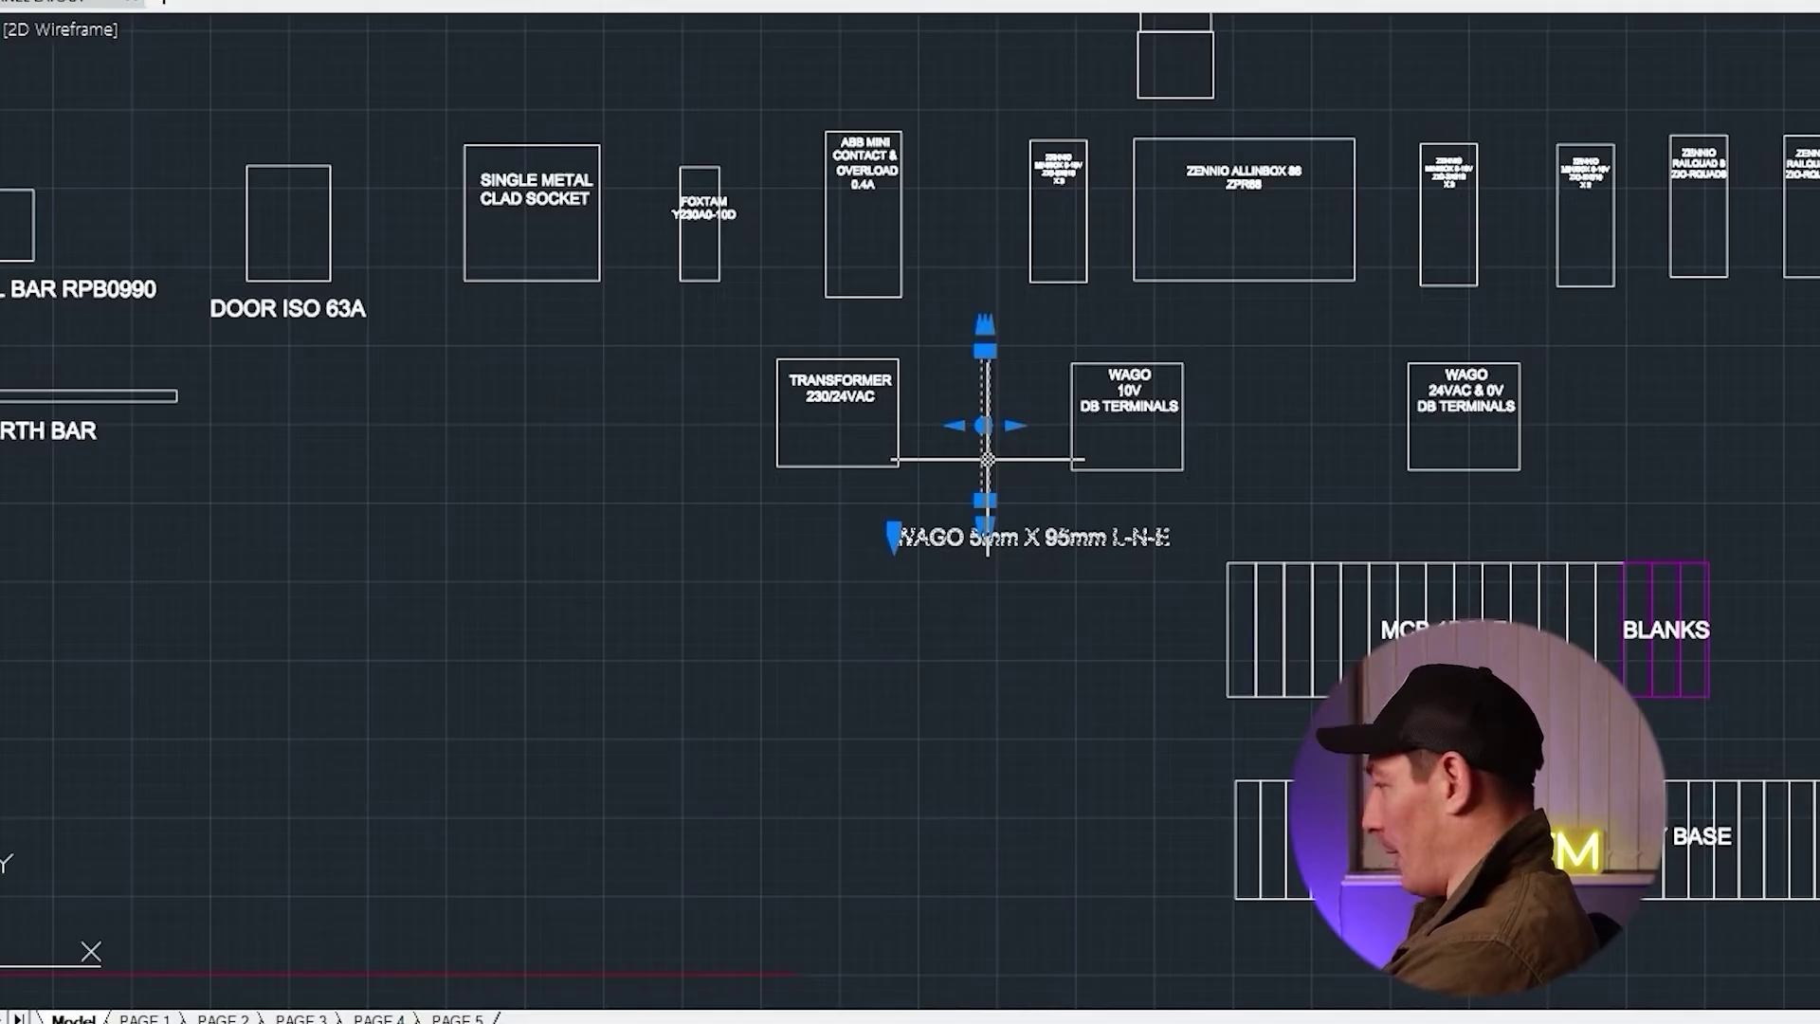
pyautogui.hotkey('ctrl', 'x')
pyautogui.hotkey('ctrl', 'v')
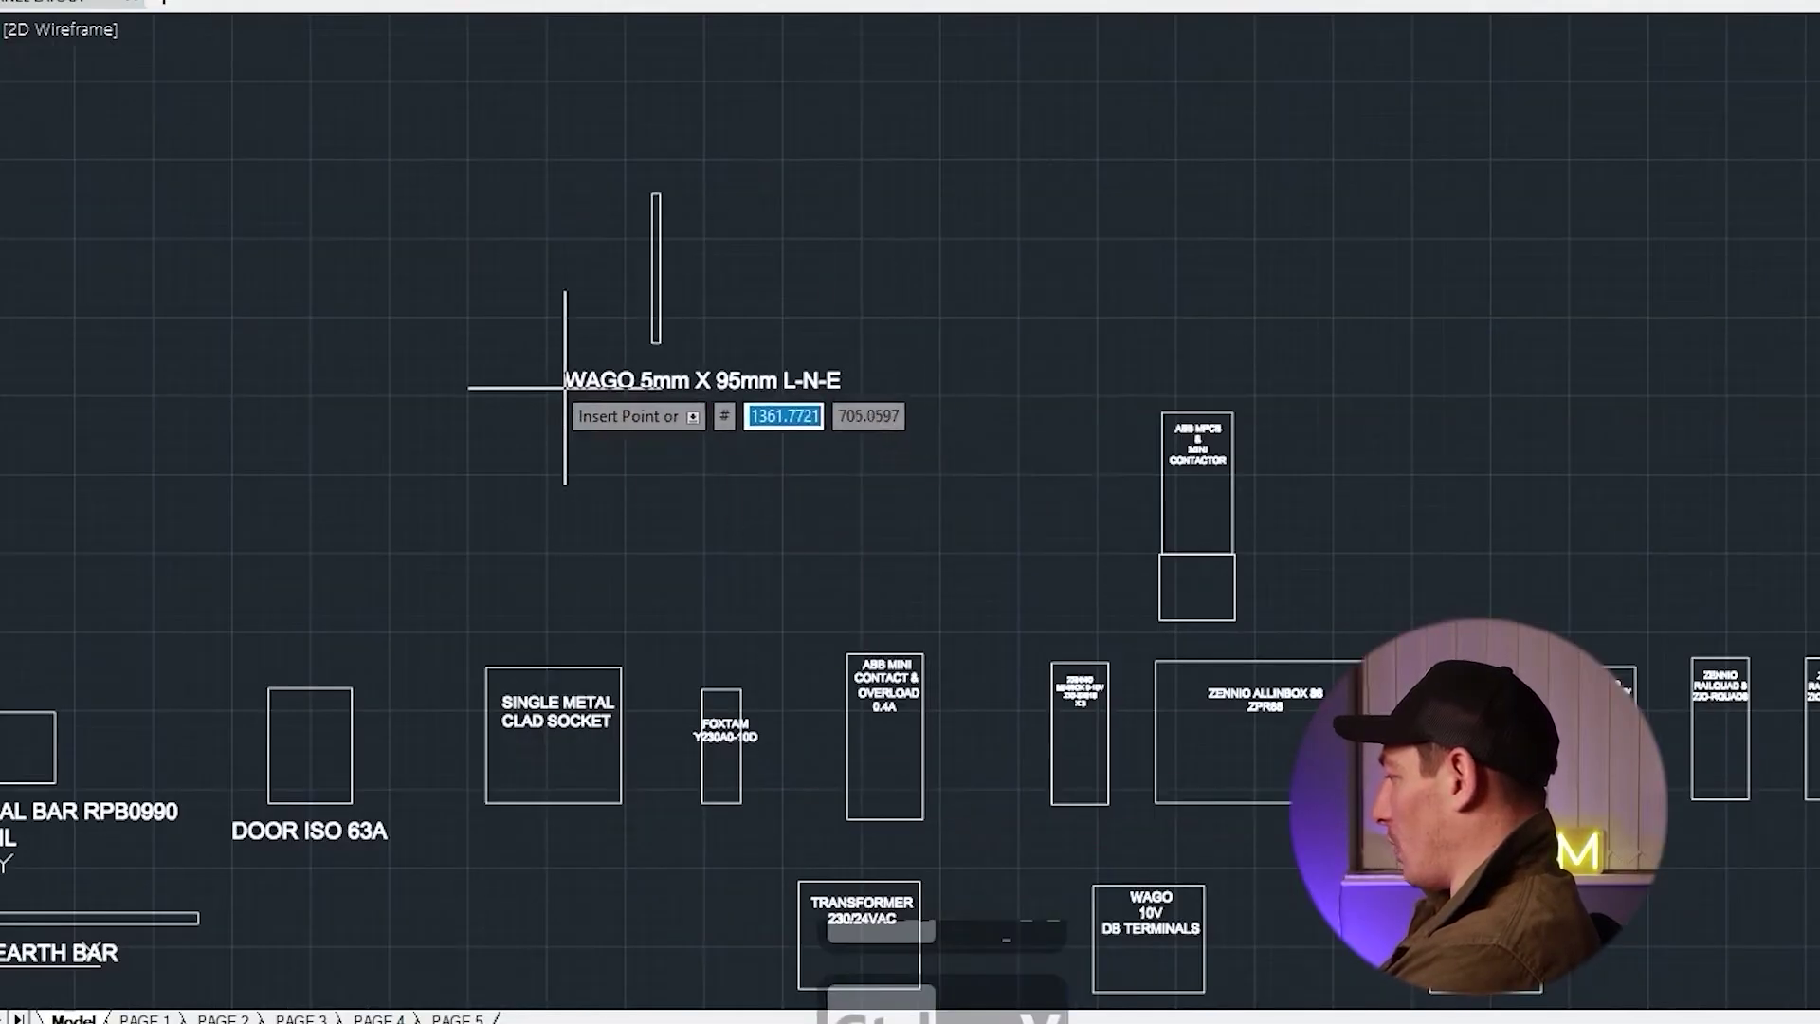
pyautogui.click(565, 389)
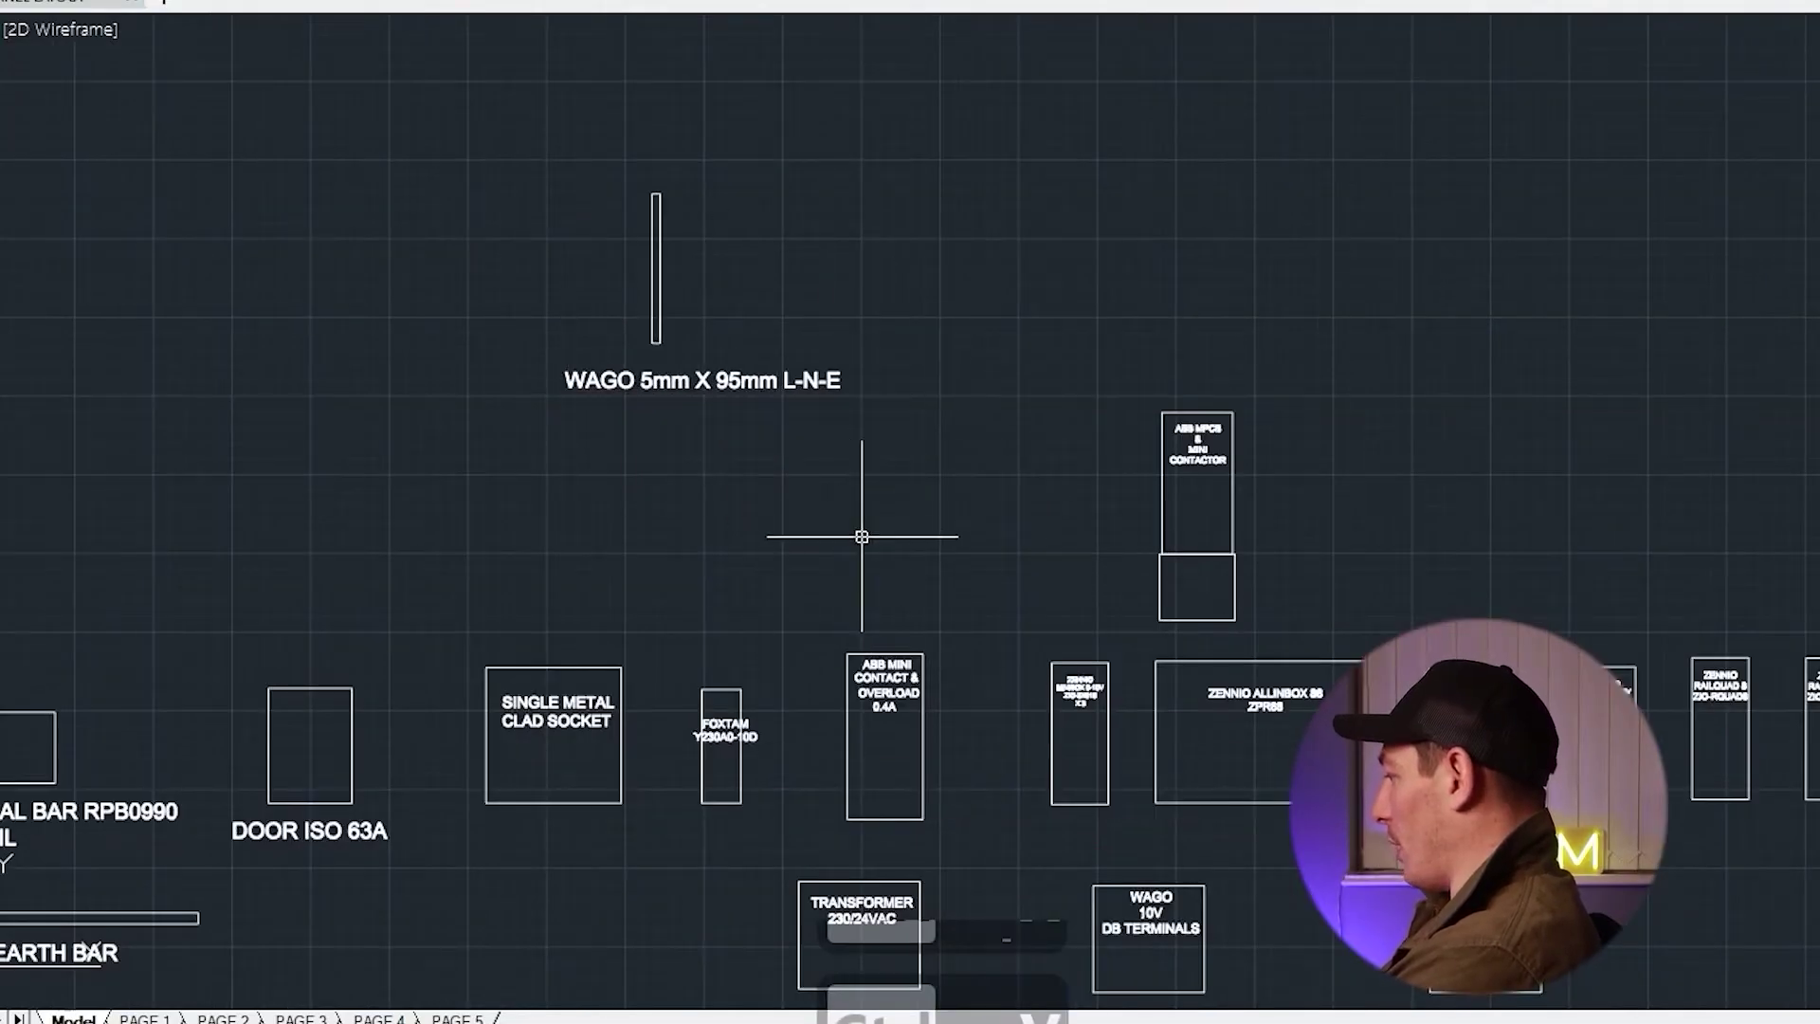
pyautogui.scroll(-2, 1026, 676)
pyautogui.moveTo(1027, 676); pyautogui.dragTo(1039, 433, button='middle')
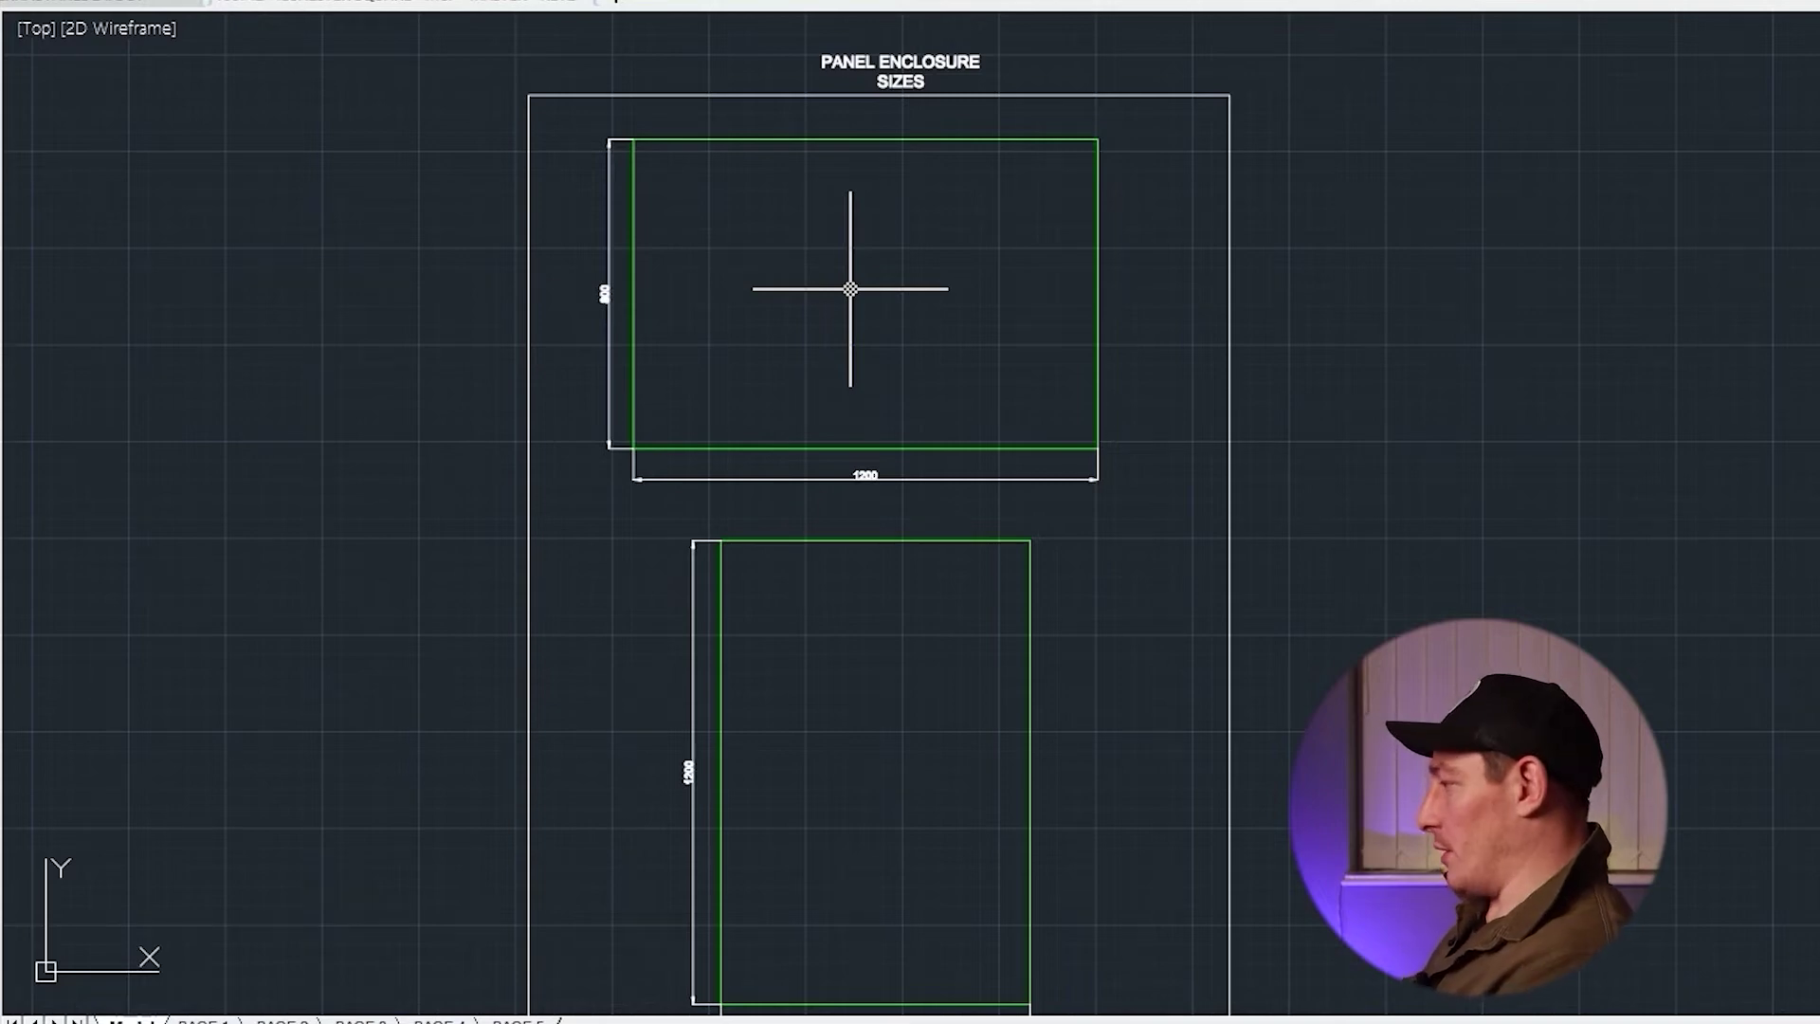
# Zoom and pan to read the 1200 width and 800 height enclosure dimensions
pyautogui.scroll(3, 664, 320)
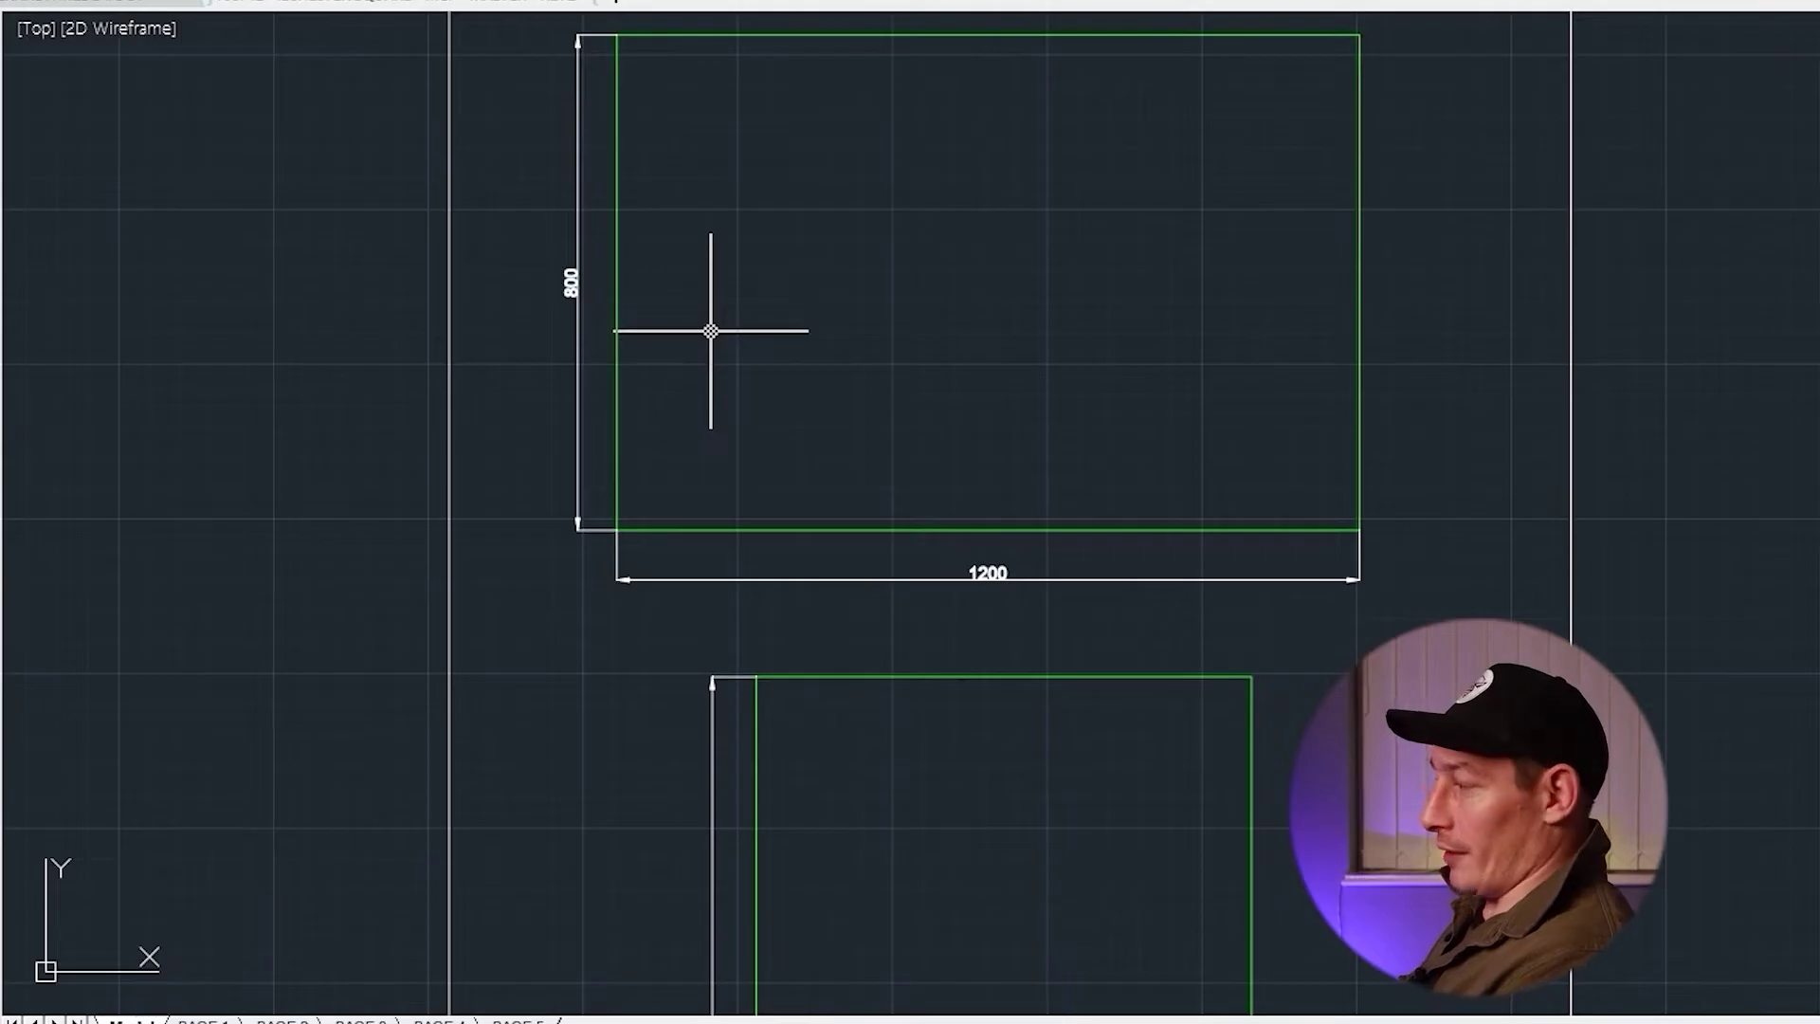
pyautogui.moveTo(831, 355); pyautogui.dragTo(1008, 386, button='middle')
pyautogui.scroll(2, 753, 319)
pyautogui.moveTo(745, 338); pyautogui.dragTo(714, 369, button='middle')
pyautogui.moveTo(1221, 459)
pyautogui.mouseDown(button='middle')
pyautogui.moveTo(1154, 430)
pyautogui.moveTo(950, 268)
pyautogui.mouseUp(button='middle')
pyautogui.moveTo(1161, 661); pyautogui.dragTo(1001, 73, button='middle')
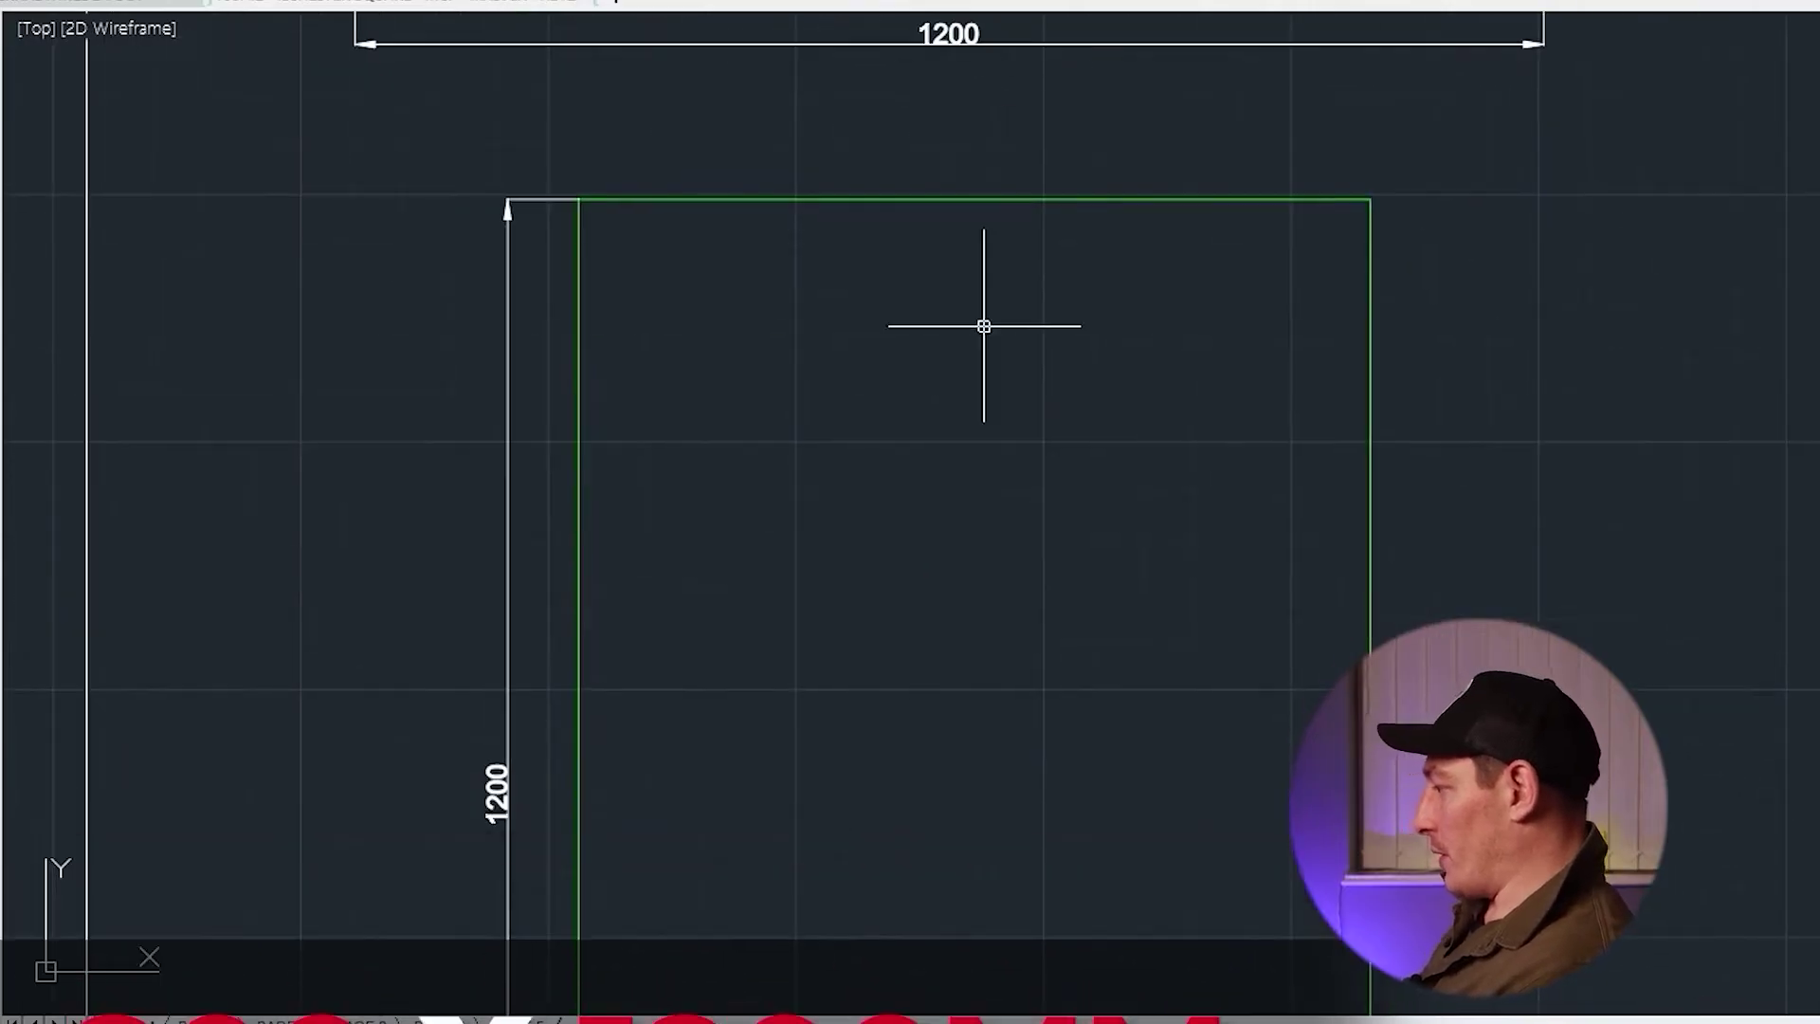
pyautogui.moveTo(540, 820); pyautogui.dragTo(589, 316, button='middle')
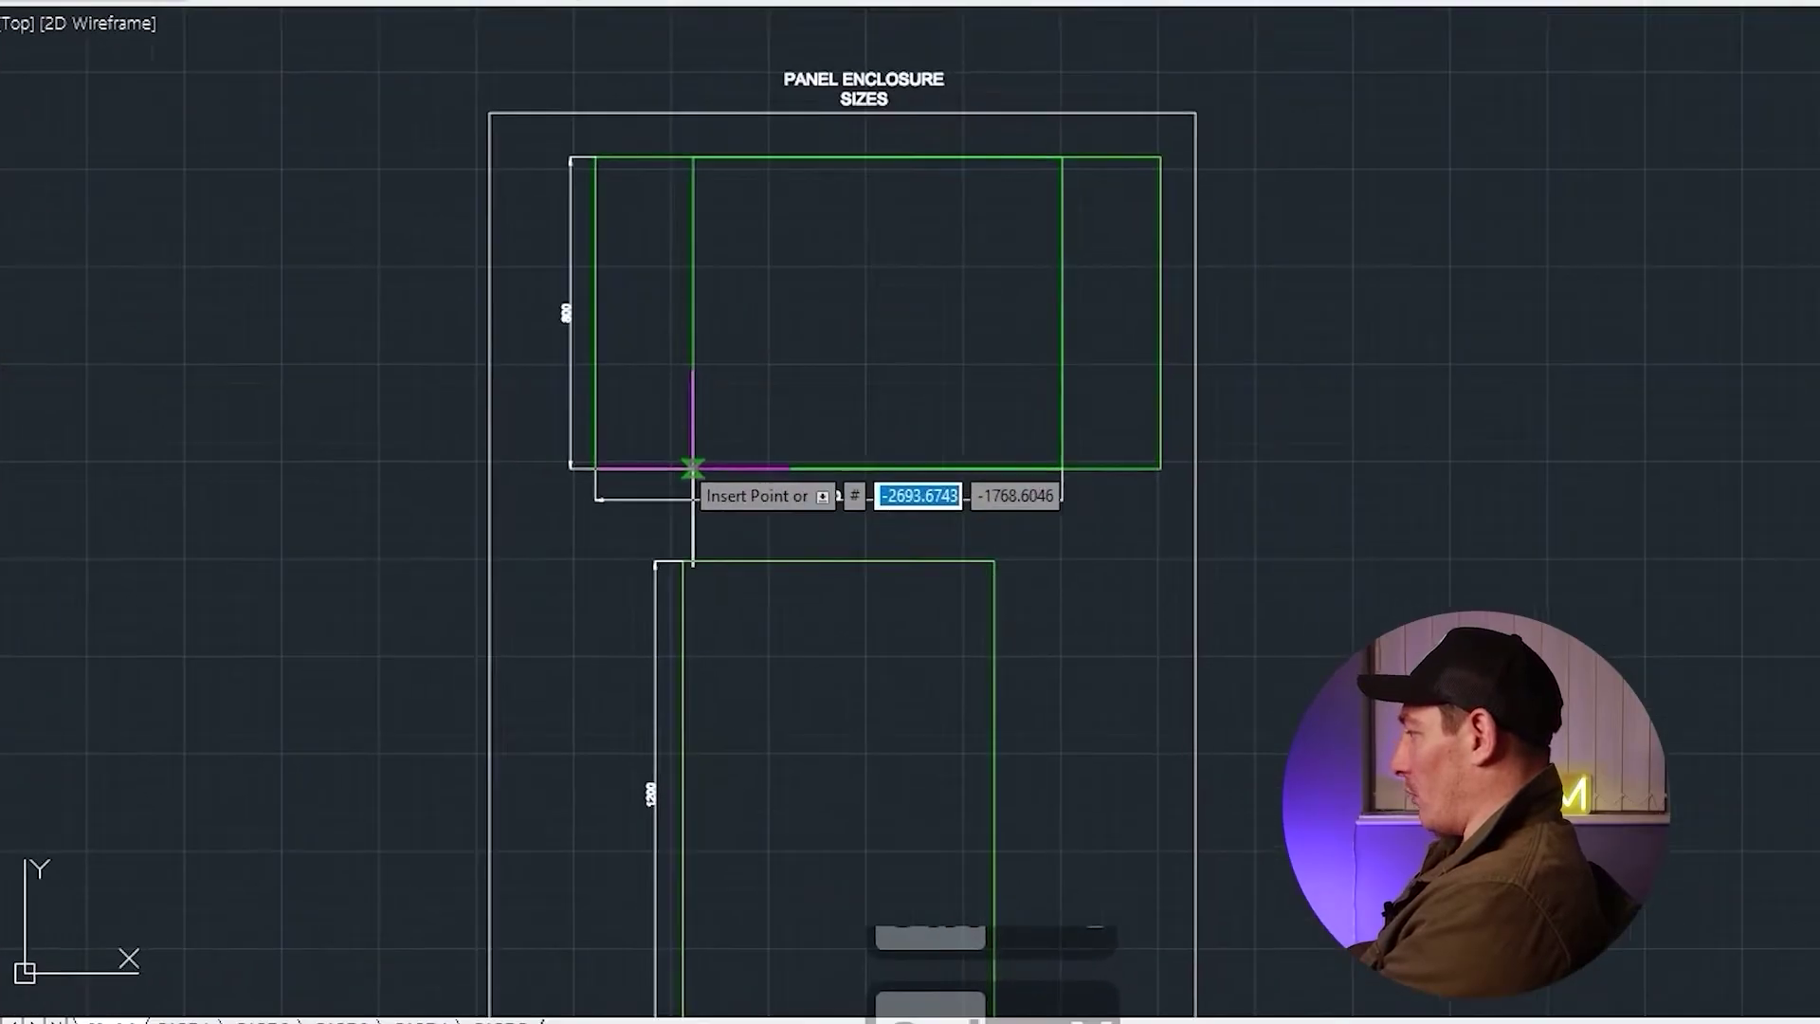
# Pan to the empty area below the parts and window-select the DIN rail piece
pyautogui.scroll(-4, 1049, 395)
pyautogui.moveTo(1135, 539)
pyautogui.mouseDown(button='middle')
pyautogui.moveTo(974, 539)
pyautogui.moveTo(818, 600)
pyautogui.mouseUp(button='middle')
pyautogui.moveTo(1150, 497); pyautogui.dragTo(1002, 572, button='middle')
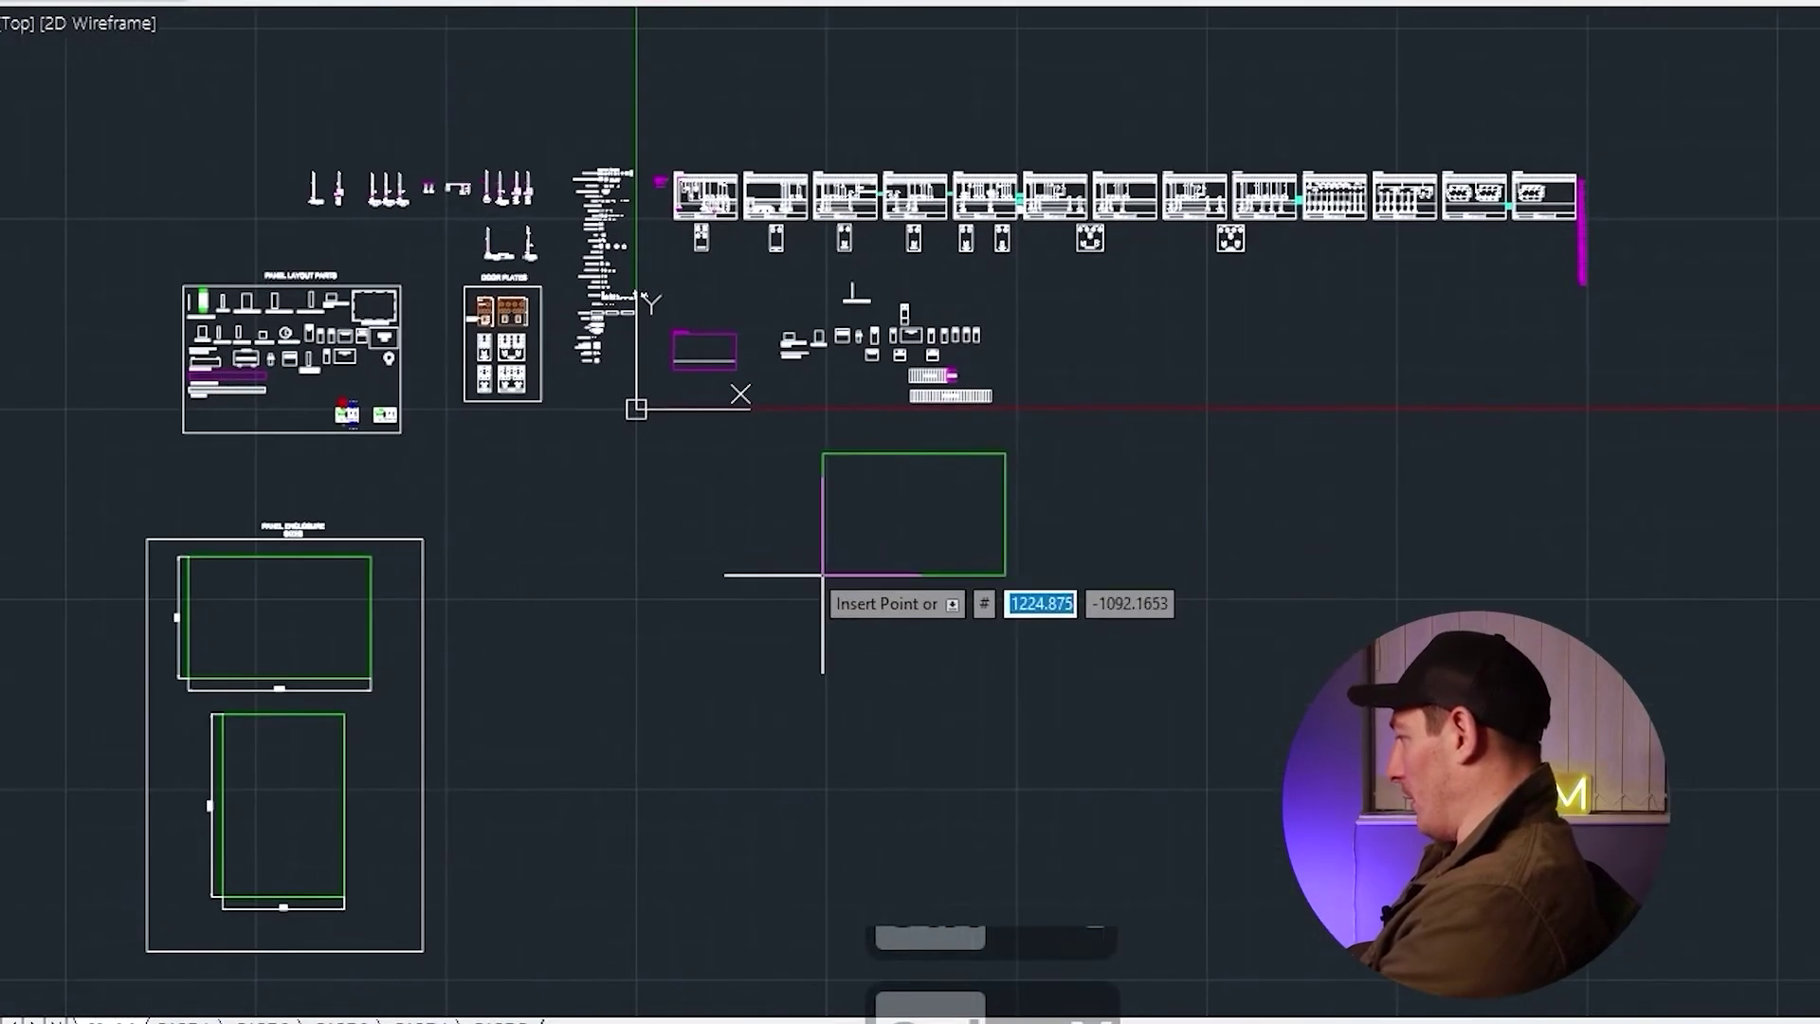
pyautogui.moveTo(175, 150); pyautogui.dragTo(1067, 251)
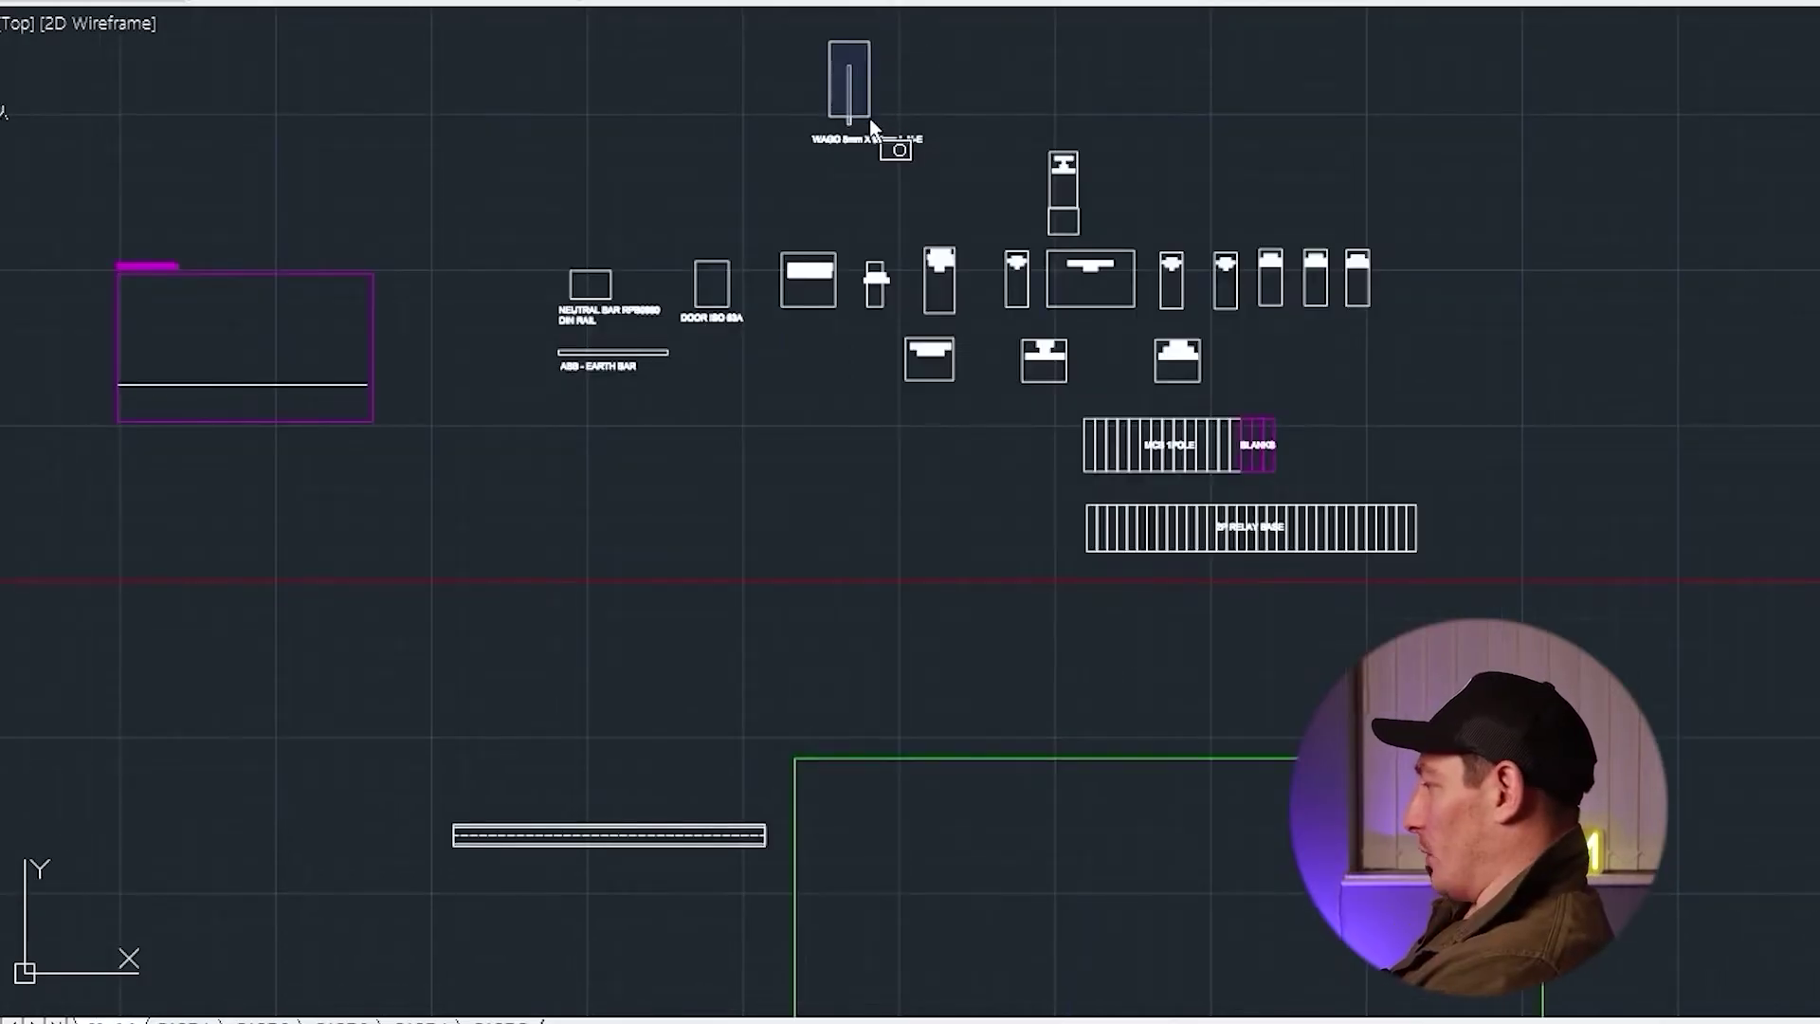
# Copy the WAGO terminal into the enclosure's top-left area
pyautogui.click(874, 128)
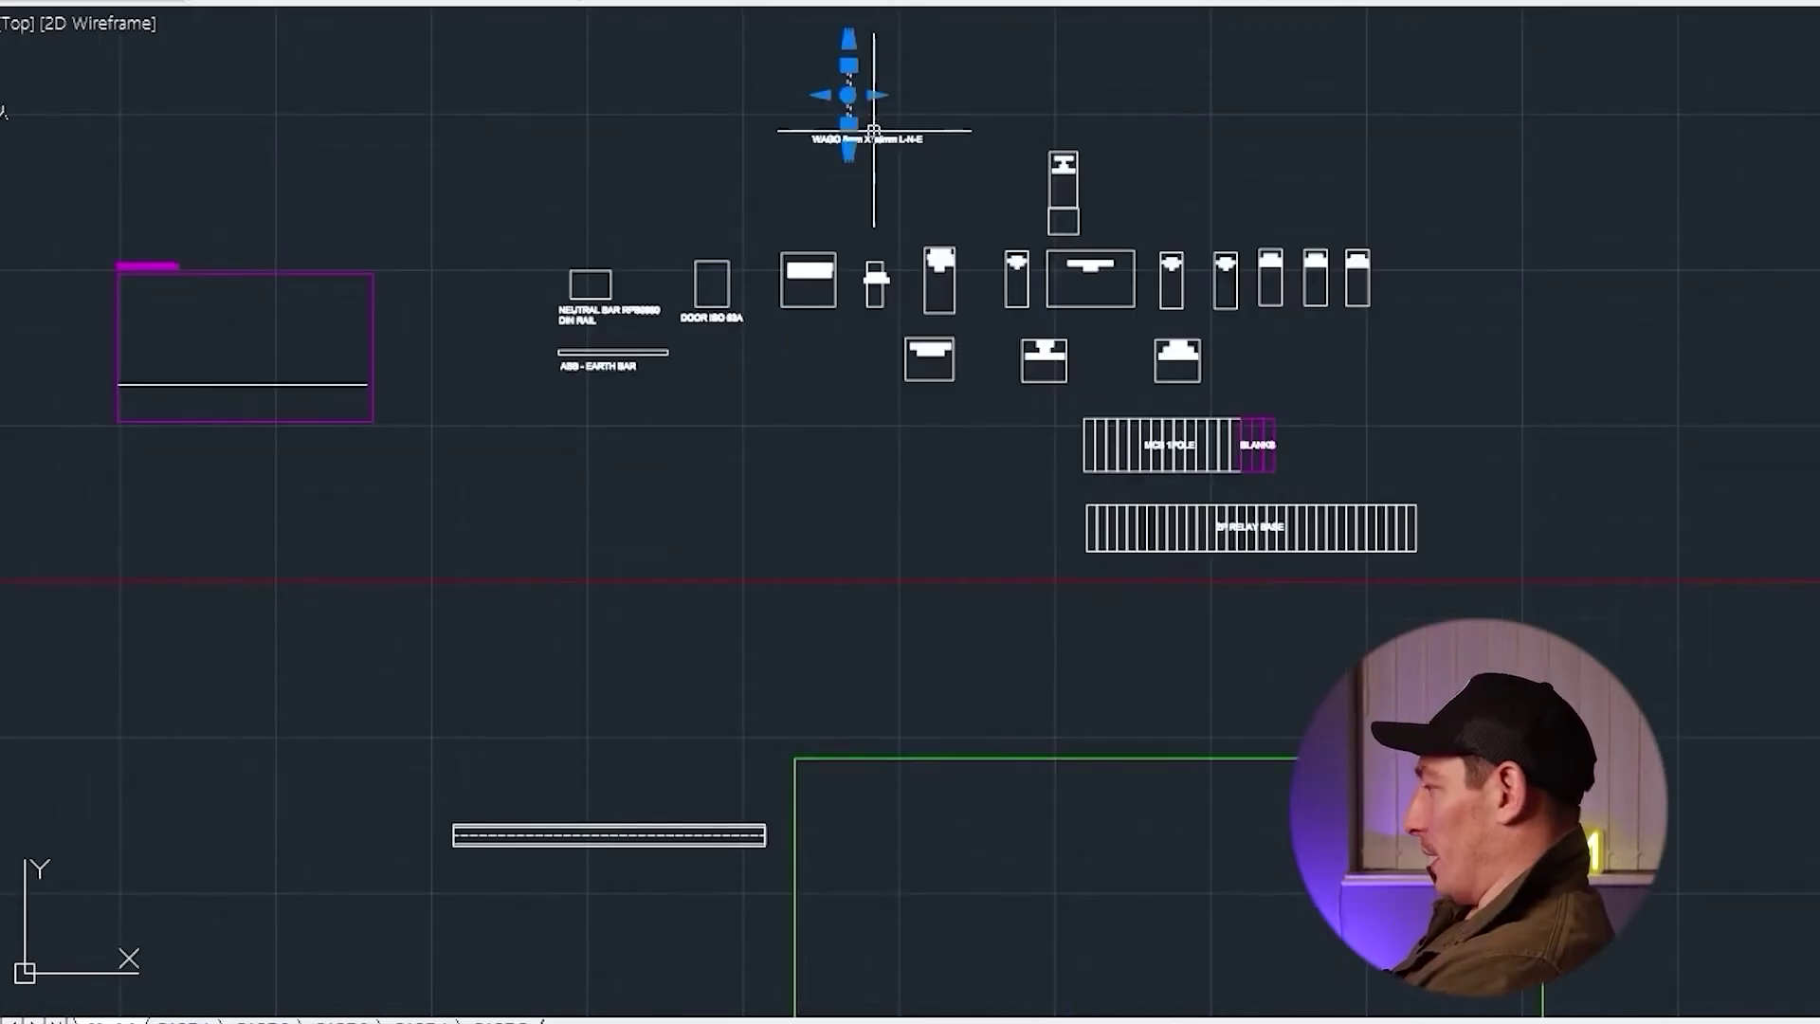
pyautogui.hotkey('ctrl', 'c')
pyautogui.hotkey('ctrl', 'v')
pyautogui.moveTo(984, 547); pyautogui.dragTo(966, 258, button='middle')
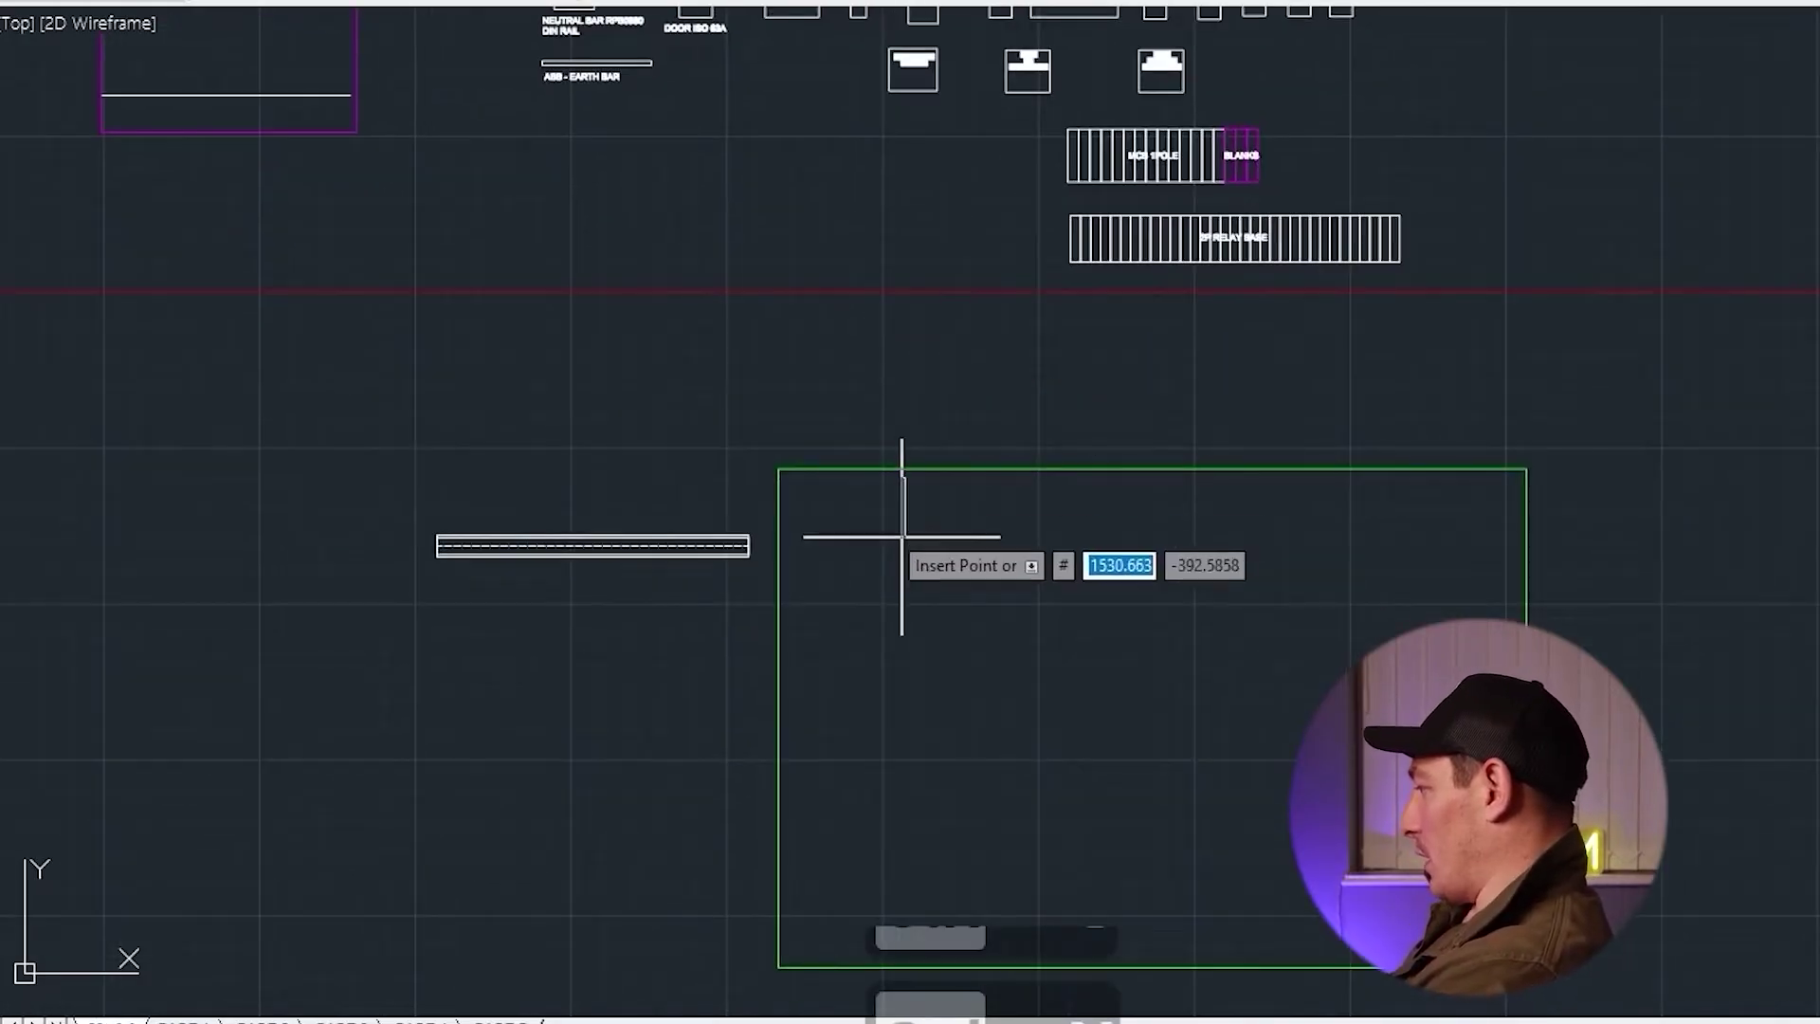
pyautogui.scroll(2, 878, 551)
pyautogui.moveTo(878, 549); pyautogui.dragTo(1048, 416, button='middle')
pyautogui.scroll(2, 987, 405)
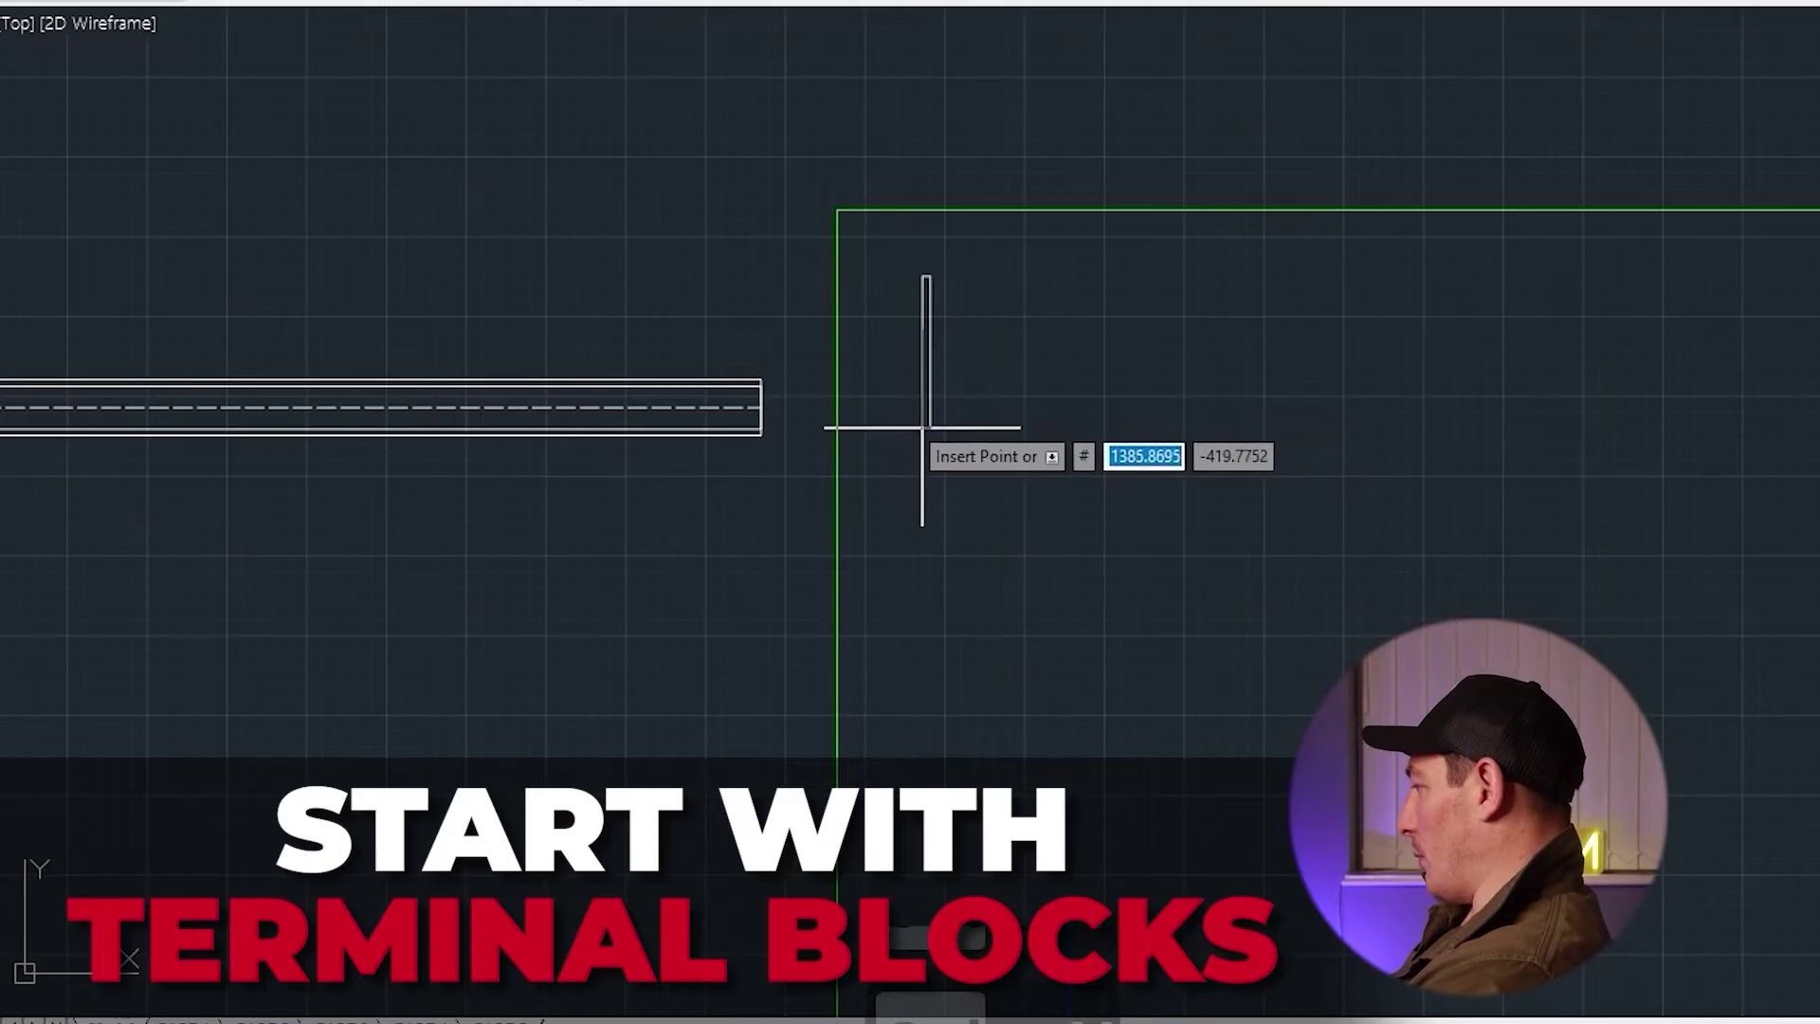
pyautogui.moveTo(923, 426); pyautogui.dragTo(876, 400, button='middle')
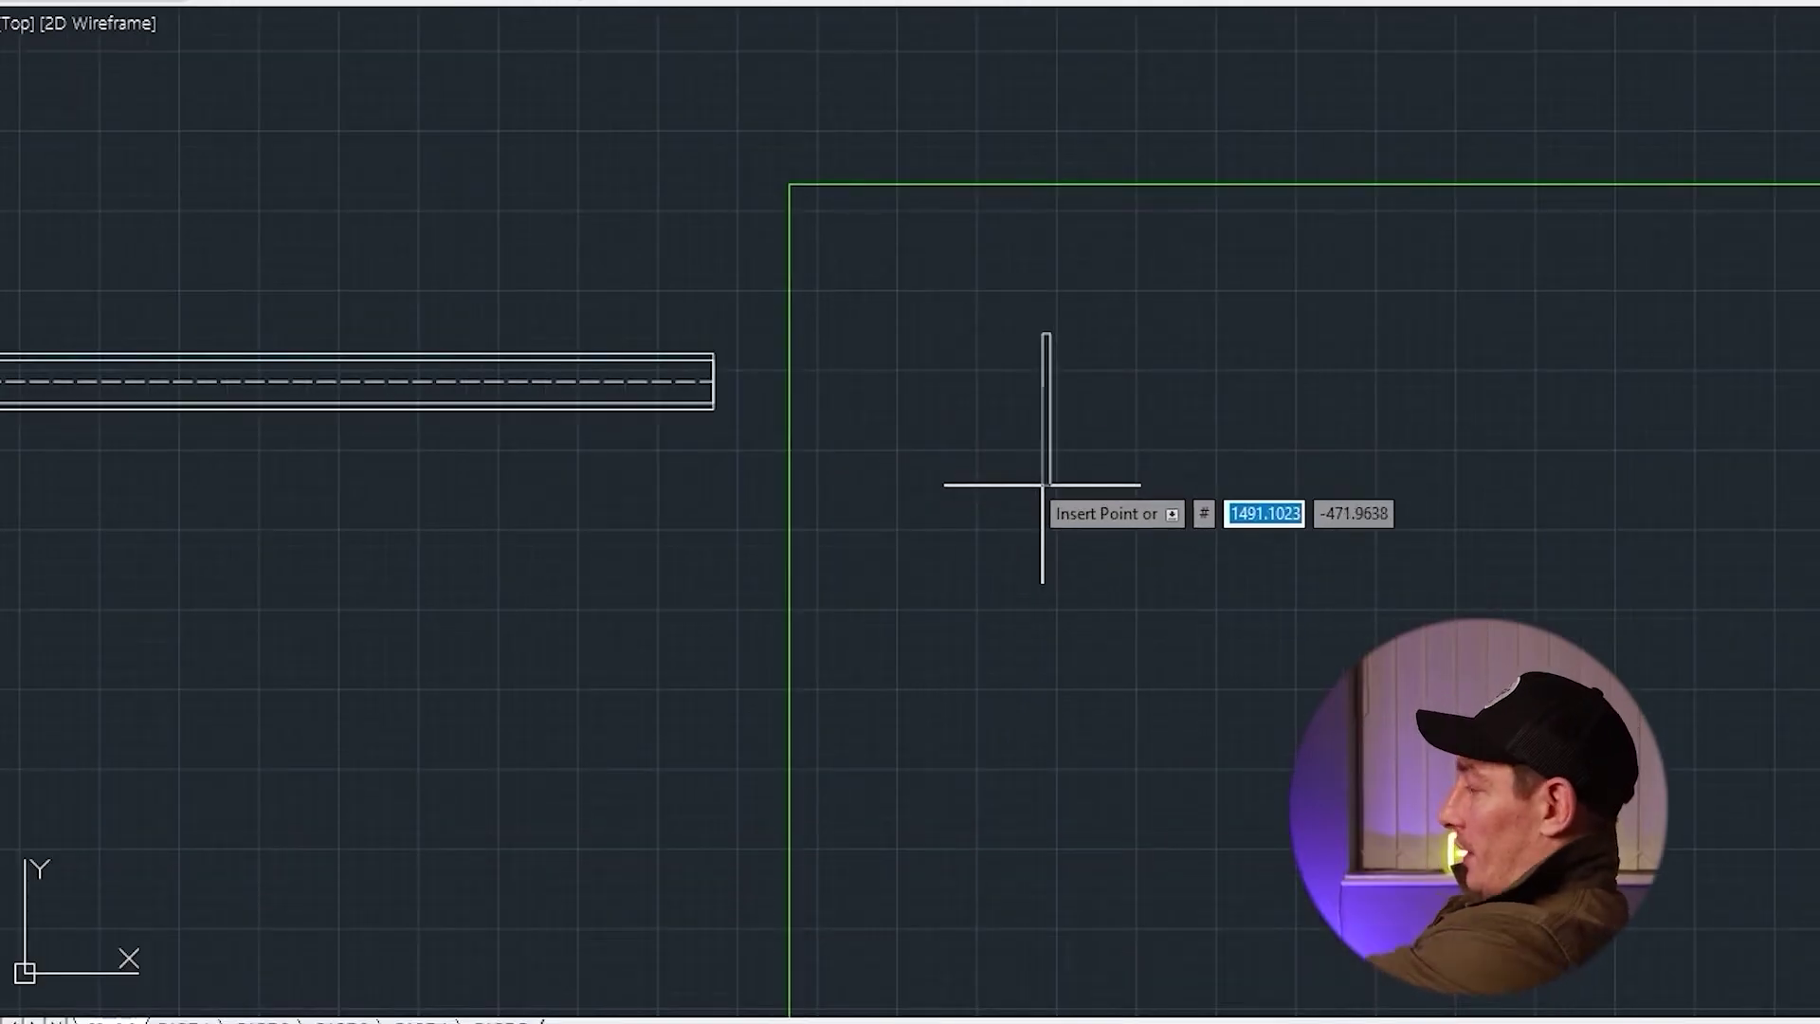
pyautogui.moveTo(1043, 474); pyautogui.dragTo(1045, 344, button='middle')
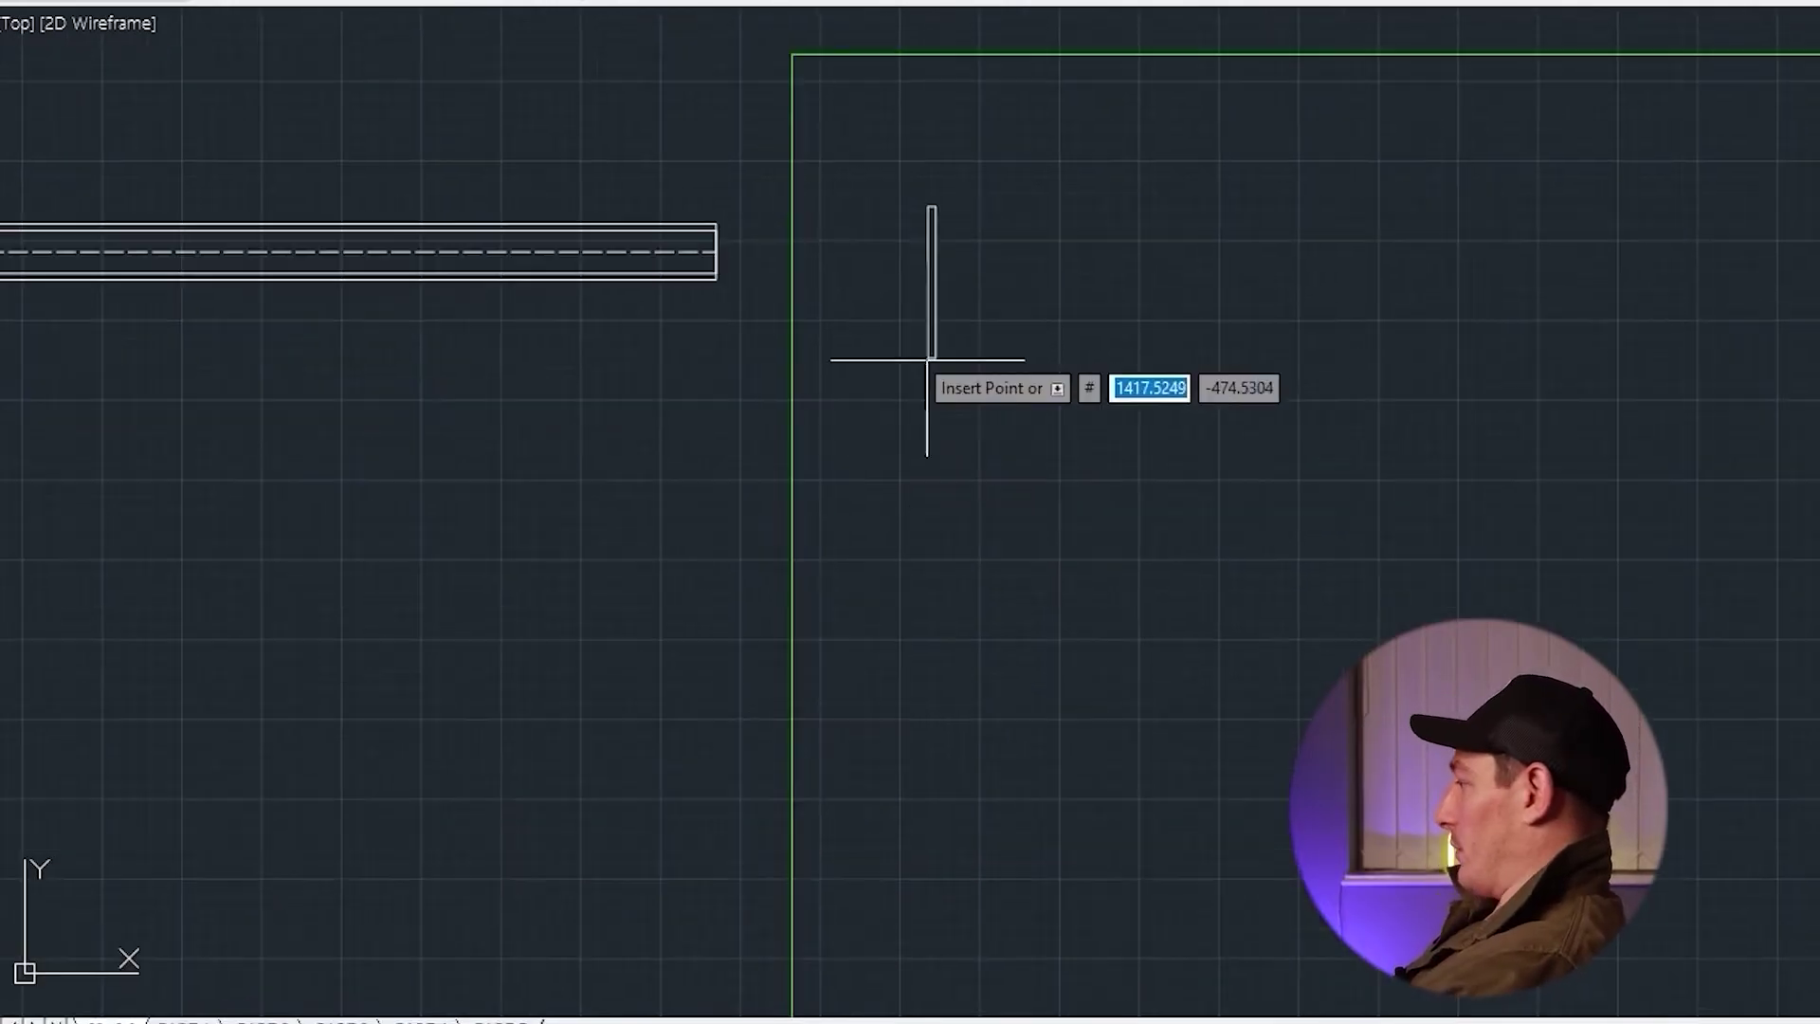
pyautogui.click(905, 394)
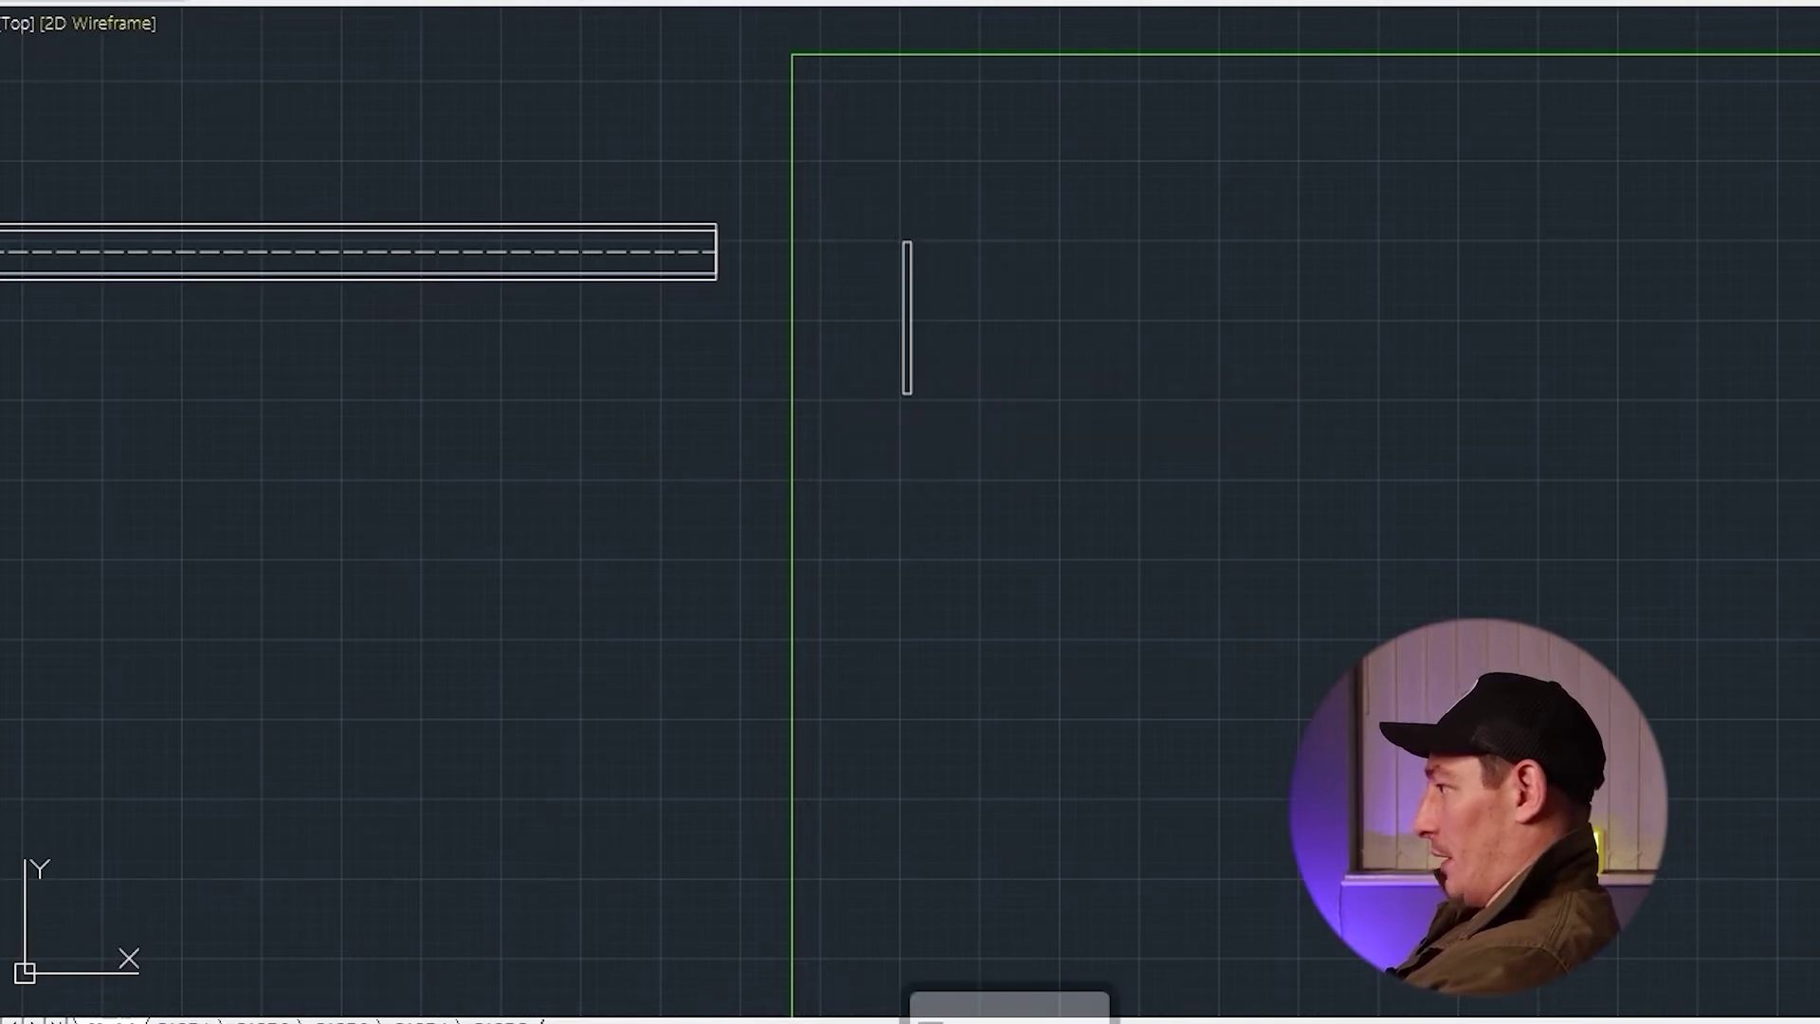
# Draw a wide rectangle from the block's top-left corner extending right
pyautogui.scroll(2, 863, 256)
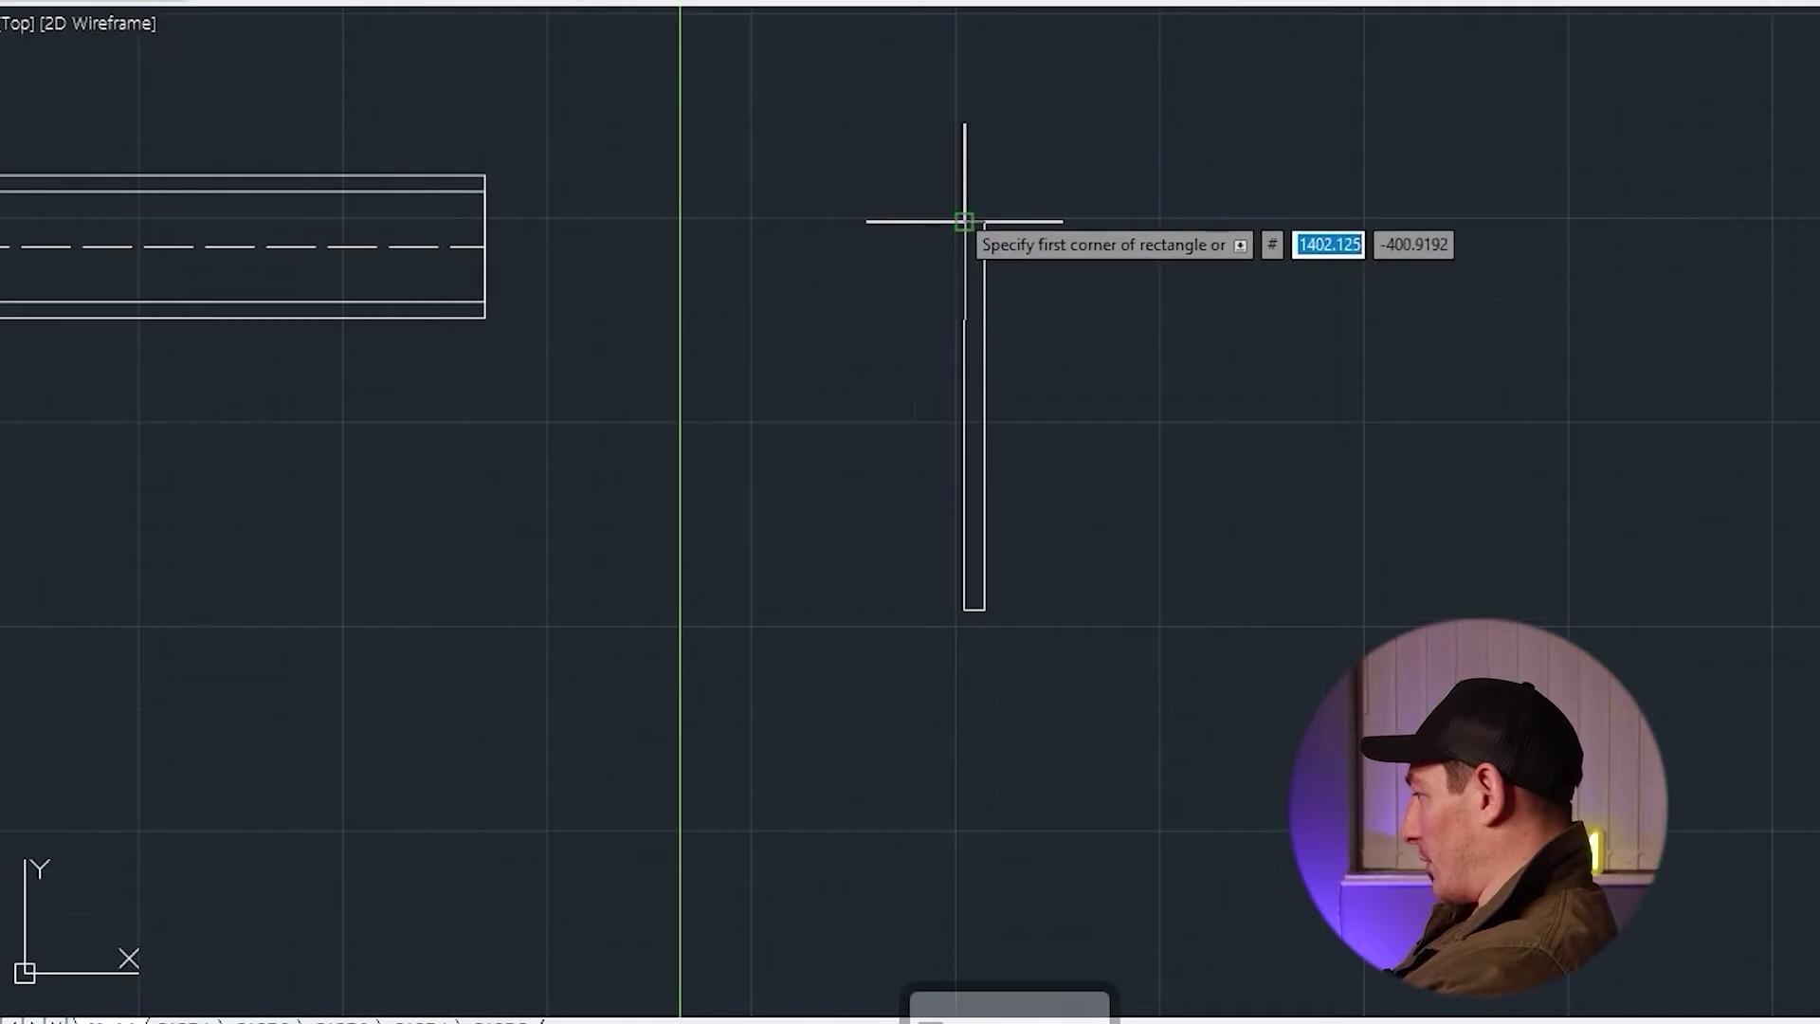
pyautogui.click(966, 220)
pyautogui.scroll(-3, 1187, 374)
pyautogui.moveTo(1801, 440); pyautogui.dragTo(1065, 358, button='middle')
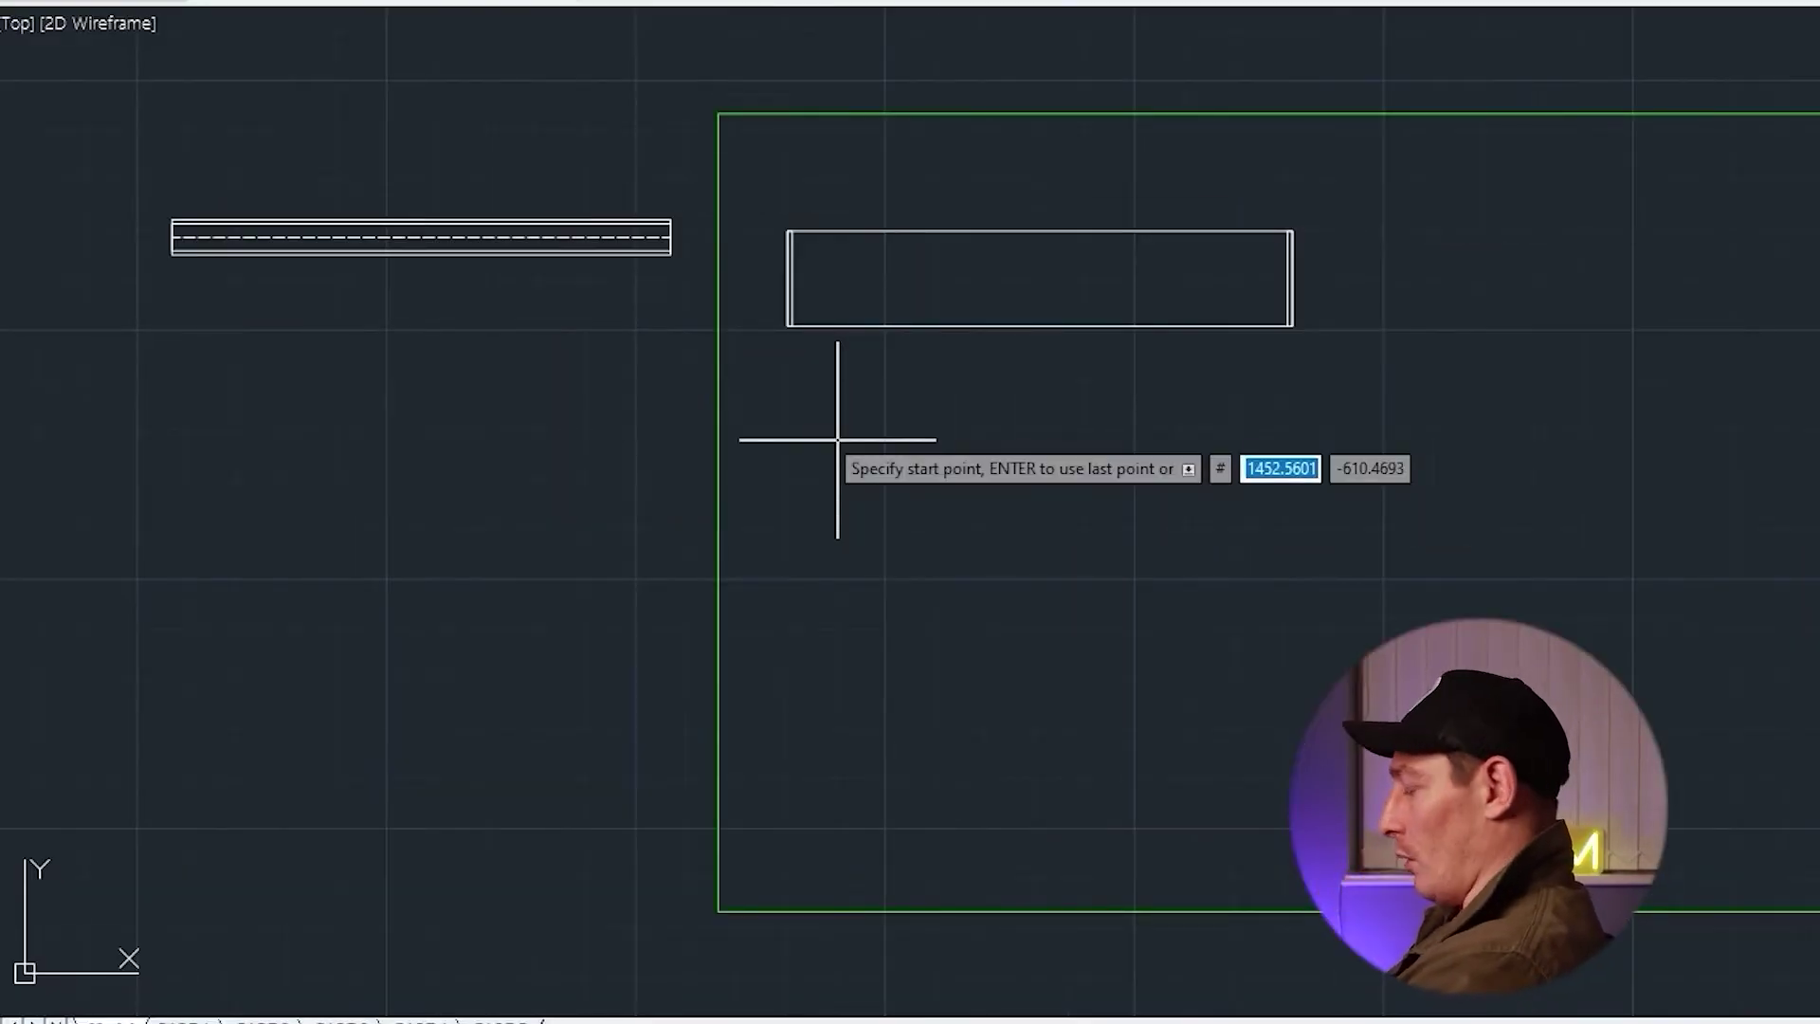
# Draw a red 35-long spacer line down from the rectangle's bottom midpoint
pyautogui.scroll(2, 873, 401)
pyautogui.click(1040, 325)
pyautogui.scroll(2, 1040, 325)
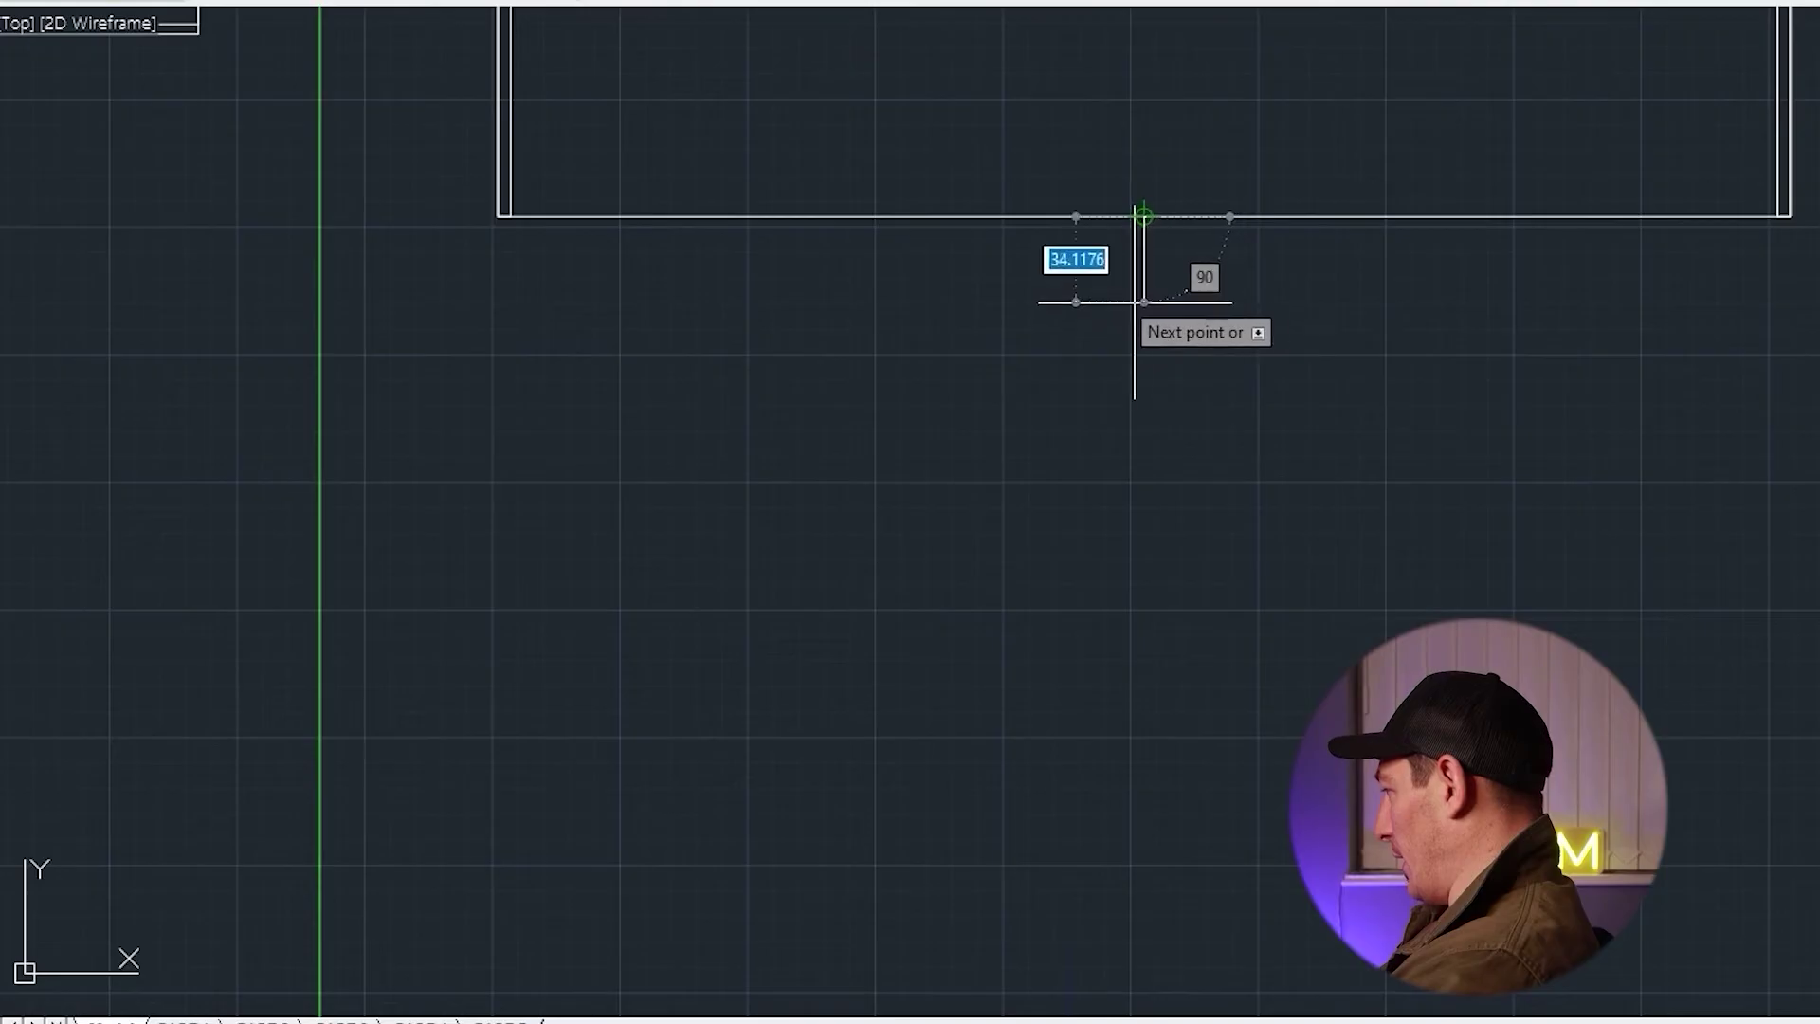
pyautogui.press('Return')
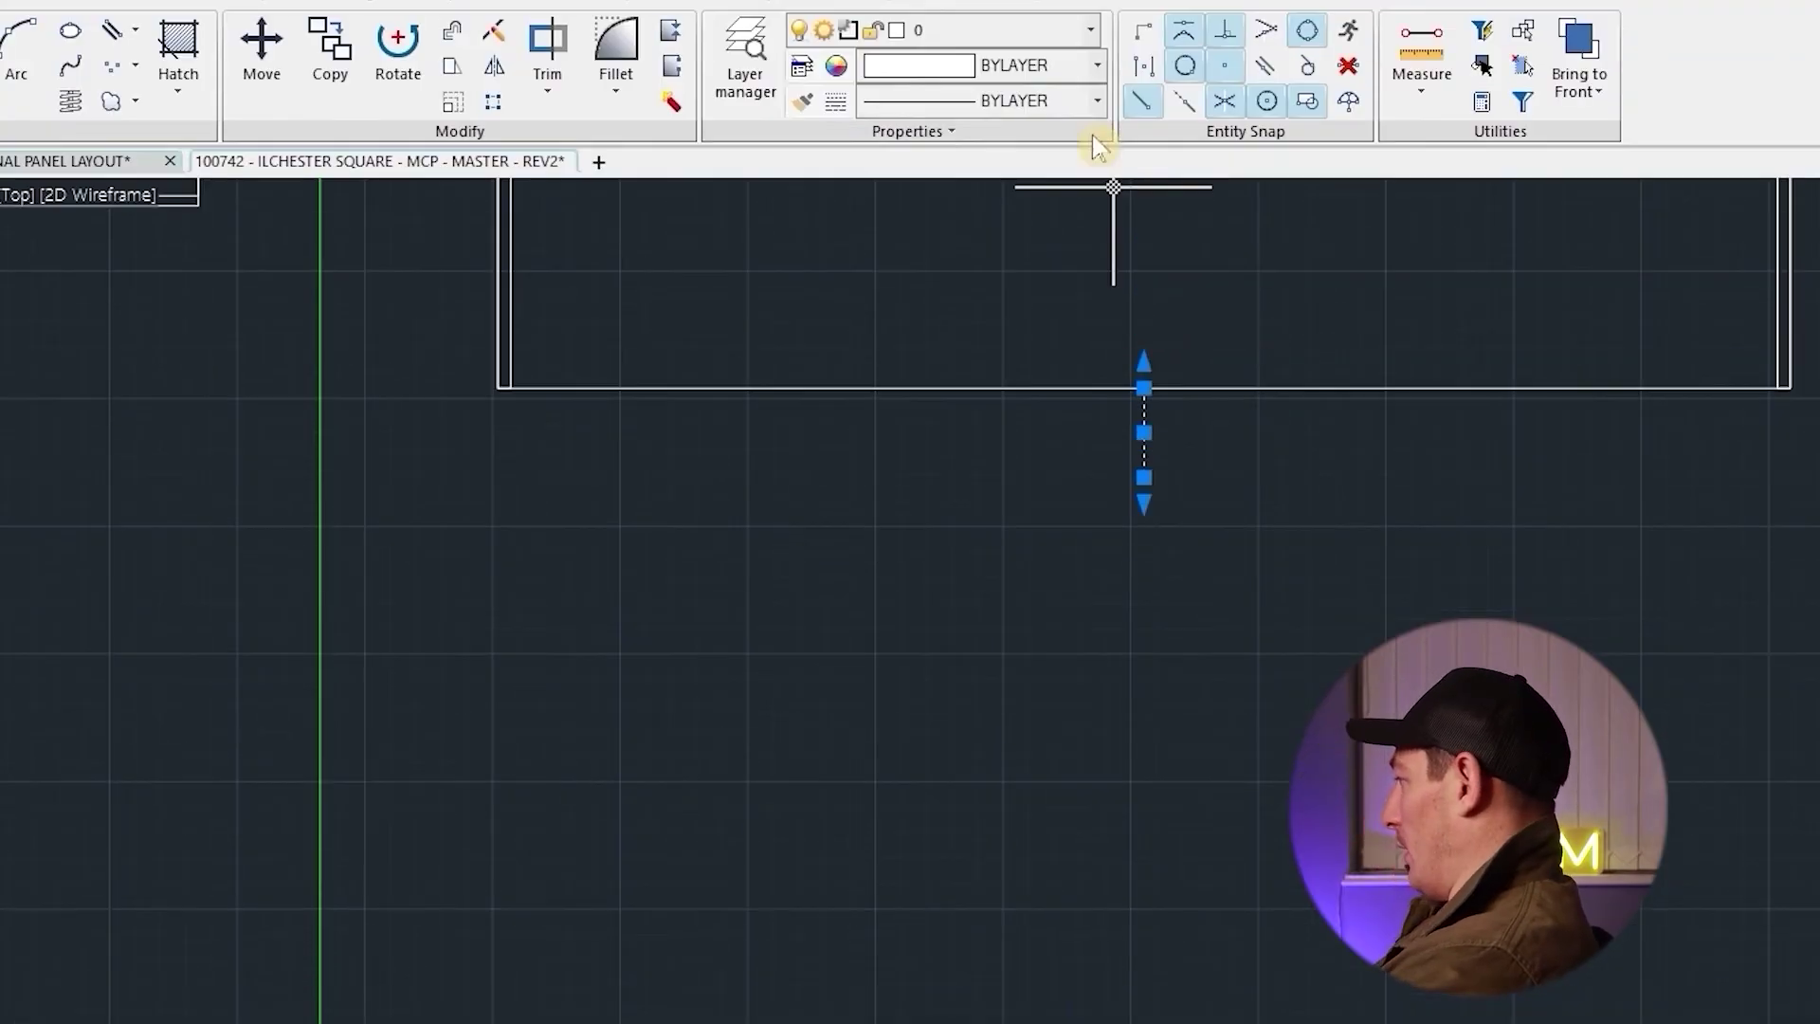
pyautogui.click(1051, 69)
pyautogui.click(1054, 142)
pyautogui.press('Escape')
pyautogui.scroll(-1, 1089, 565)
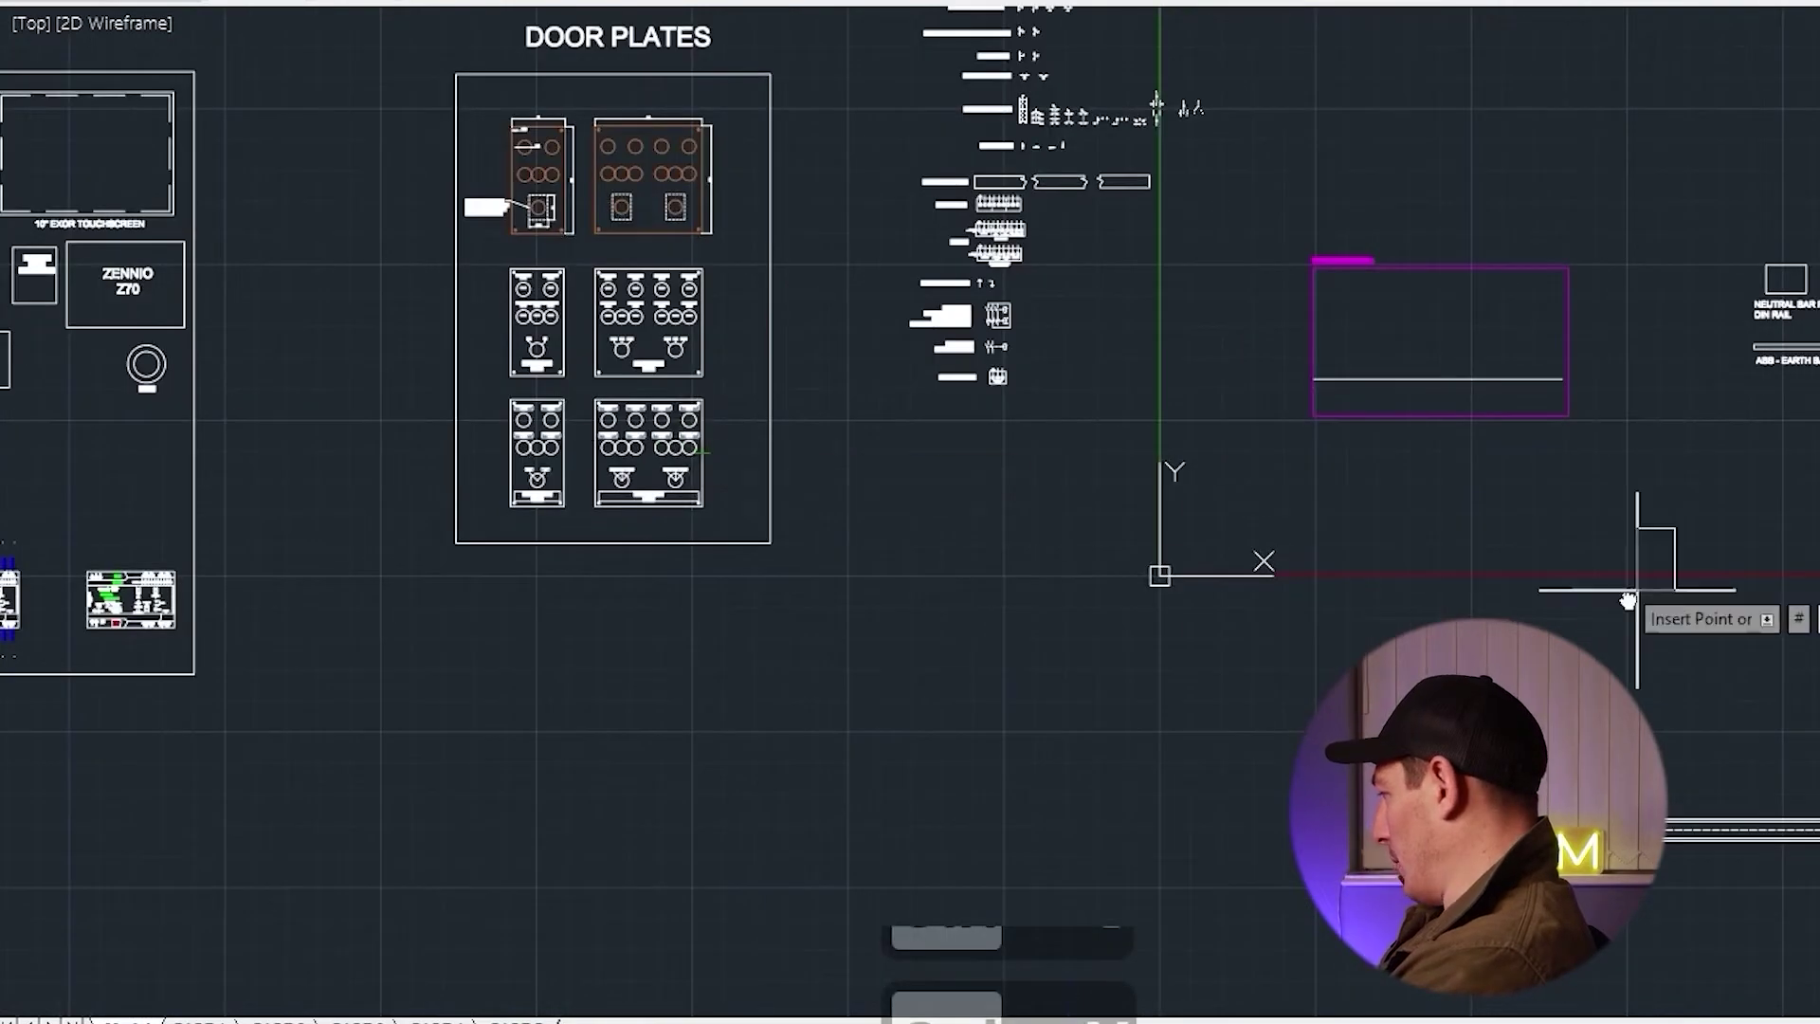
# Place a pasted rectangle below the rail and make it cyan trunking
pyautogui.moveTo(1637, 593); pyautogui.dragTo(756, 448, button='middle')
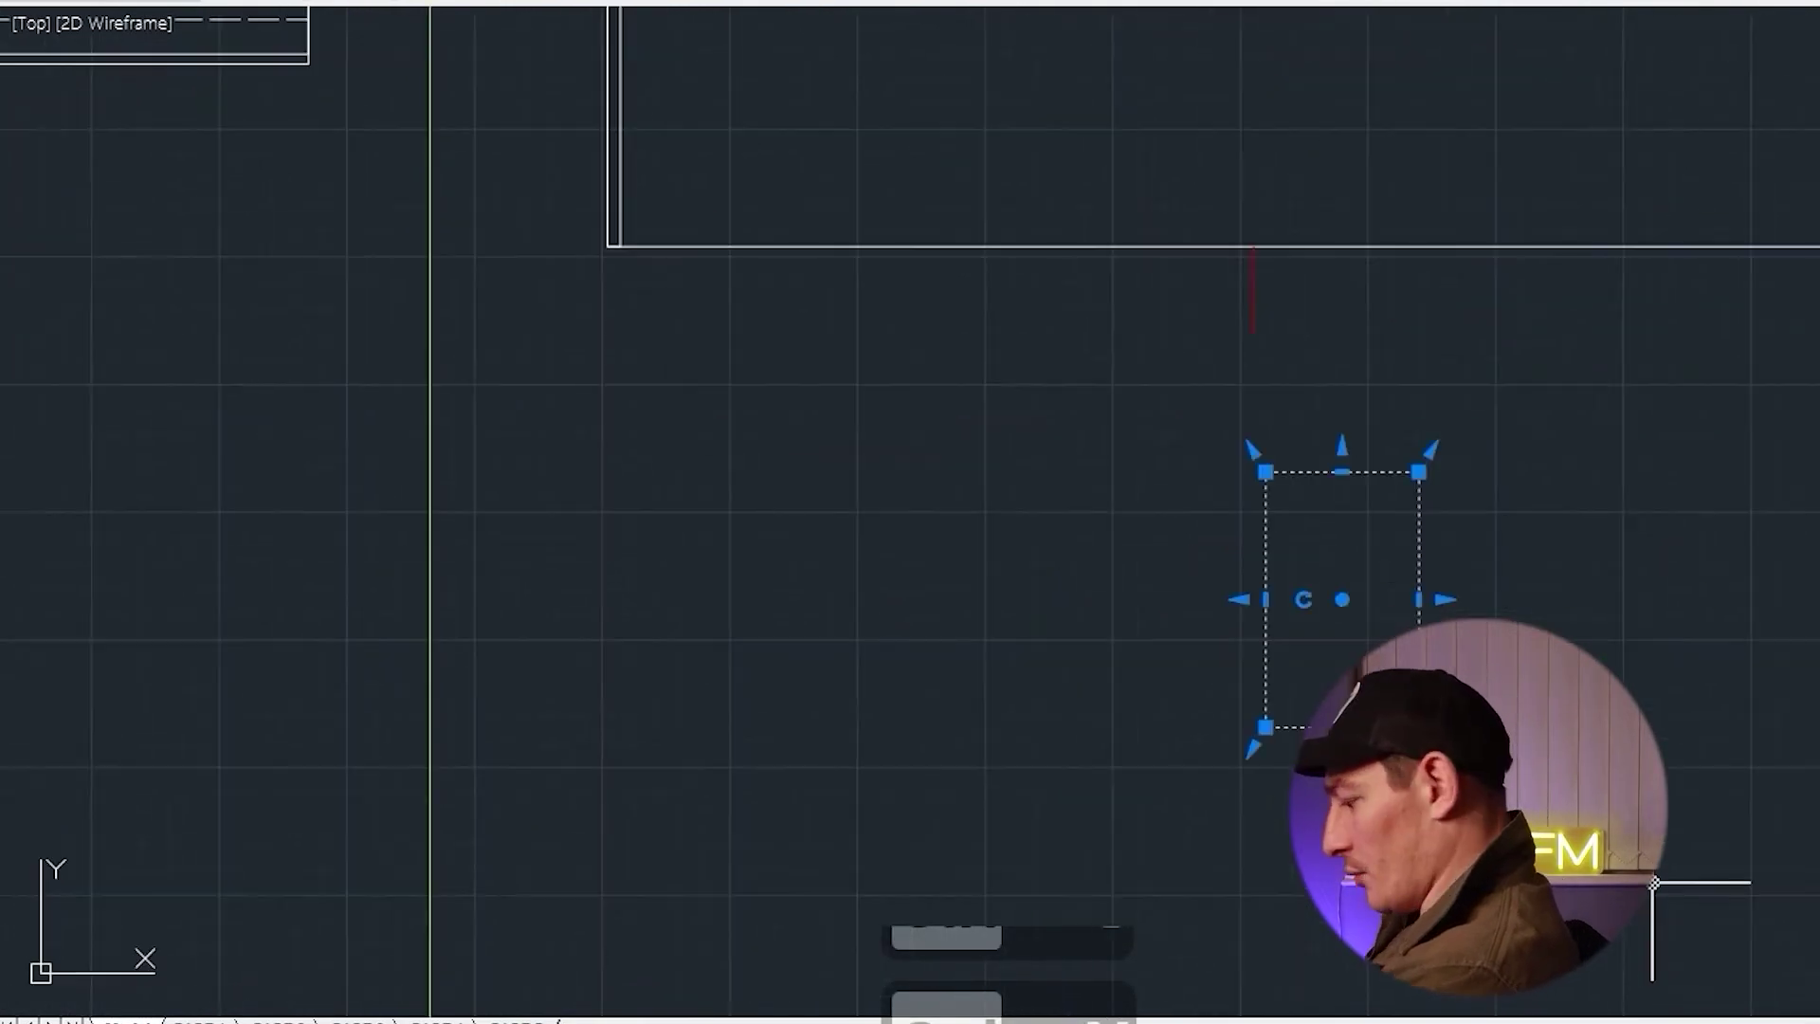
pyautogui.write('R')
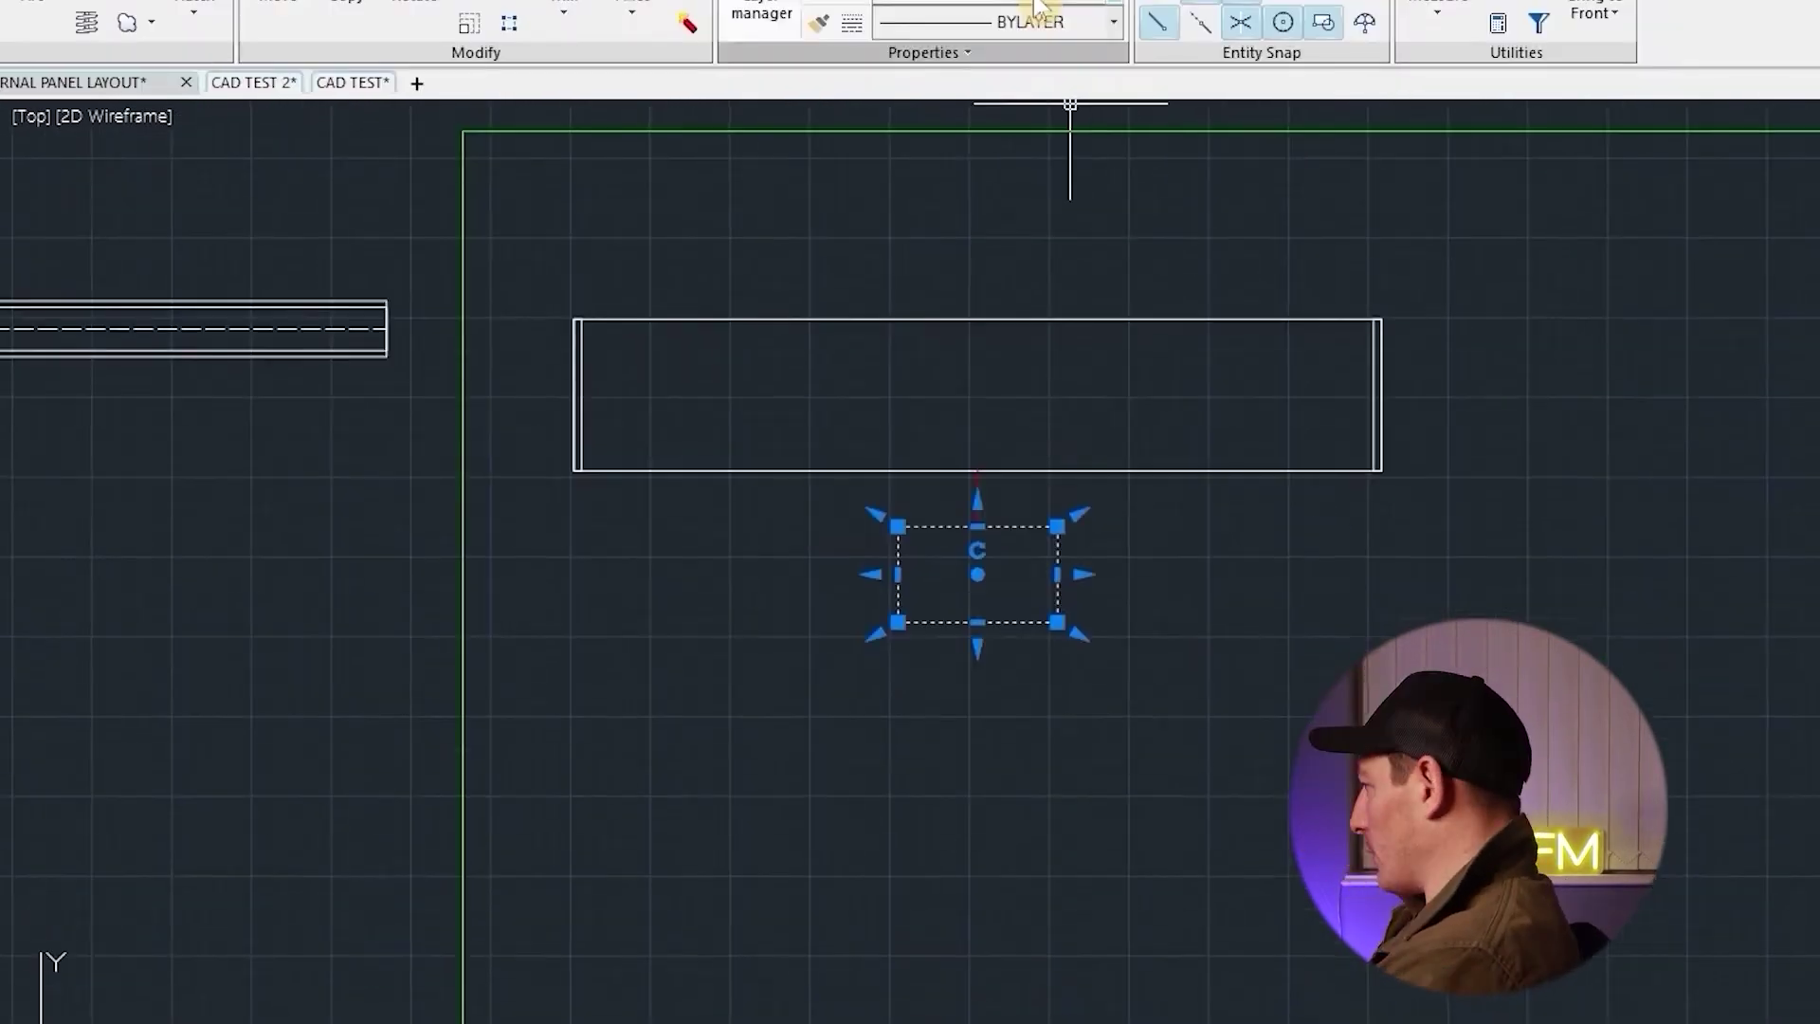
pyautogui.click(1053, 76)
pyautogui.click(1038, 219)
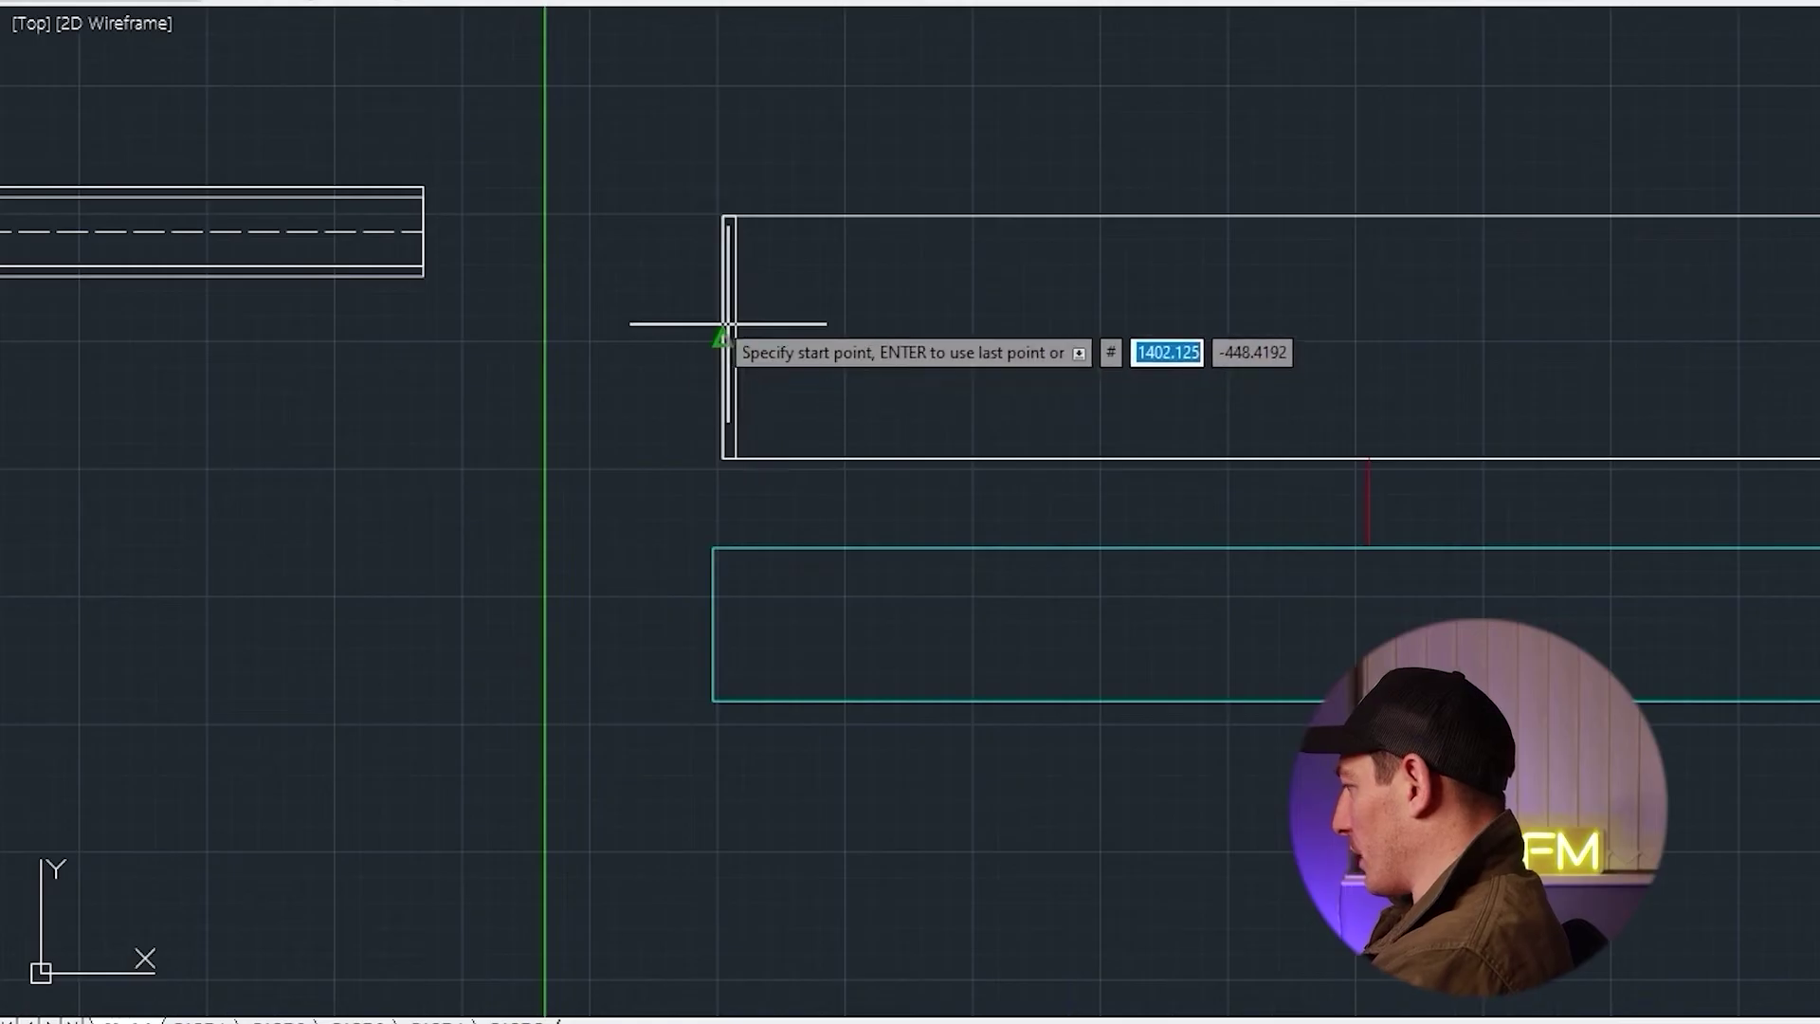
# Draw a dashed centre line across the rail from its left midpoint
pyautogui.click(722, 336)
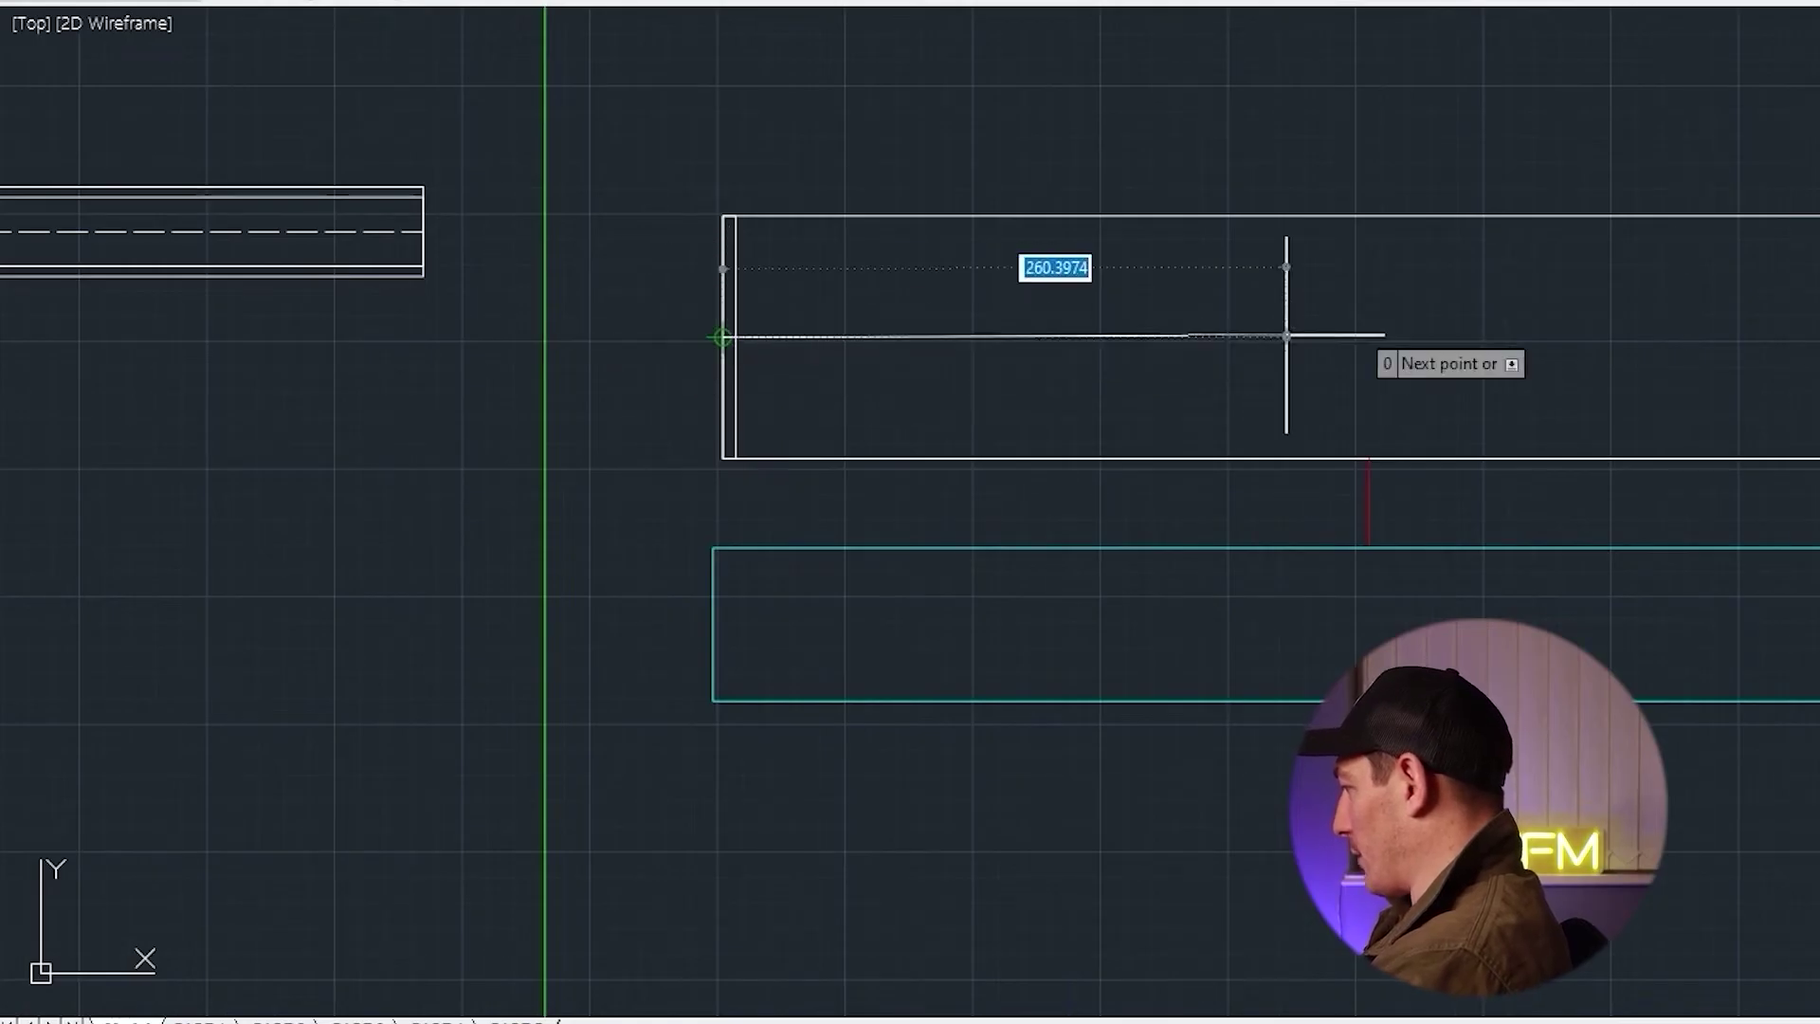
pyautogui.moveTo(1763, 368); pyautogui.dragTo(1090, 307, button='middle')
pyautogui.click(1527, 294)
pyautogui.press('Return')
pyautogui.moveTo(1003, 352)
pyautogui.mouseDown(button='middle')
pyautogui.moveTo(1101, 378)
pyautogui.moveTo(1763, 390)
pyautogui.mouseUp(button='middle')
pyautogui.click(1271, 323)
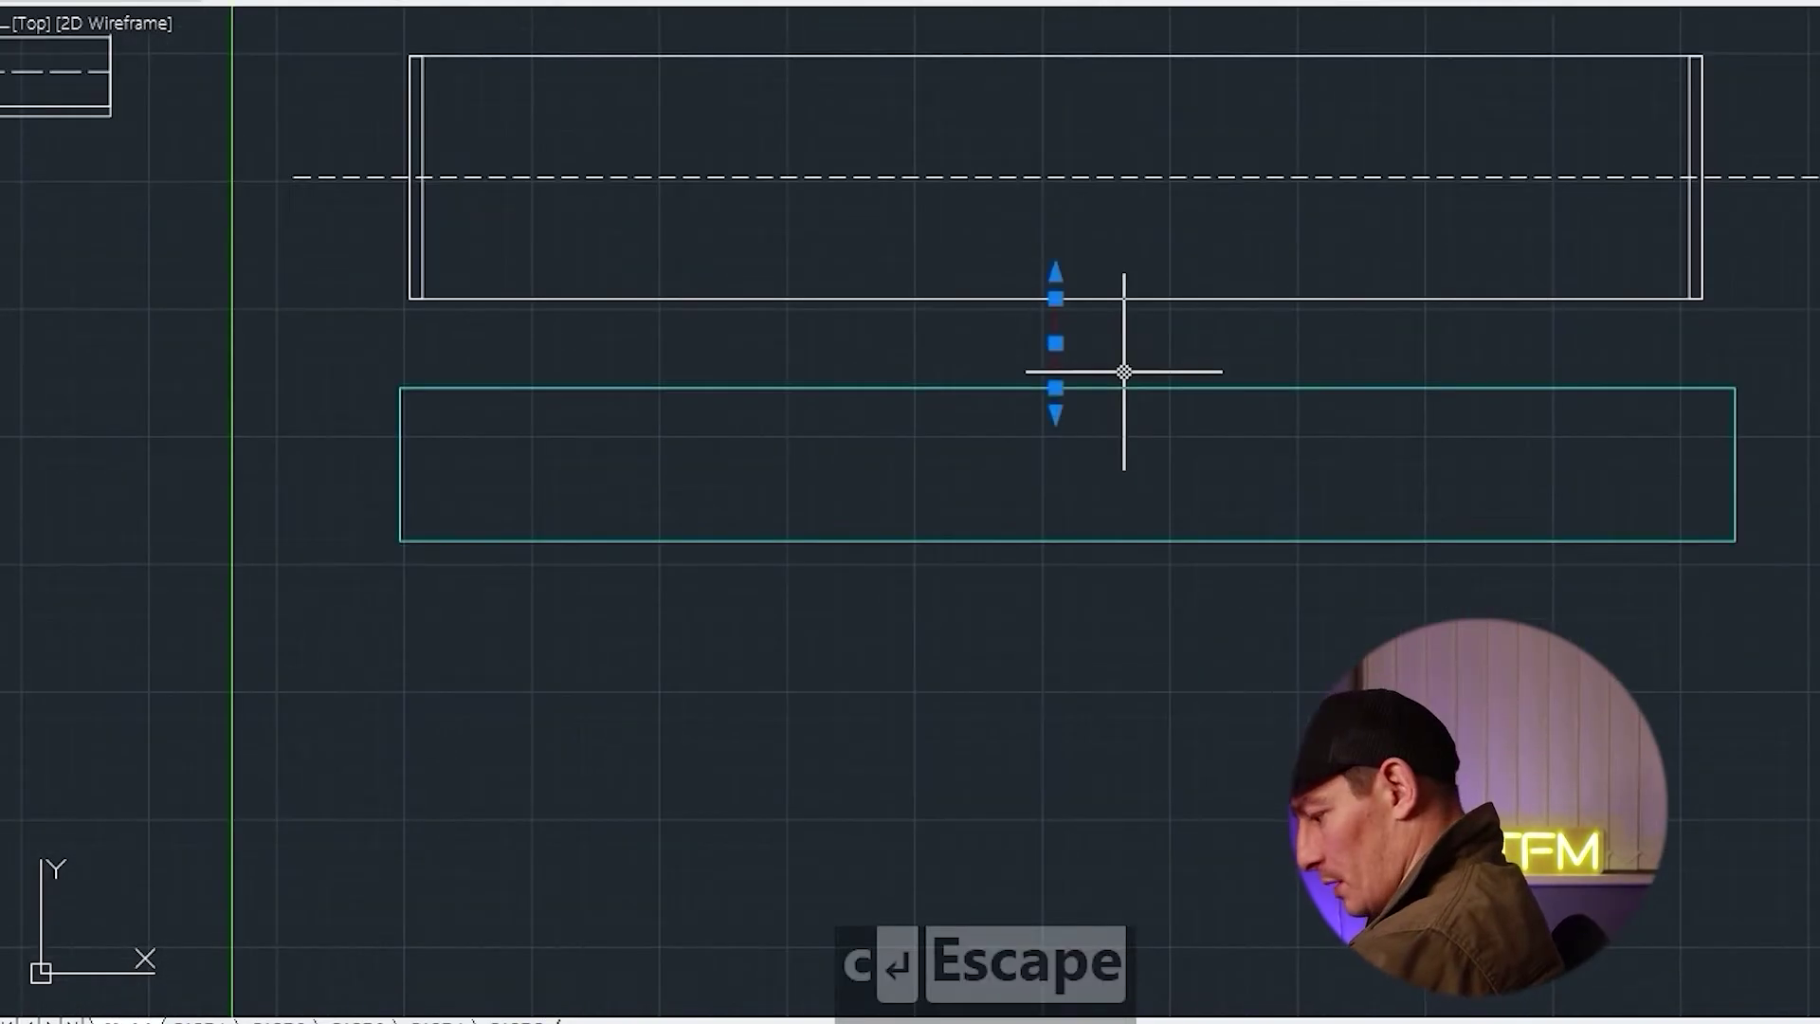
# Copy the MCB 1POLE and BLANKS block
pyautogui.write('c')
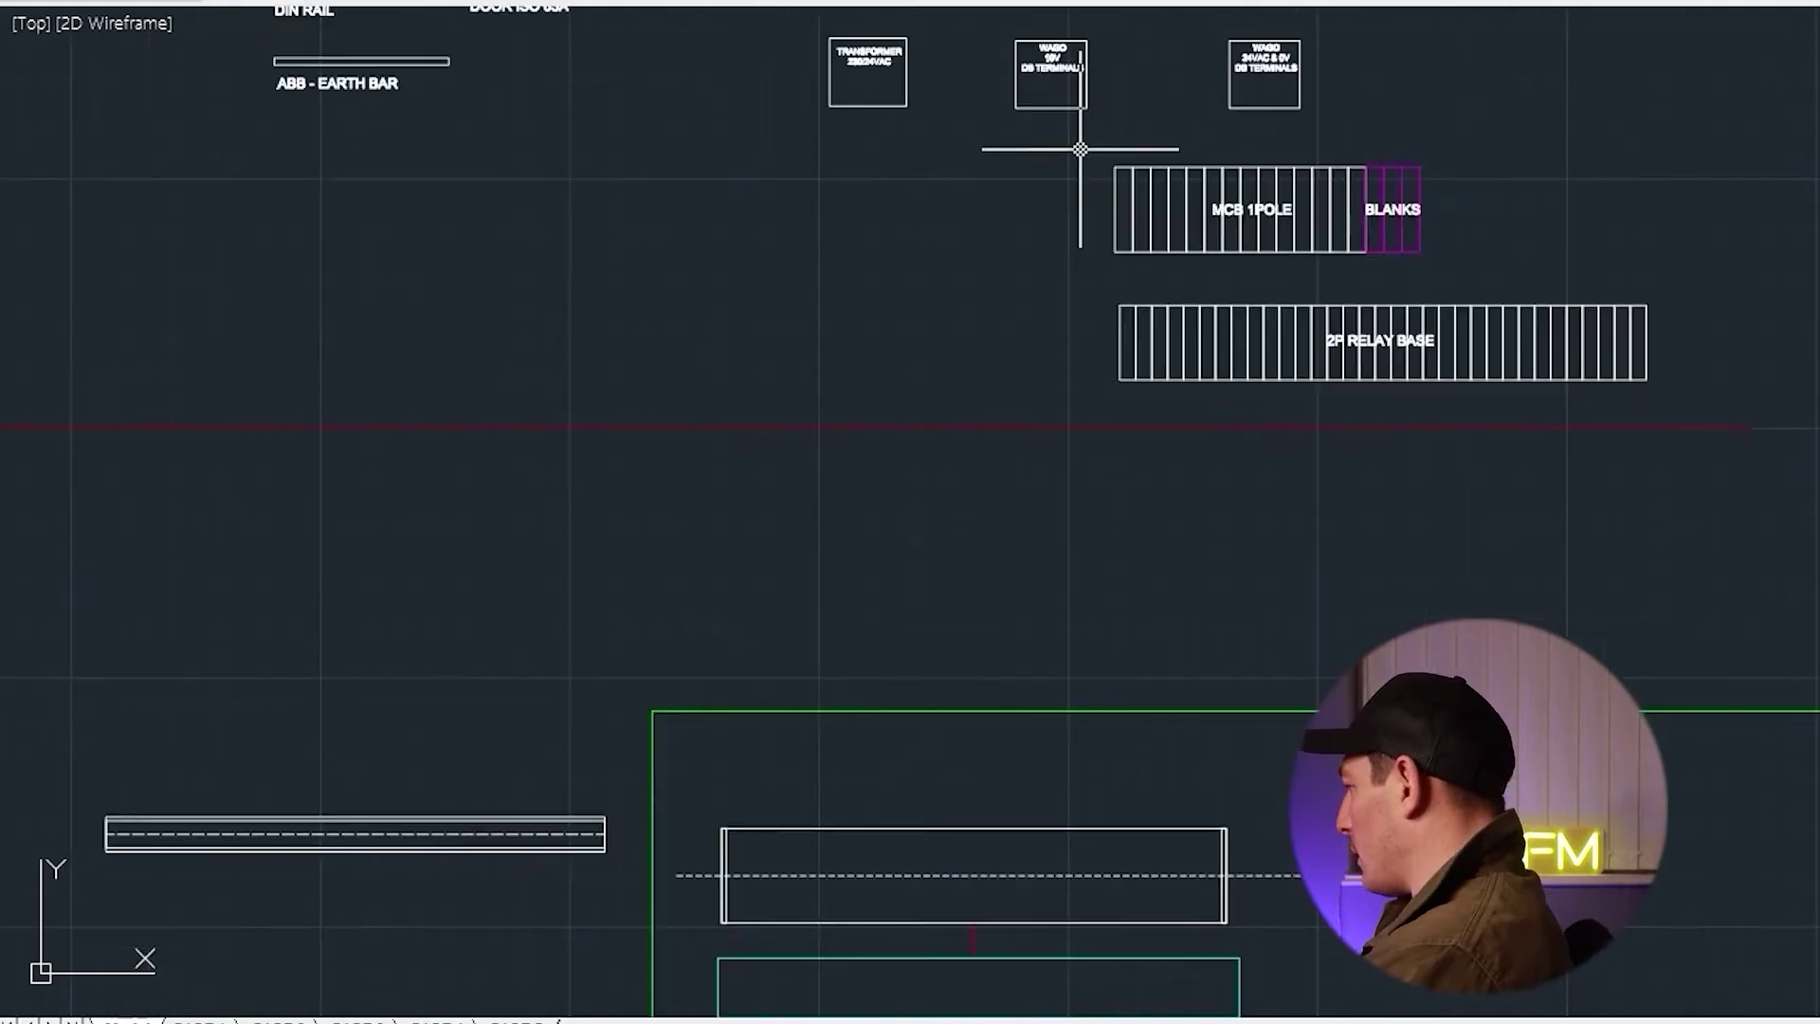
pyautogui.click(1080, 150)
pyautogui.click(1598, 265)
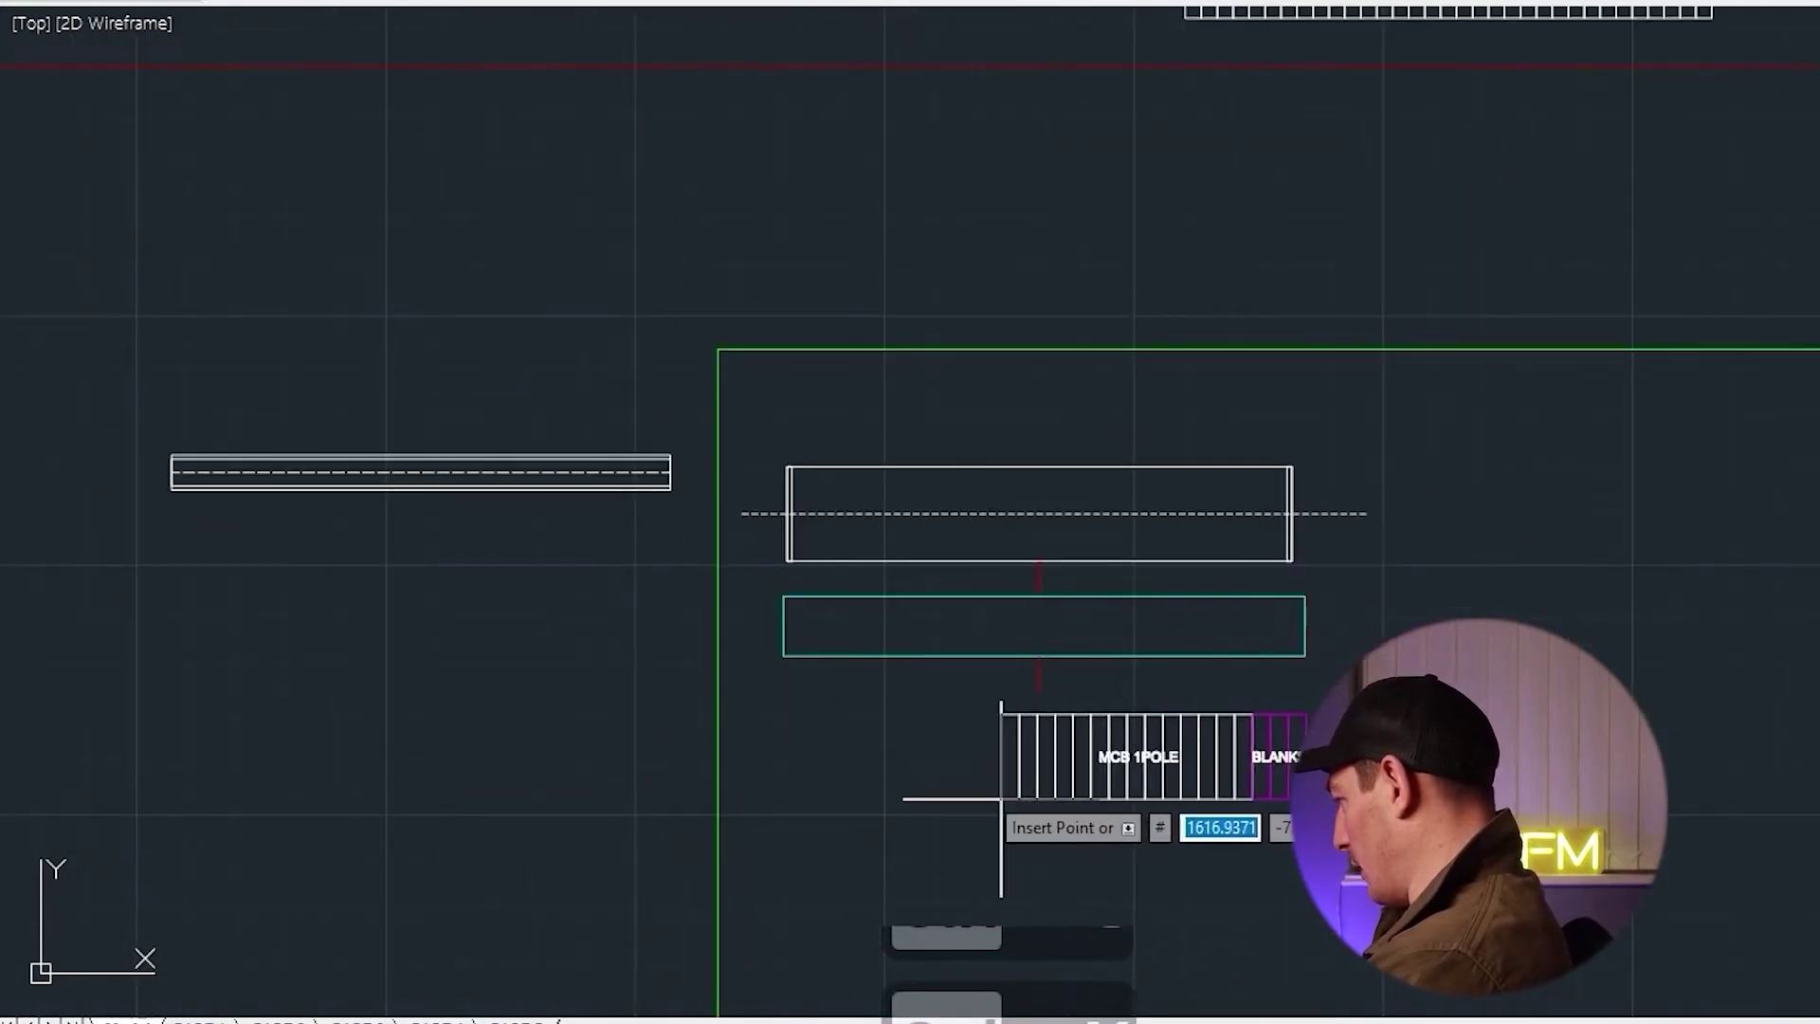
# Place the MCB block below the cyan trunking and begin selecting the 2P relay base
pyautogui.moveTo(918, 780); pyautogui.dragTo(814, 752, button='middle')
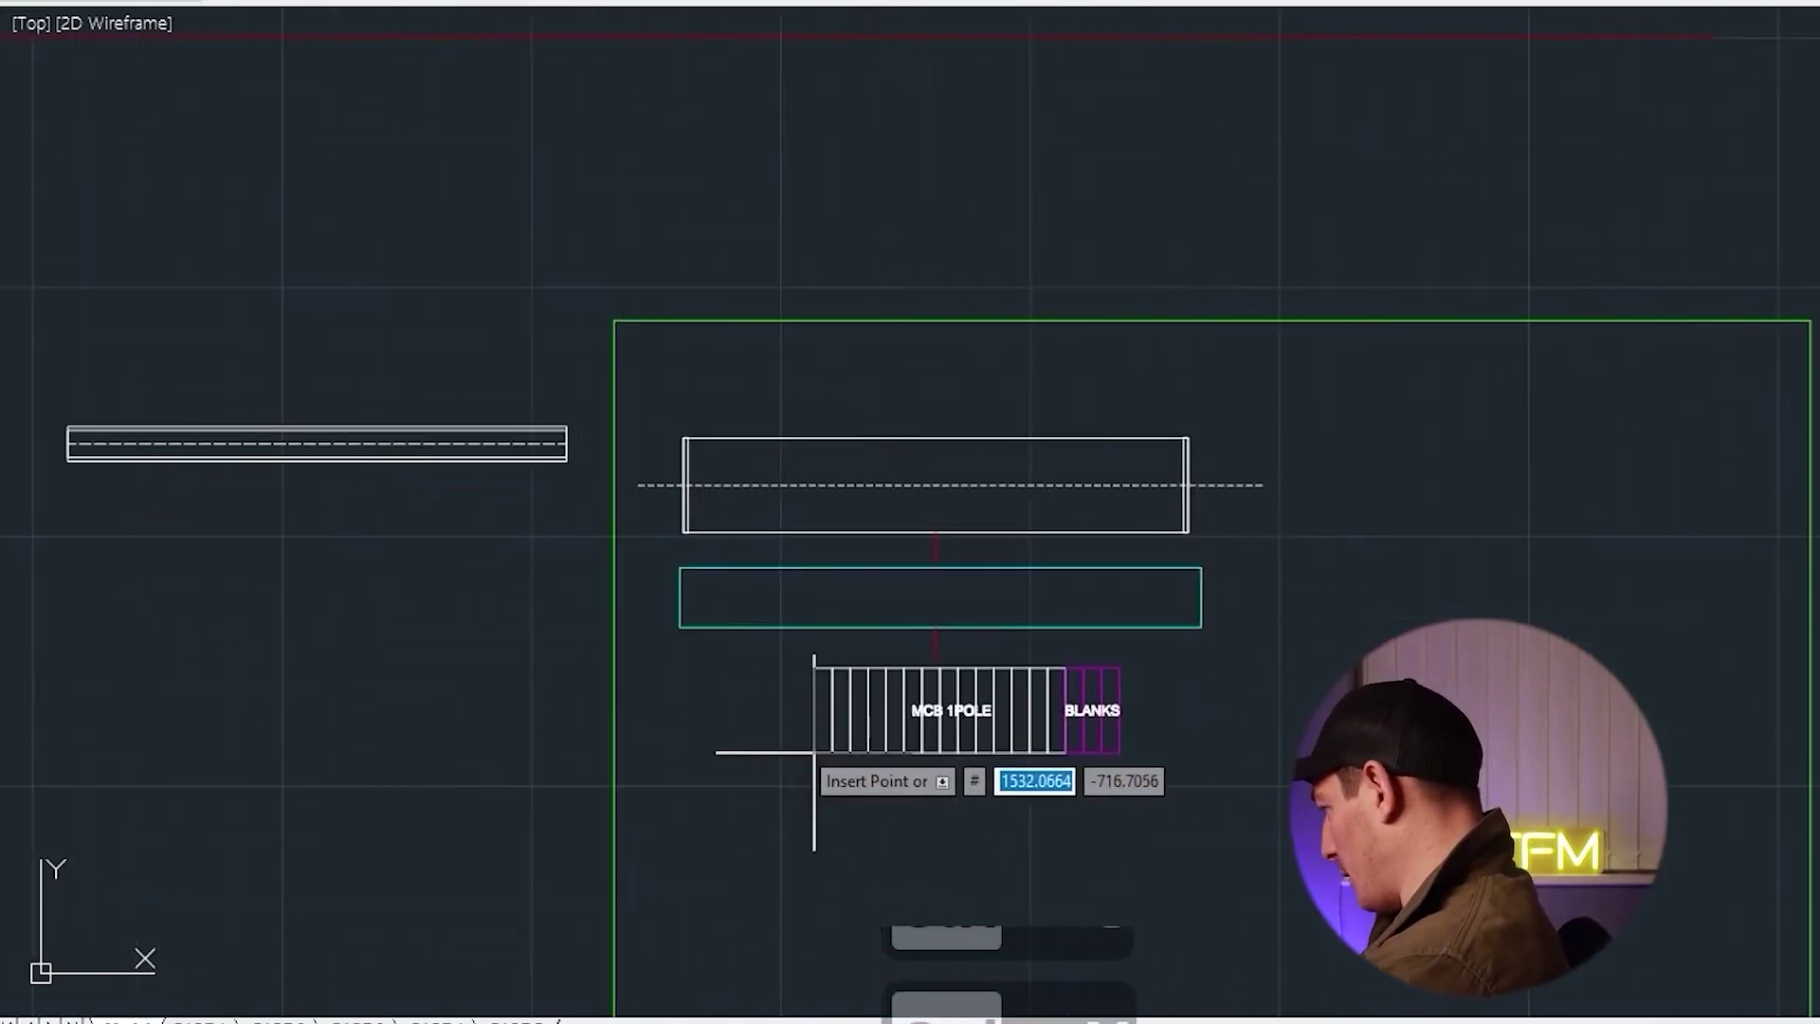
pyautogui.click(1114, 152)
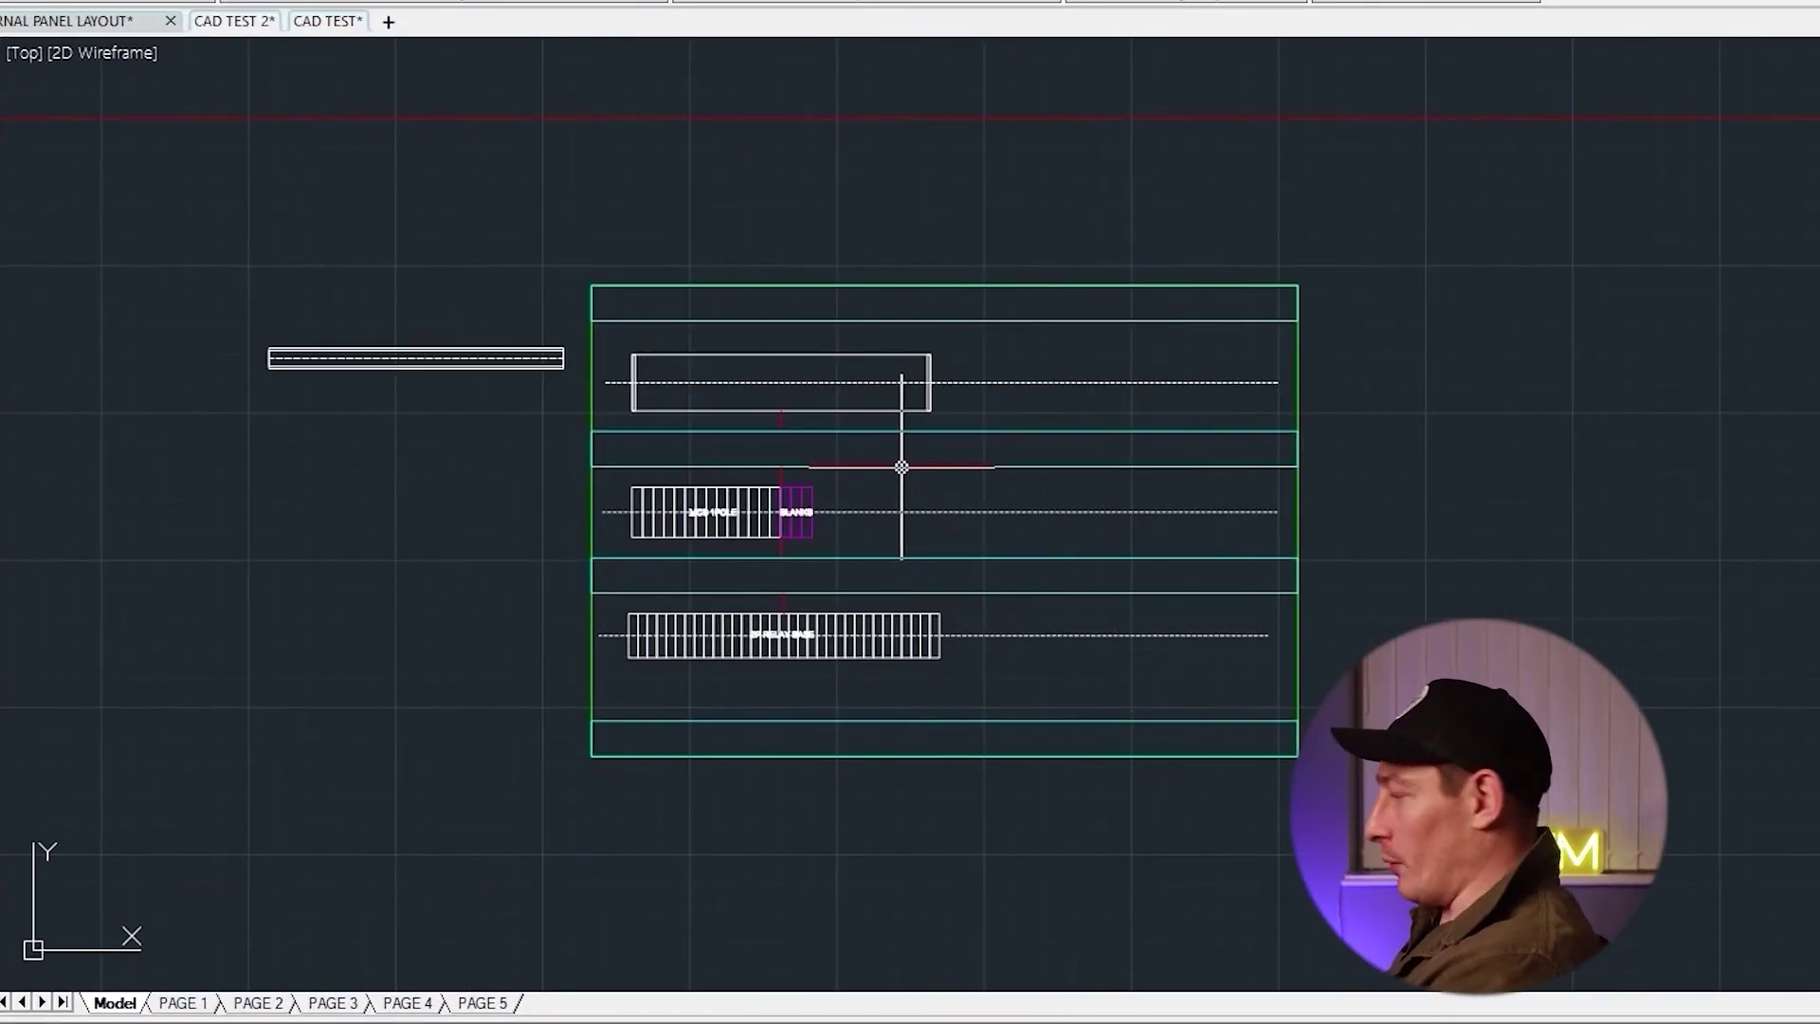
# Move the WAGO 10V terminal block onto the enclosure's top rail
pyautogui.press('Escape')
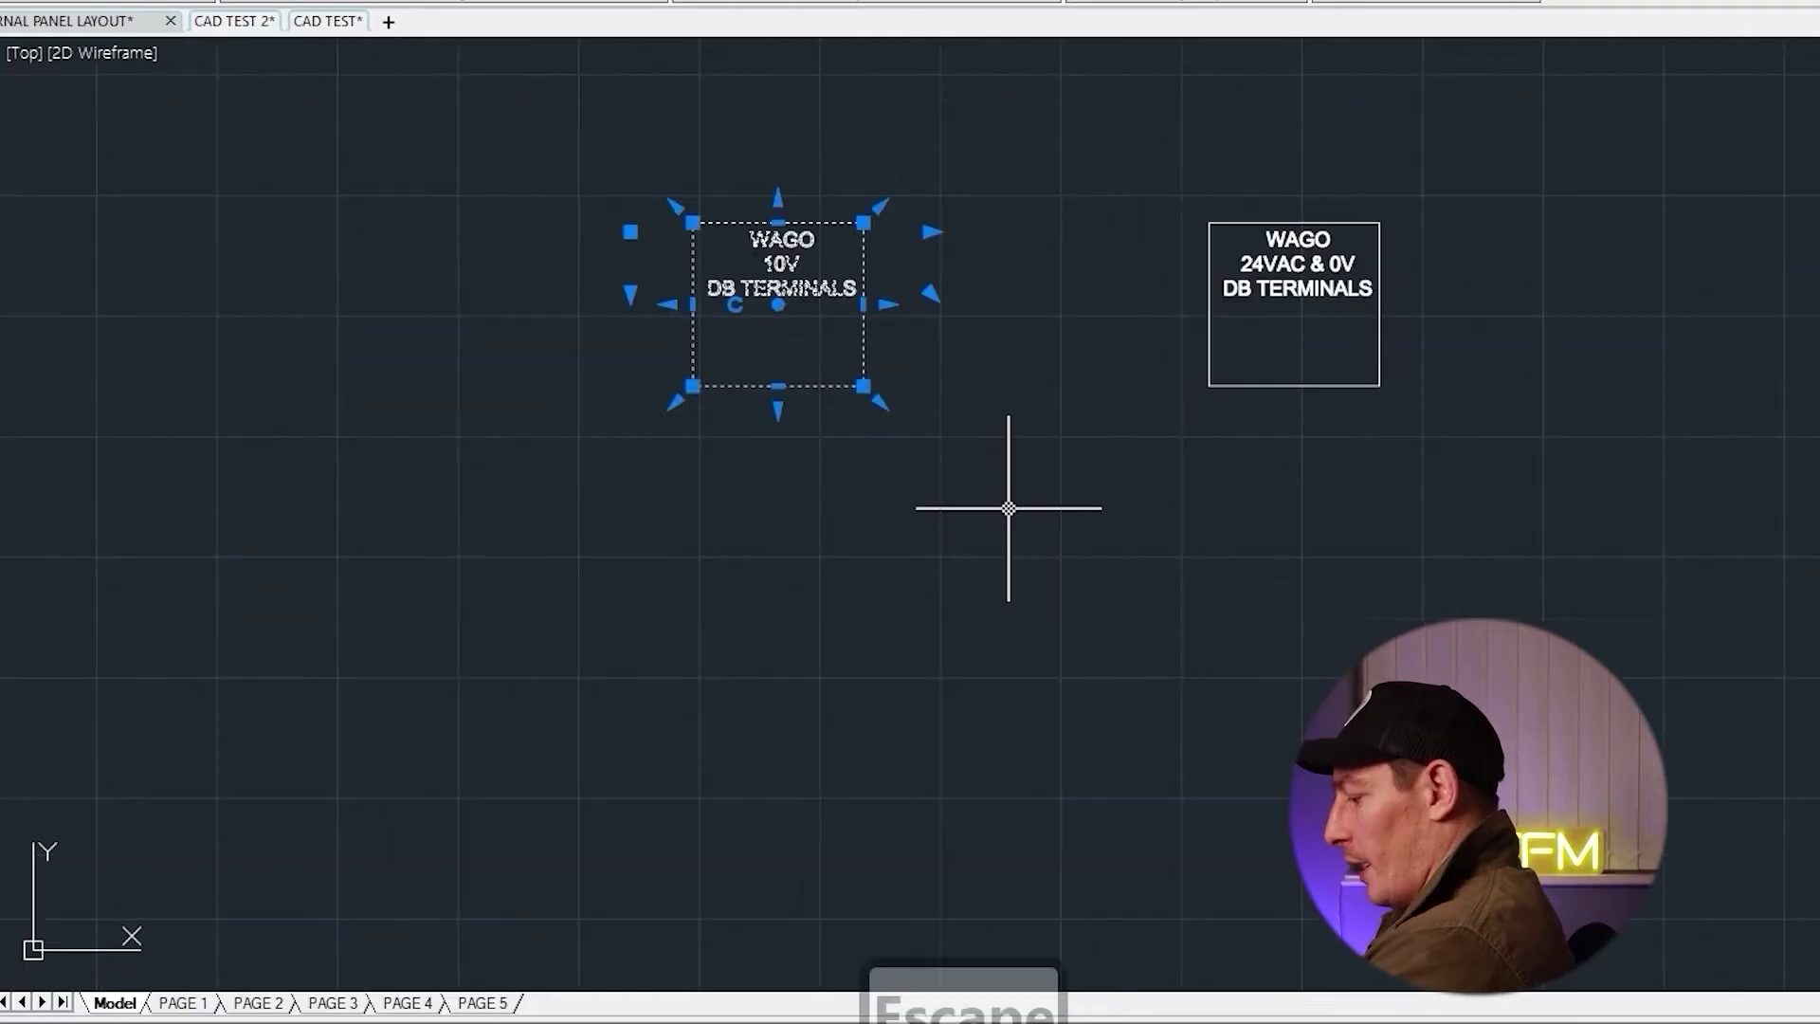
pyautogui.write('m')
pyautogui.press('Return')
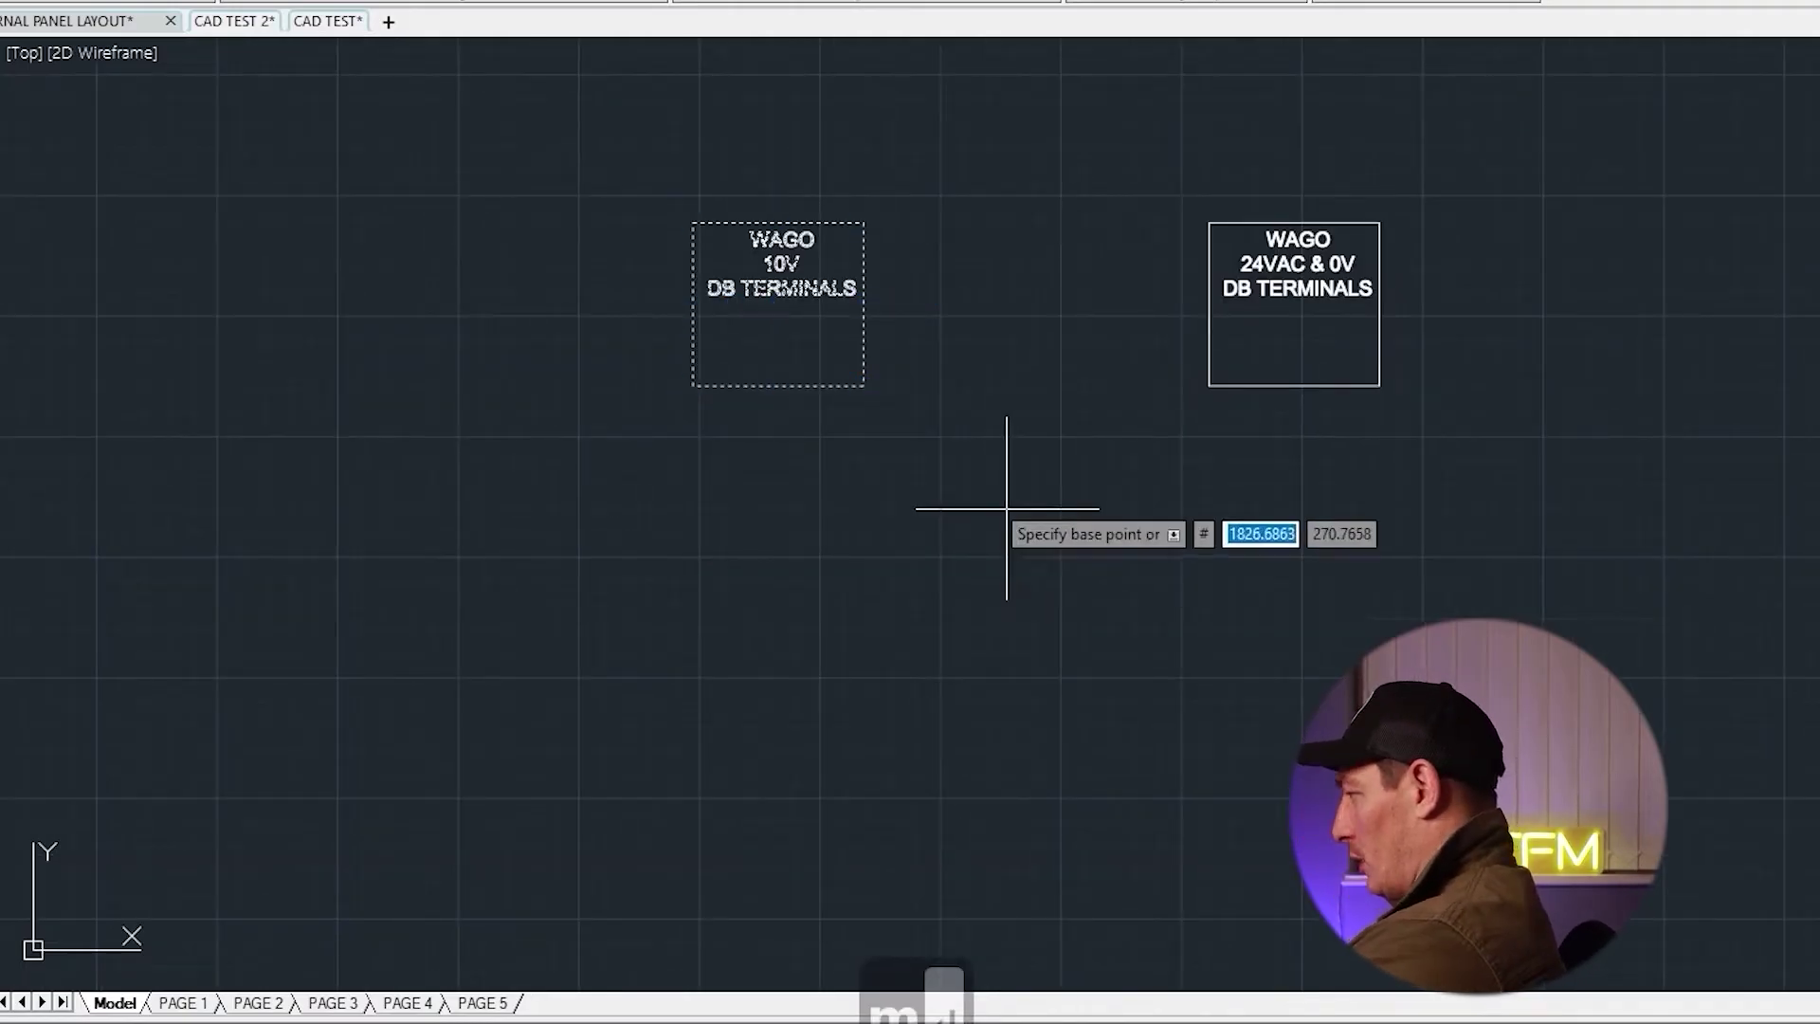
pyautogui.click(692, 304)
pyautogui.scroll(-5, 692, 306)
pyautogui.moveTo(794, 508); pyautogui.dragTo(771, 232, button='middle')
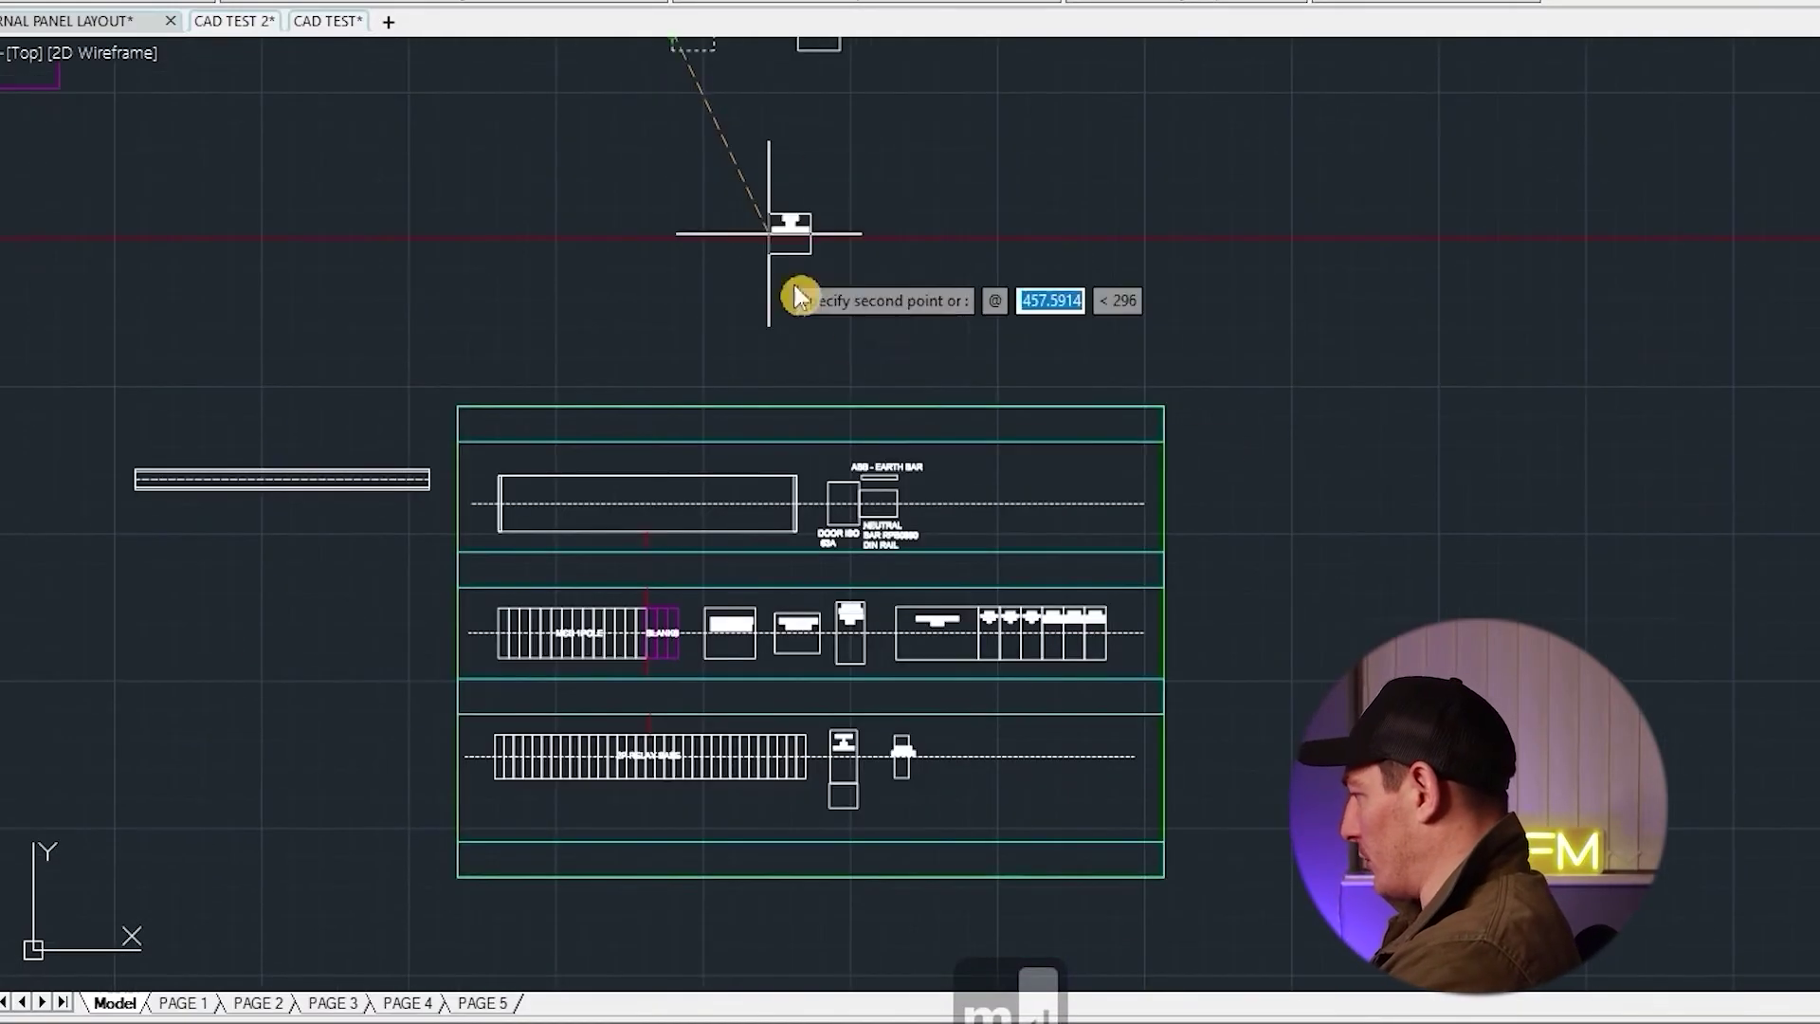
pyautogui.scroll(4, 926, 439)
pyautogui.moveTo(1011, 562)
pyautogui.mouseDown(button='middle')
pyautogui.moveTo(930, 468)
pyautogui.moveTo(923, 142)
pyautogui.moveTo(1001, 588)
pyautogui.mouseUp(button='middle')
pyautogui.click(940, 180)
# Window-select the other WAGO terminal block
pyautogui.scroll(-4, 992, 231)
pyautogui.scroll(2, 929, 474)
pyautogui.click(792, 269)
pyautogui.click(1003, 491)
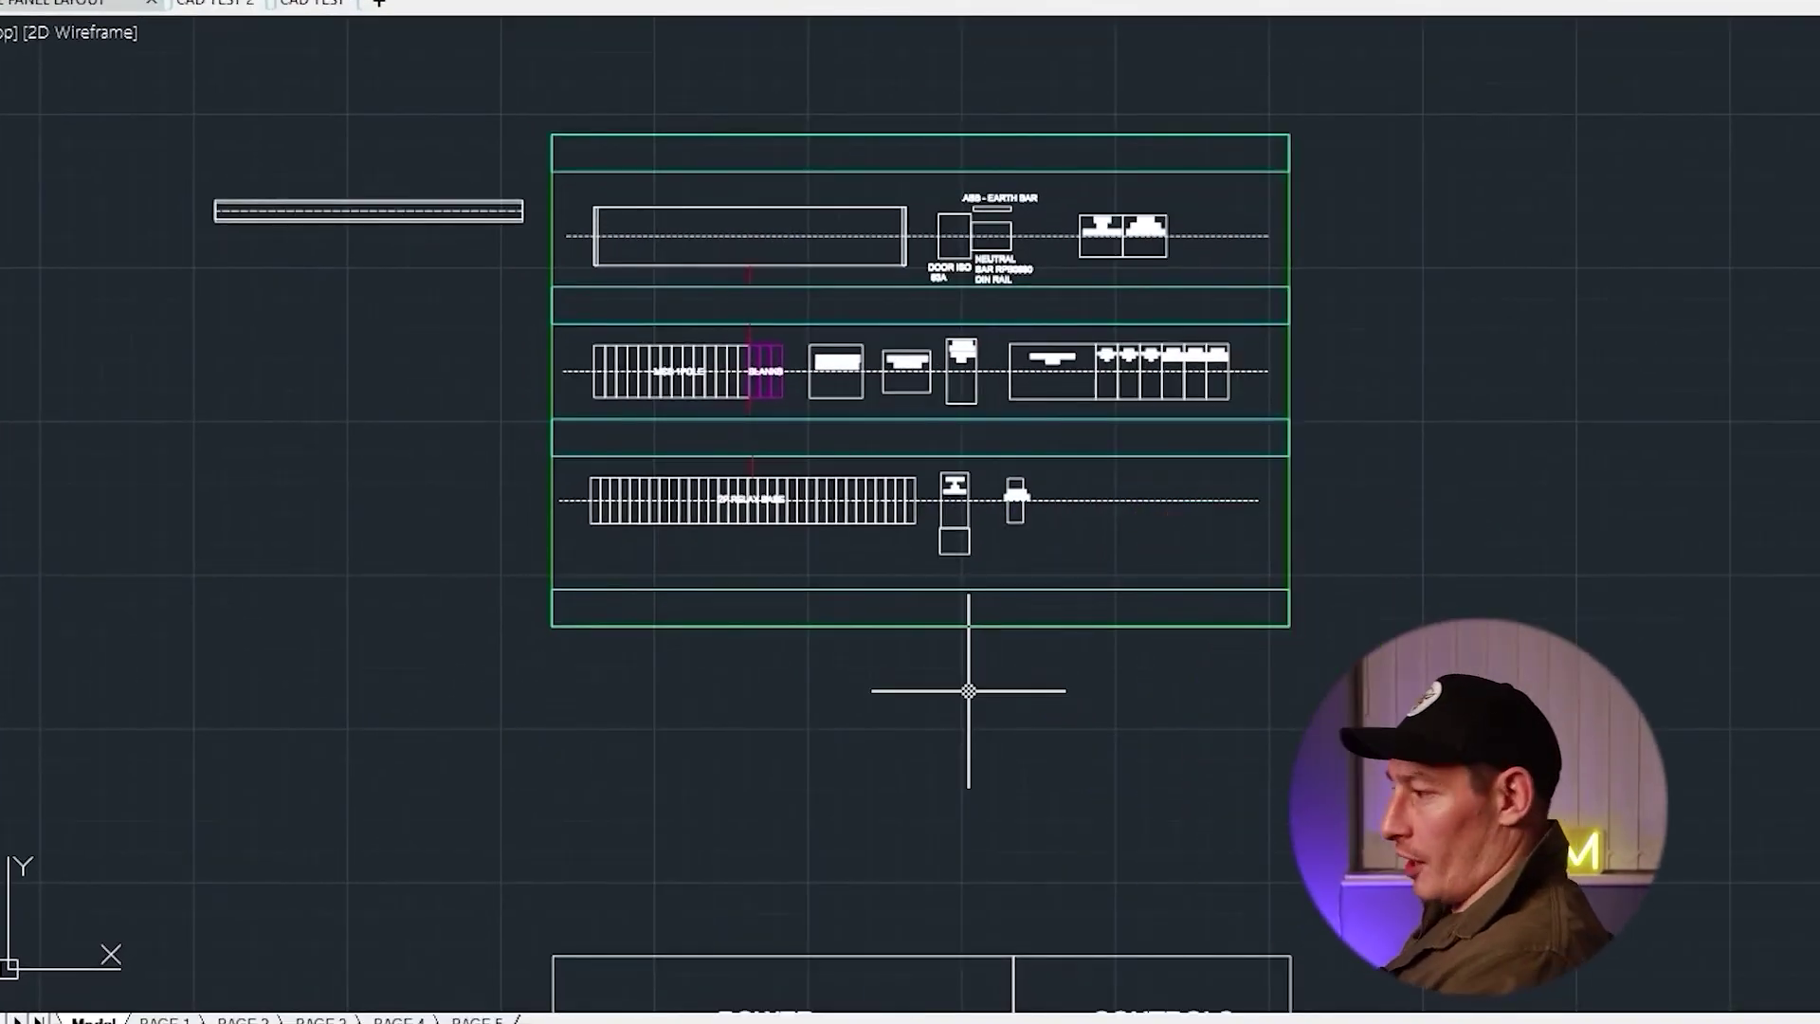
pyautogui.moveTo(968, 691); pyautogui.dragTo(1000, 272, button='middle')
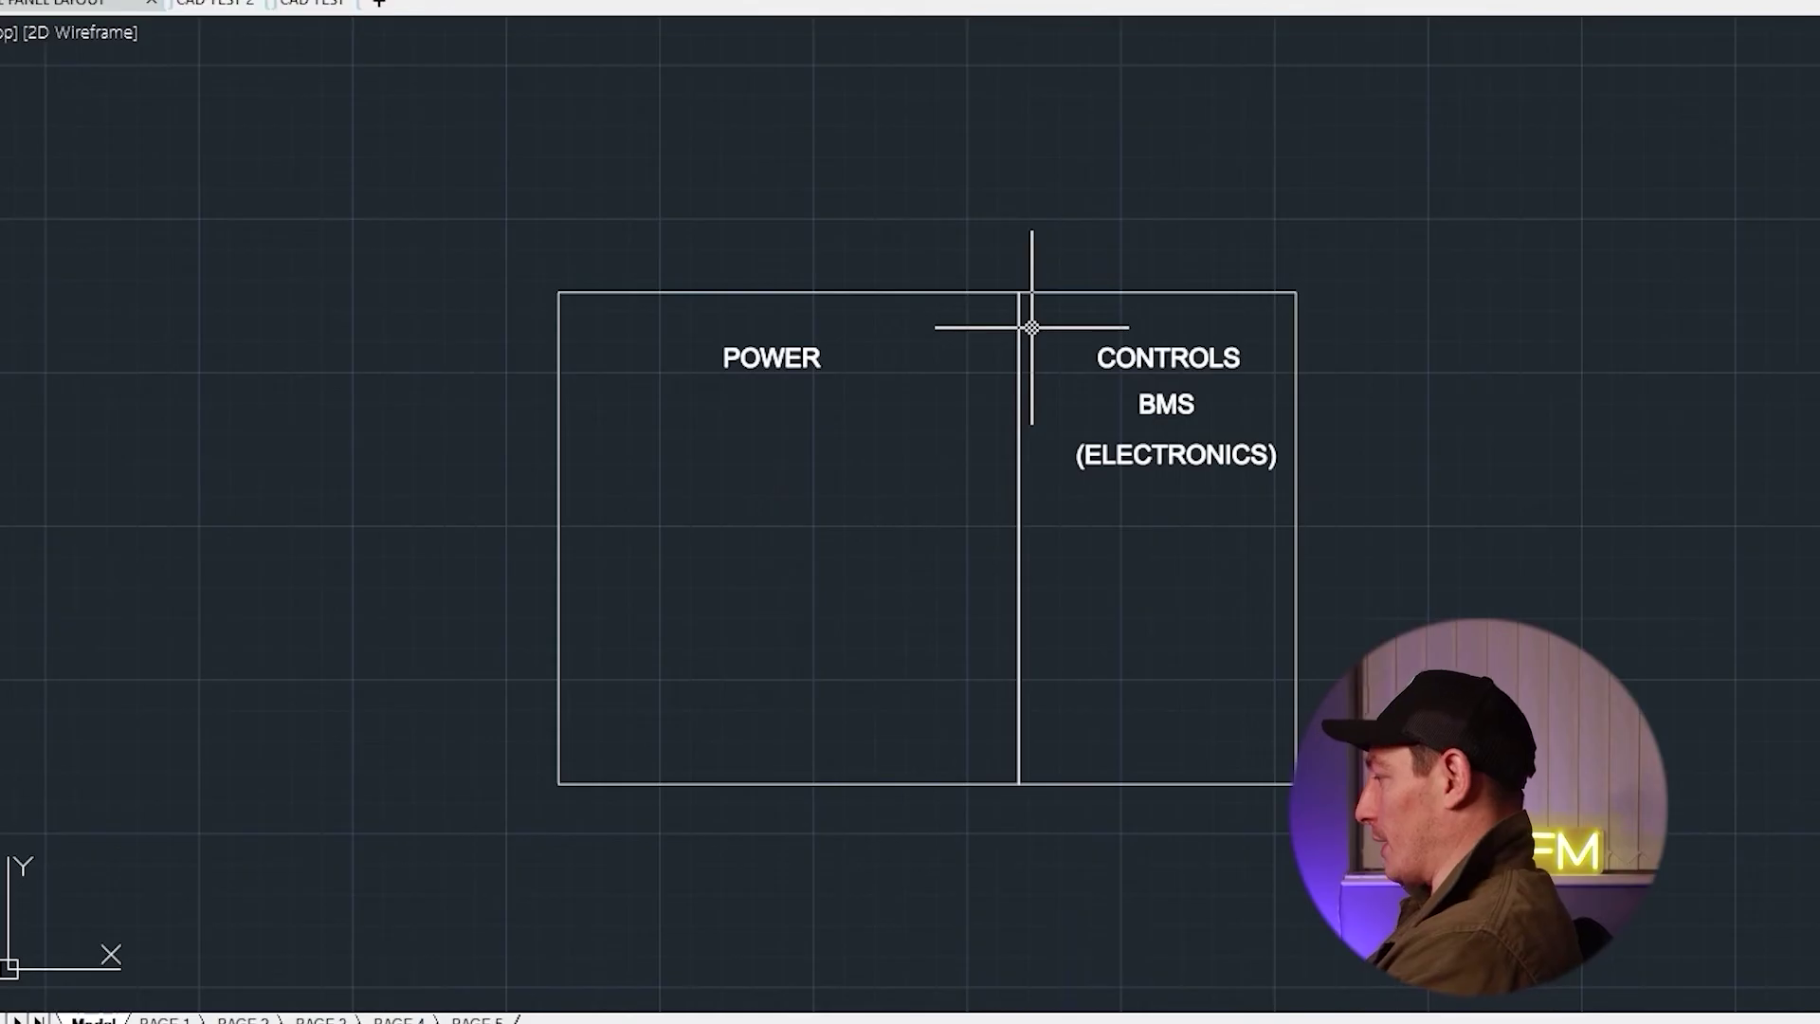
pyautogui.scroll(-3, 1016, 560)
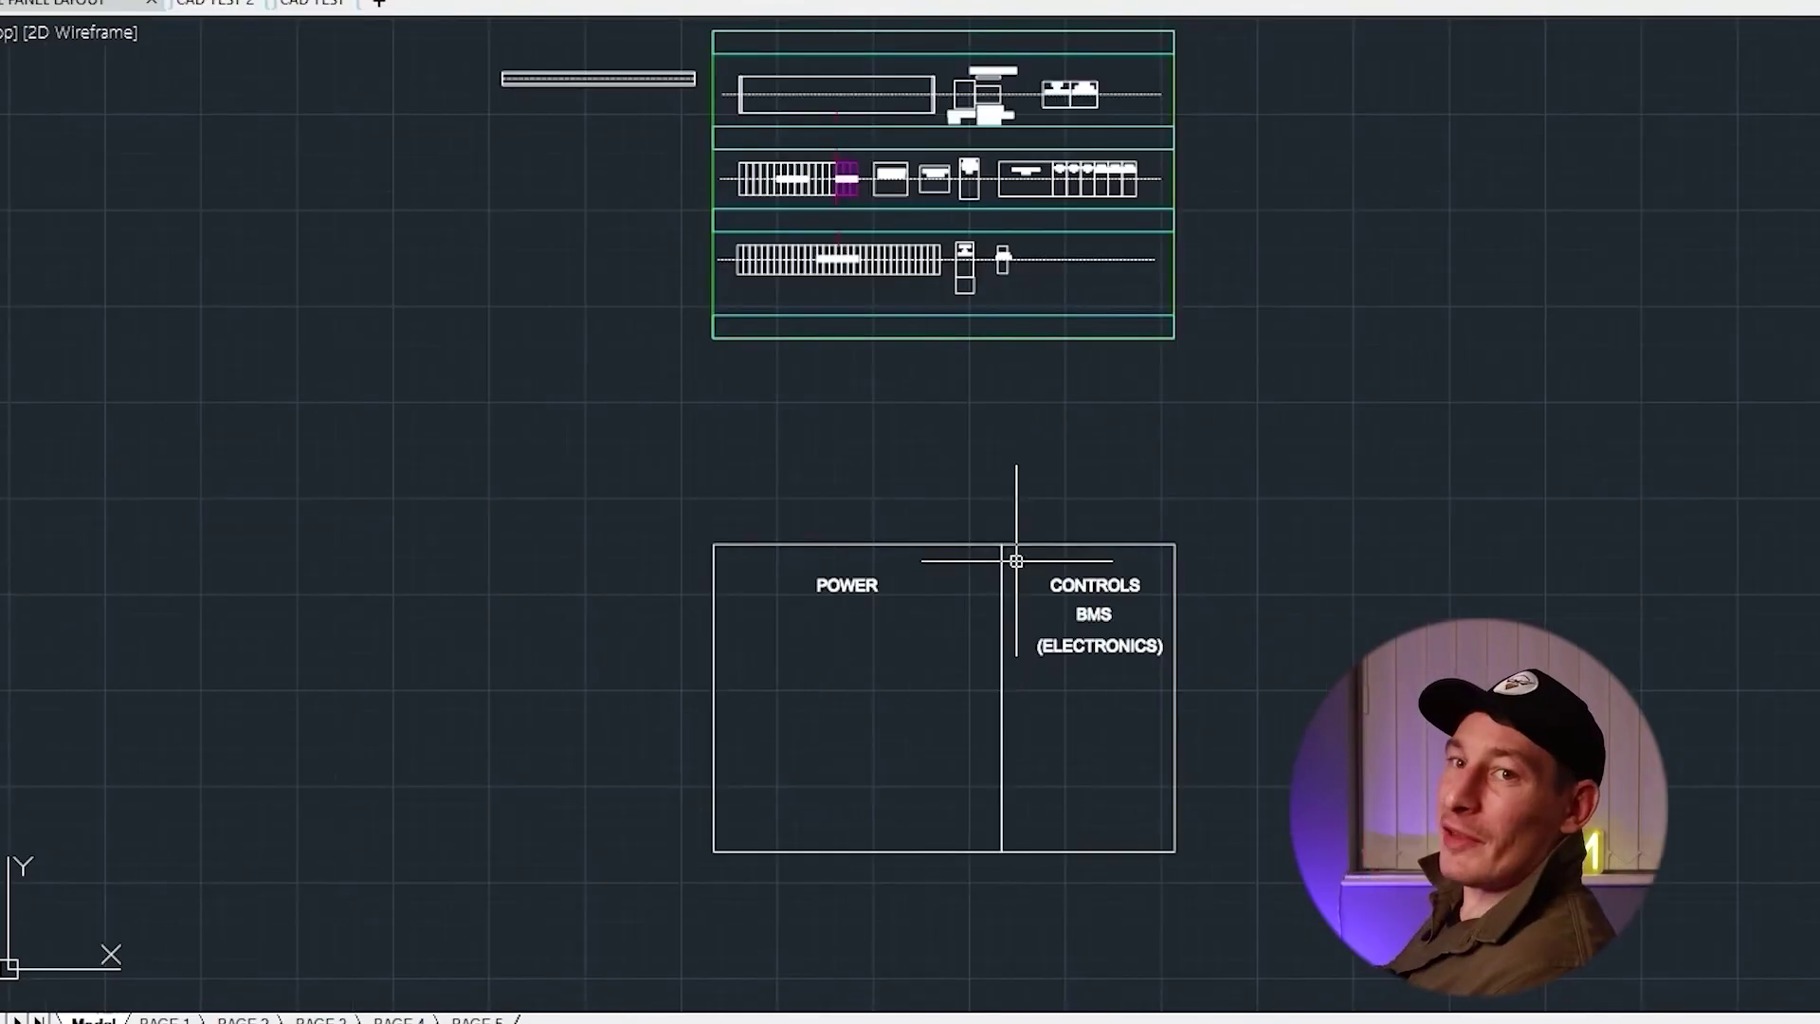